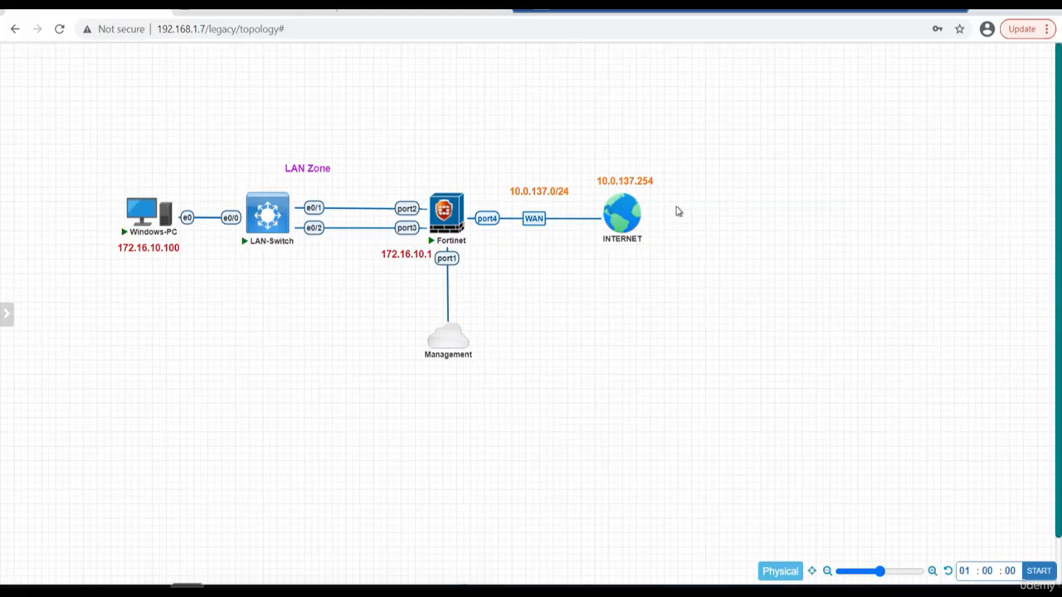
# Open the Windows-PC console from the topology and move its terminal window clear of the PC and switch.
pyautogui.moveTo(465, 225)
pyautogui.moveTo(130, 191)
pyautogui.moveTo(264, 247)
pyautogui.moveTo(453, 202)
pyautogui.click(139, 215)
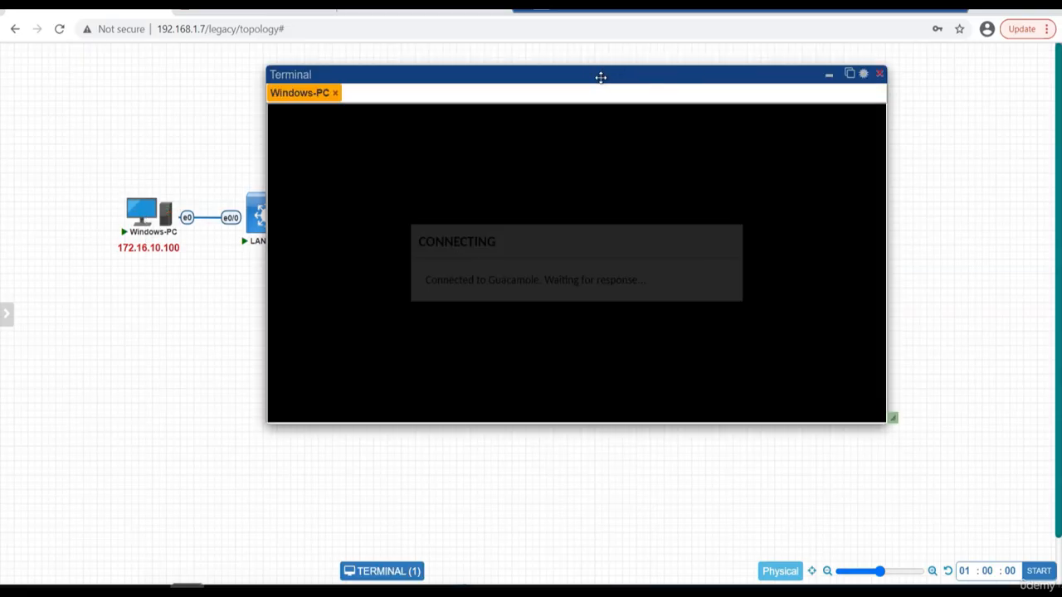
pyautogui.click(594, 76)
pyautogui.moveTo(657, 76); pyautogui.dragTo(705, 77)
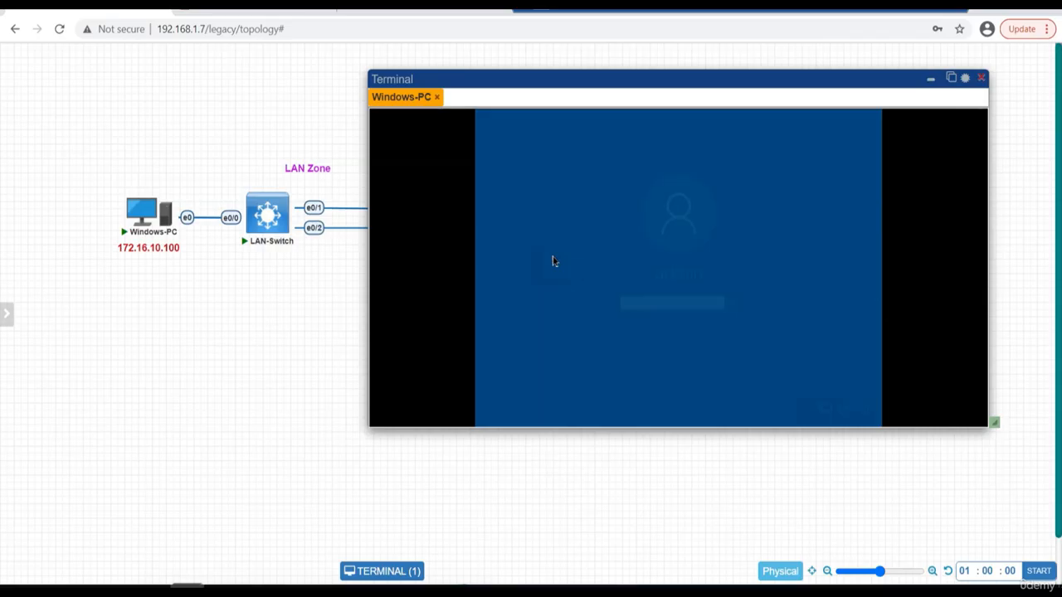
# Sign in to Windows-PC with the account password and open its terminal in a separate full-size browser page.
pyautogui.write('Test123')
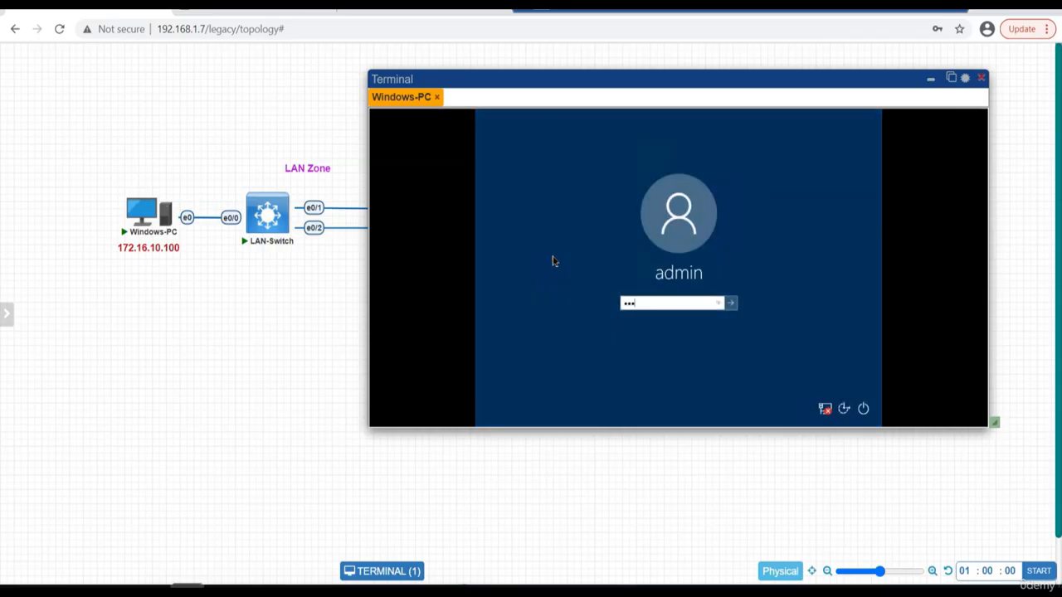
pyautogui.press('Return')
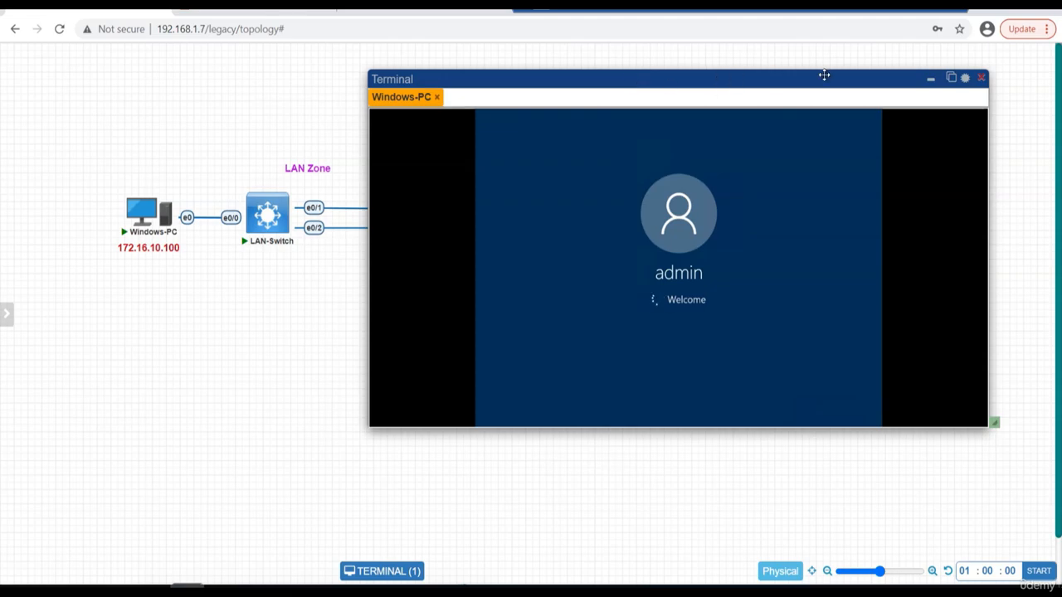
pyautogui.click(952, 79)
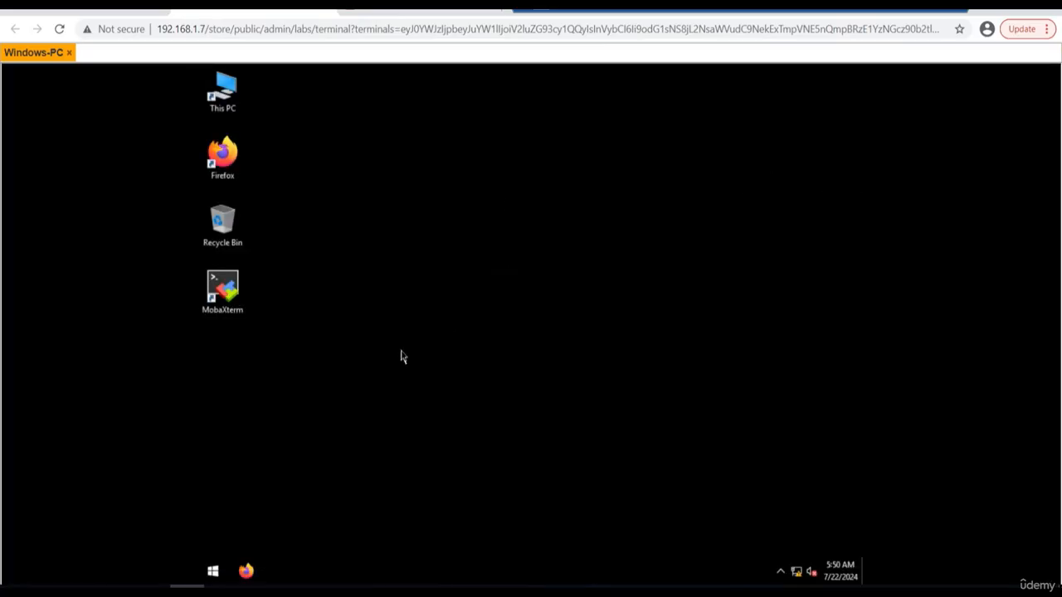
# Open the Internet Protocol Version 4 (TCP/IPv4) properties of the Windows-PC's Ethernet adapter.
pyautogui.rightClick(797, 571)
pyautogui.click(768, 553)
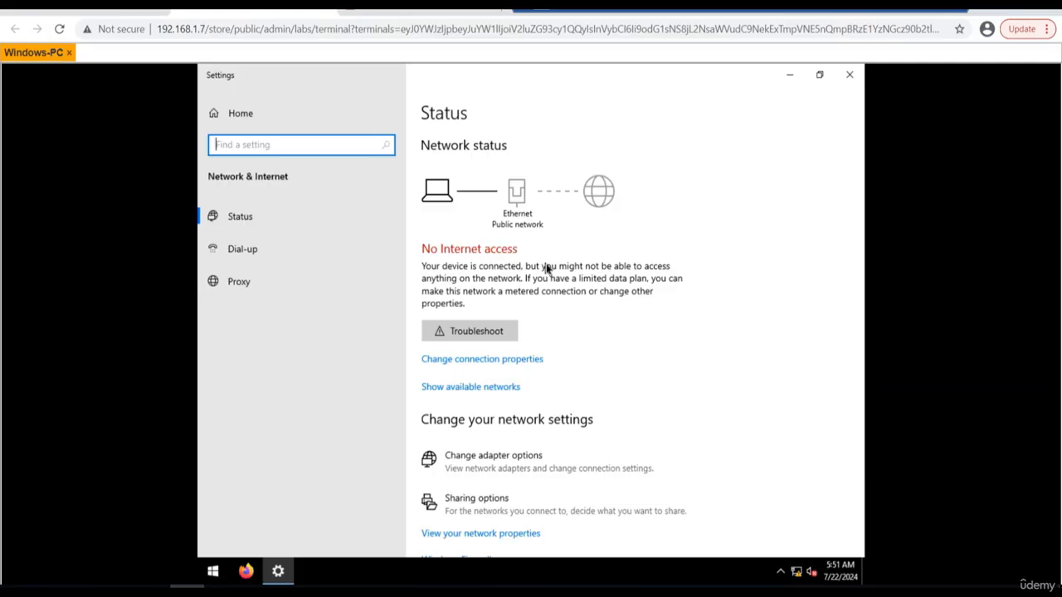
pyautogui.click(496, 472)
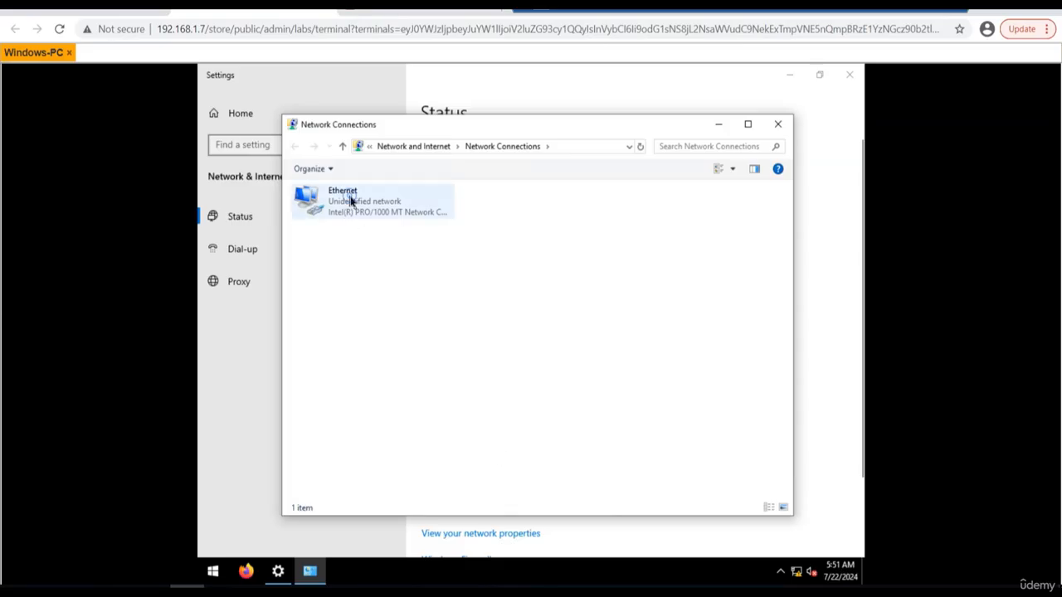
pyautogui.click(351, 201)
pyautogui.rightClick(351, 201)
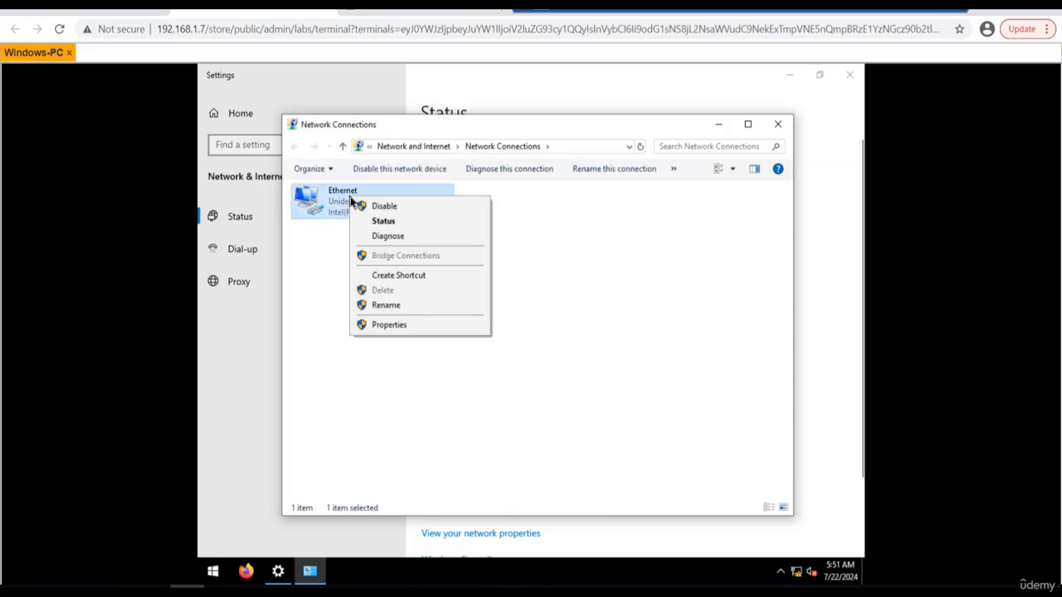
pyautogui.click(387, 325)
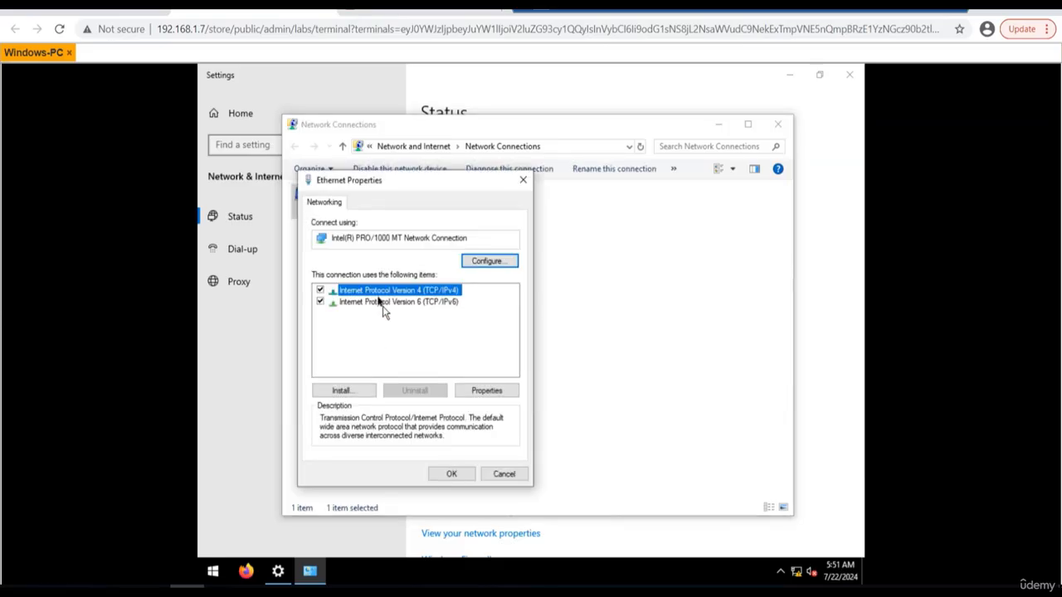
pyautogui.doubleClick(370, 297)
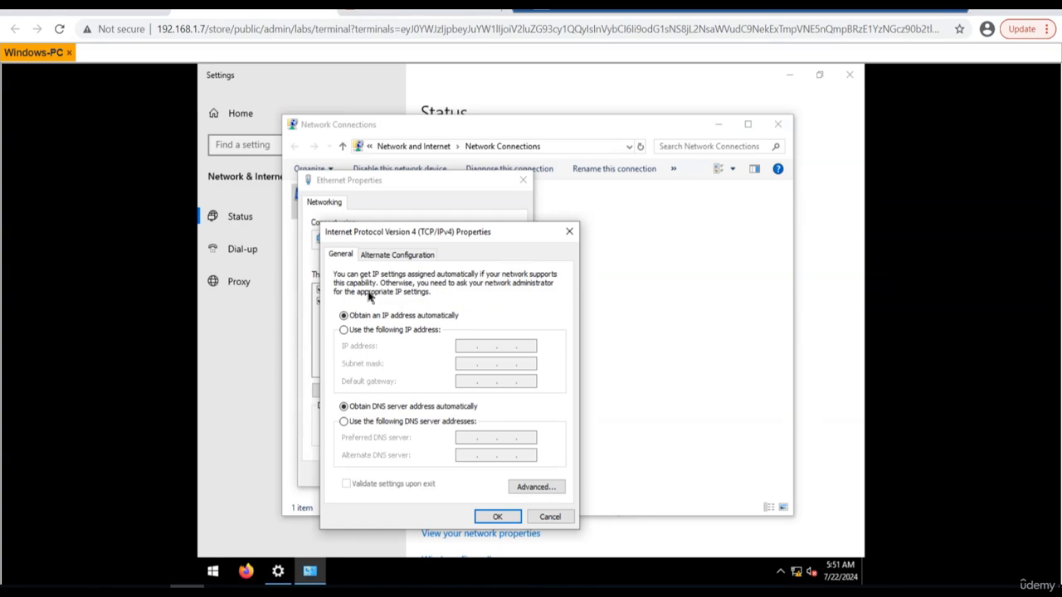
# Assign the static IP address 172.16.10.100 with subnet mask 255.255.255.0 and default gateway 172.16.10.1.
pyautogui.click(383, 331)
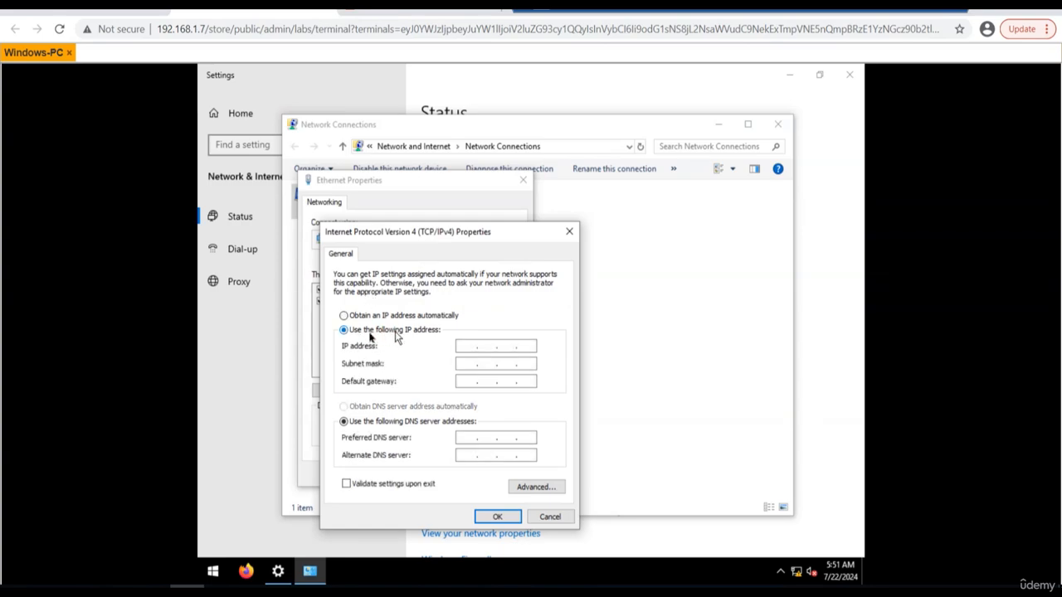
pyautogui.click(466, 348)
pyautogui.press('Tab')
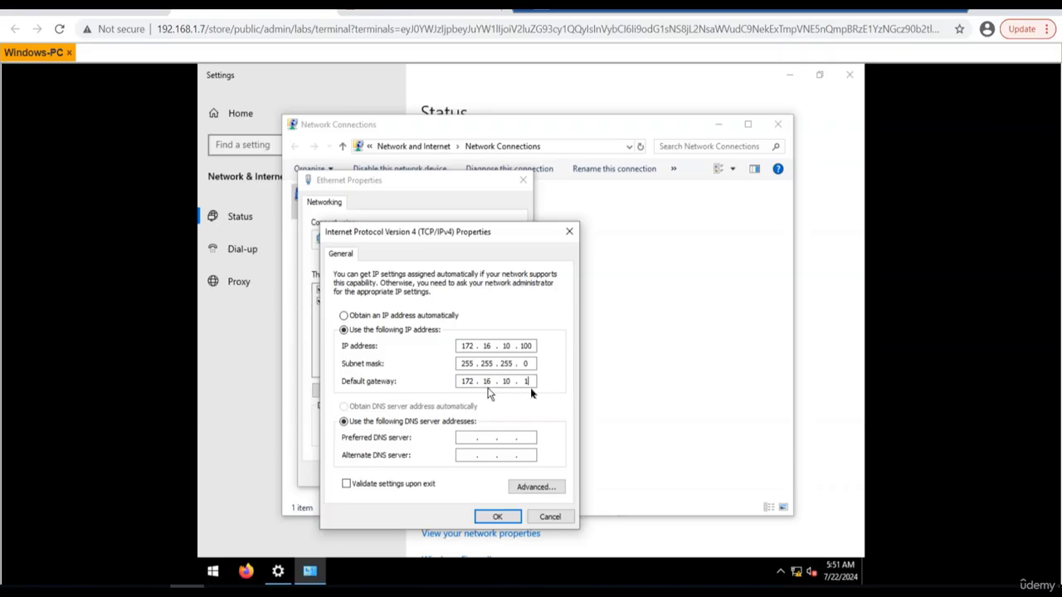
# Set the DNS servers to 8.8.8.8 and 1.1.1.1, apply the adapter settings and clear the network windows from the desktop.
pyautogui.click(472, 438)
pyautogui.write('8.8.8')
pyautogui.write('8')
pyautogui.write('1.1')
pyautogui.write('1.1')
pyautogui.click(497, 518)
pyautogui.click(462, 474)
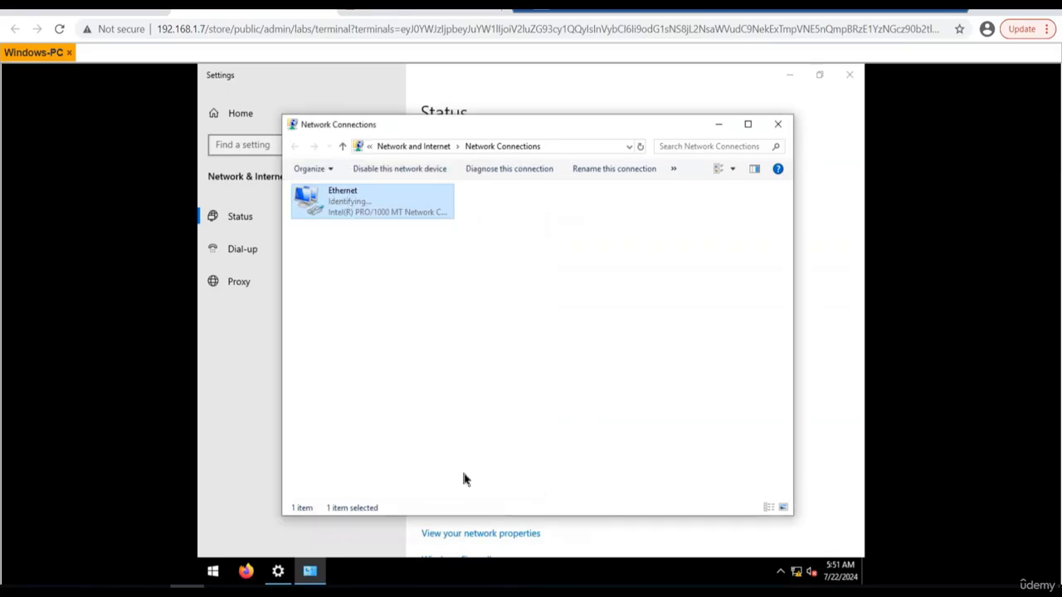
pyautogui.click(777, 123)
pyautogui.click(791, 76)
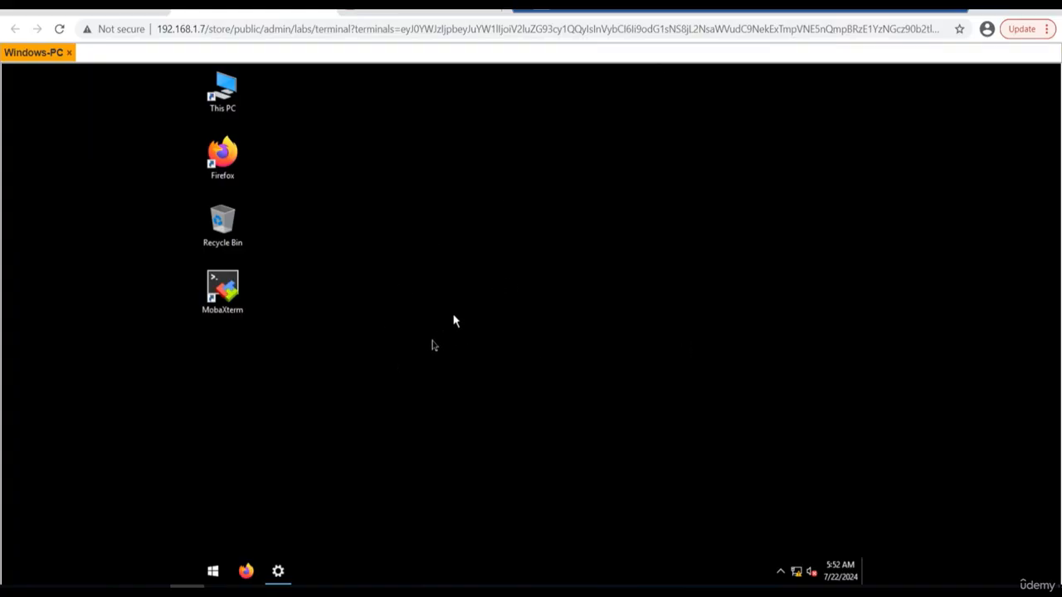
# Launch MobaXterm, apply its Dark theme and start a local terminal session.
pyautogui.doubleClick(228, 288)
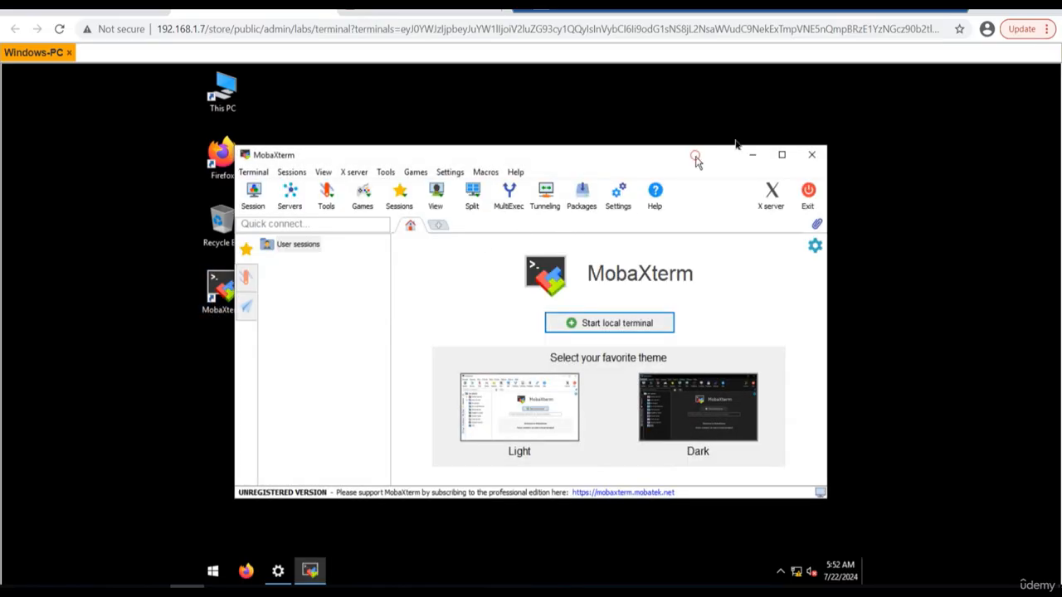
pyautogui.moveTo(697, 159); pyautogui.dragTo(710, 107)
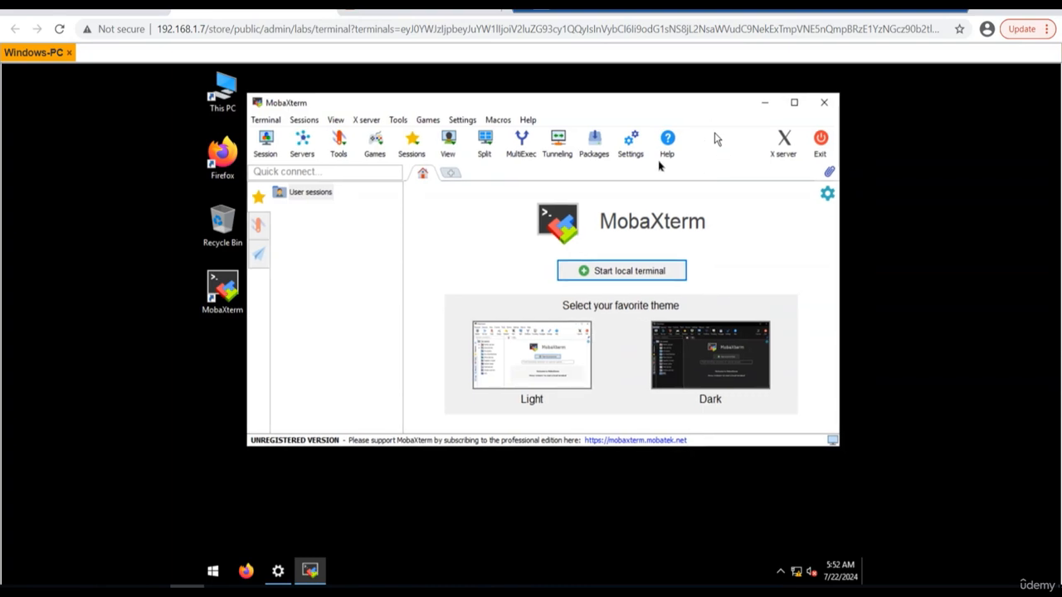
pyautogui.click(716, 359)
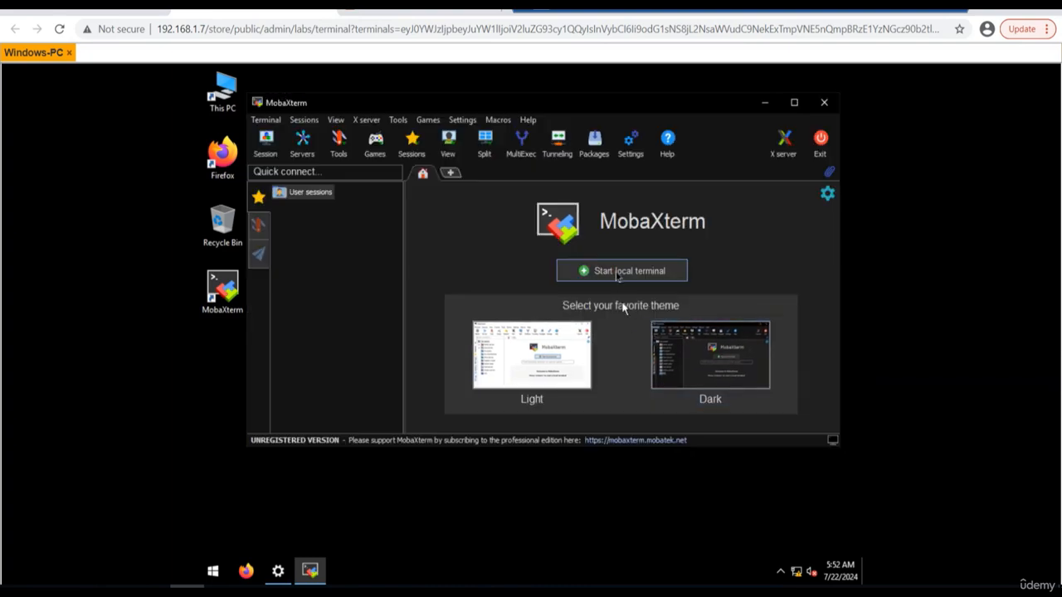
pyautogui.click(618, 272)
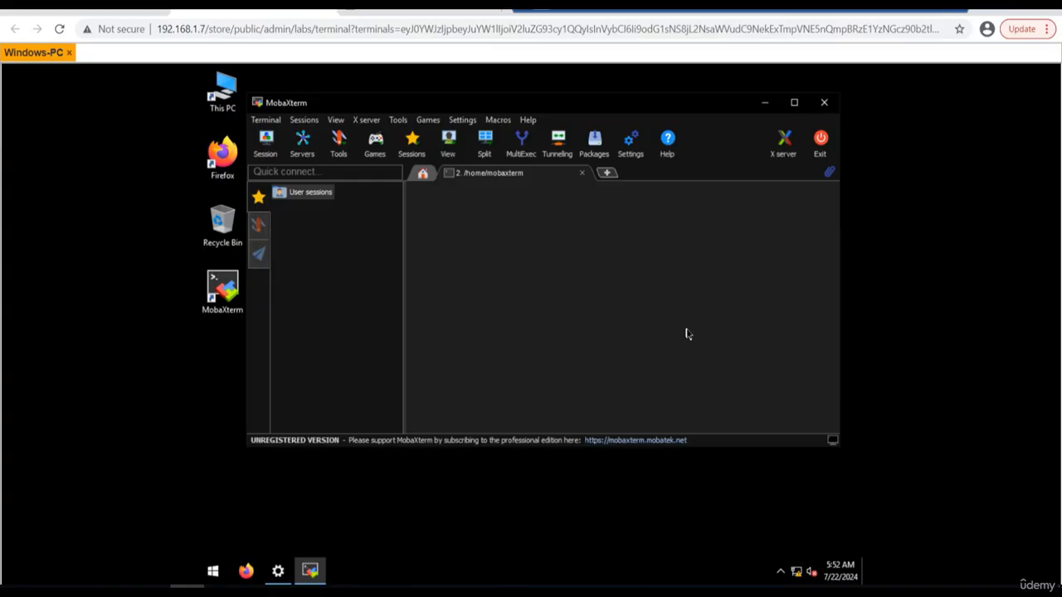
# Run ipconfig in the local terminal to check the Ethernet adapter's IPv4 address, subnet mask and gateway.
pyautogui.click(570, 336)
pyautogui.press('Return')
pyautogui.press('Return')
pyautogui.press('Return')
pyautogui.press('Return')
pyautogui.write('t')
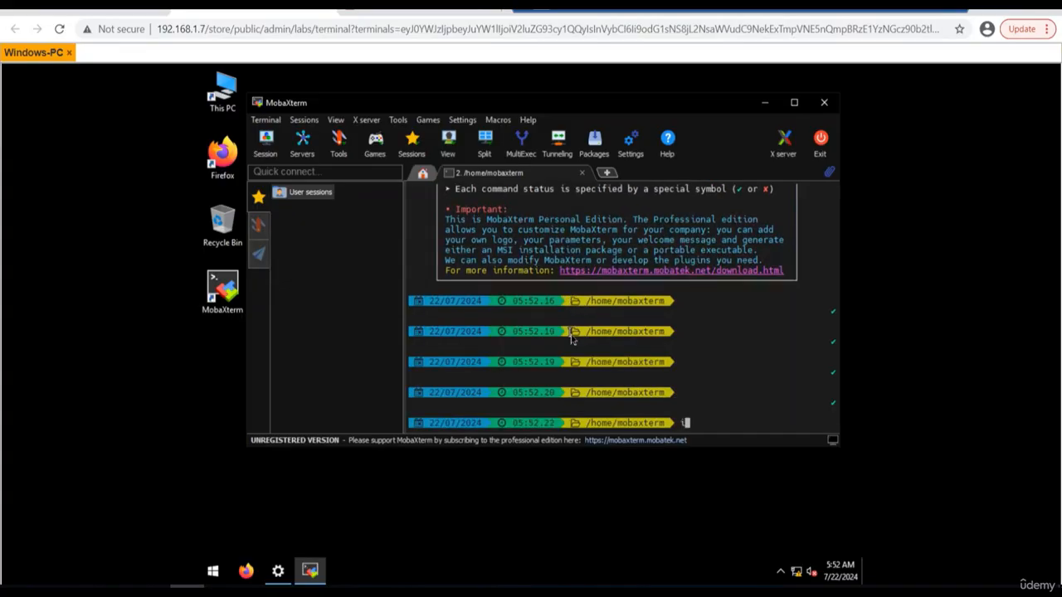
pyautogui.write('pconfig')
pyautogui.press('Return')
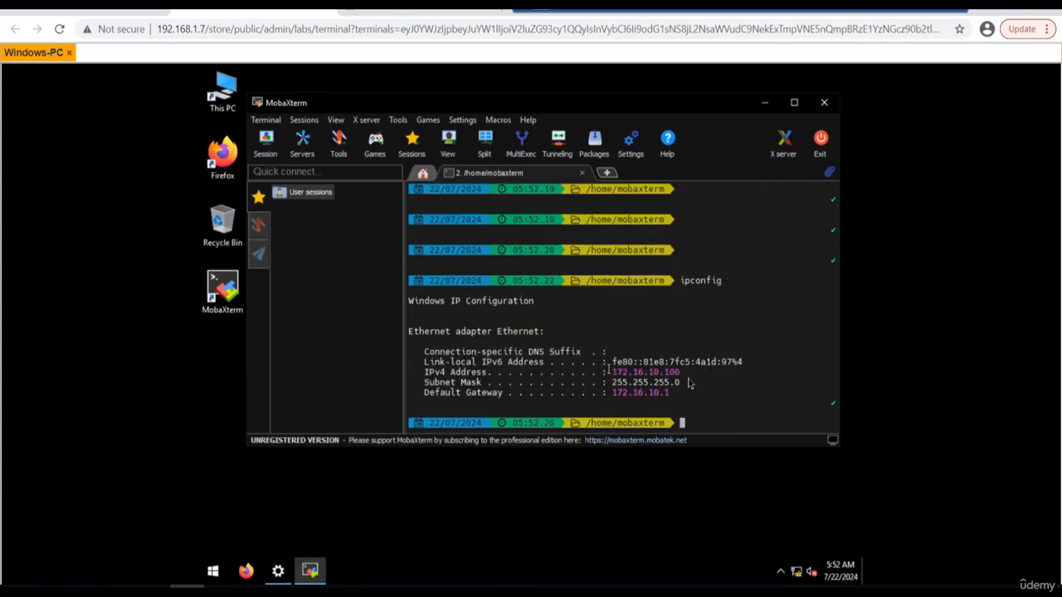
pyautogui.doubleClick(612, 372)
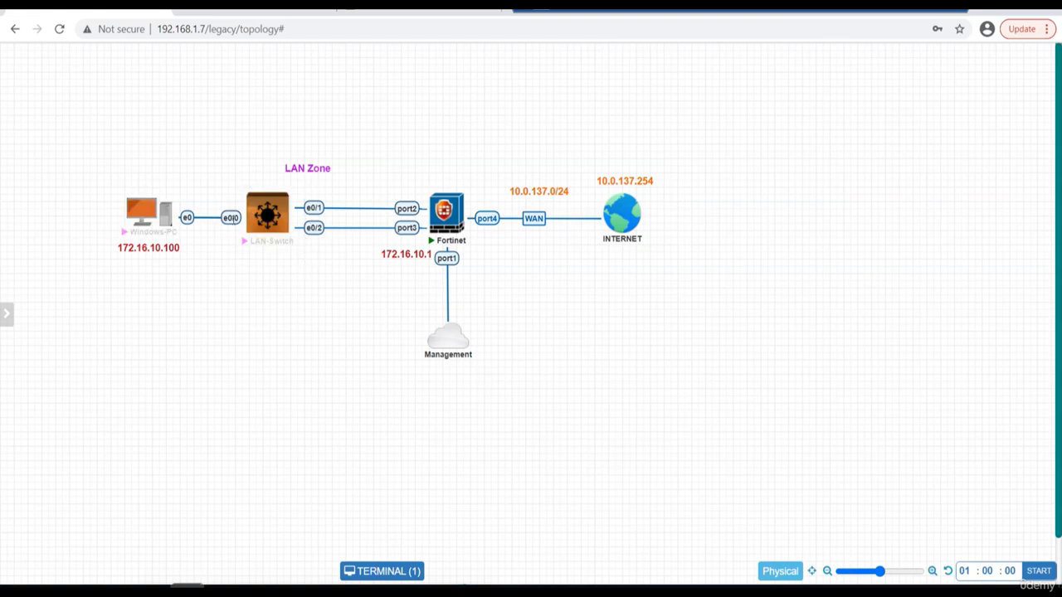
# Open the LAN-Switch console from the topology and bring up its command prompt.
pyautogui.click(266, 220)
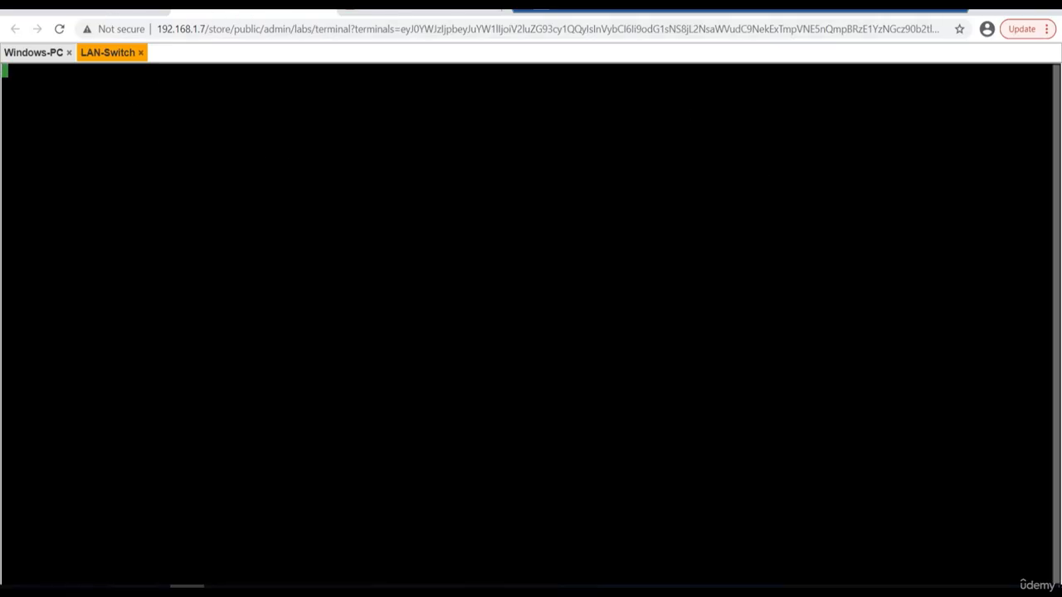
pyautogui.click(92, 7)
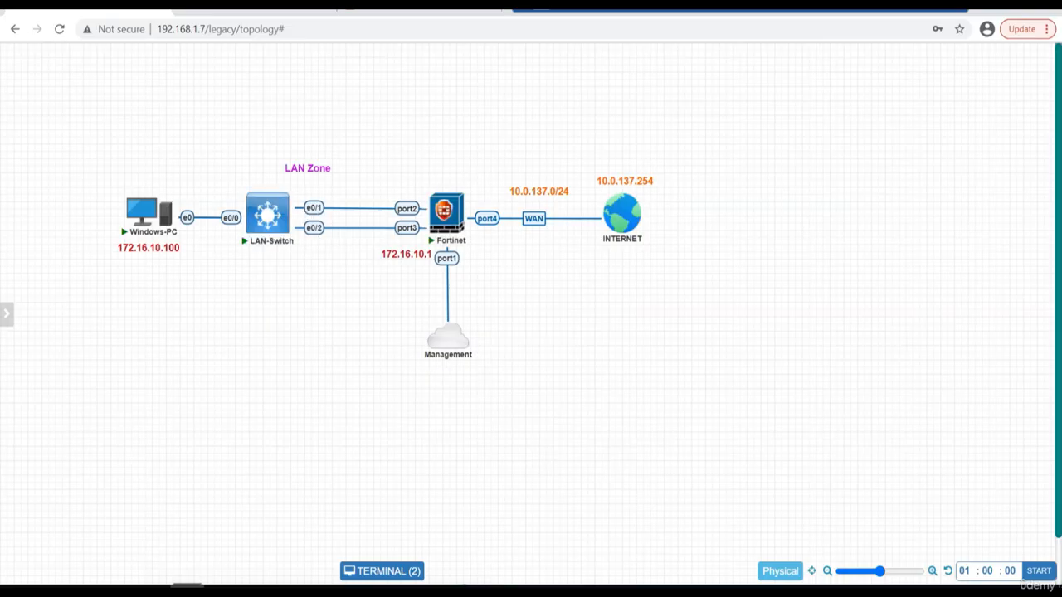
pyautogui.click(249, 6)
pyautogui.click(648, 301)
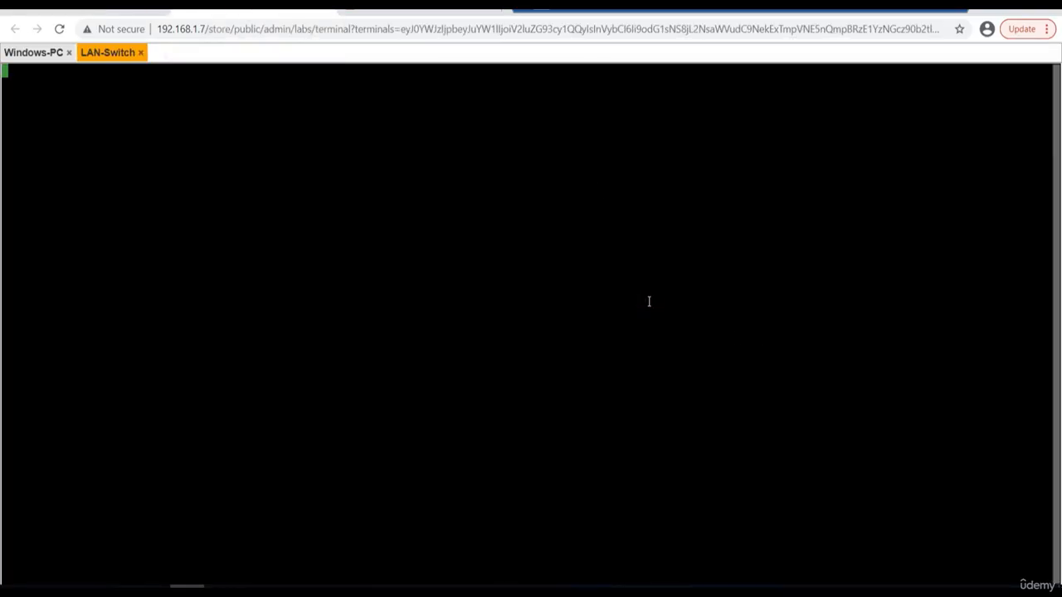
pyautogui.press('Return')
pyautogui.press('Return')
pyautogui.press('Return')
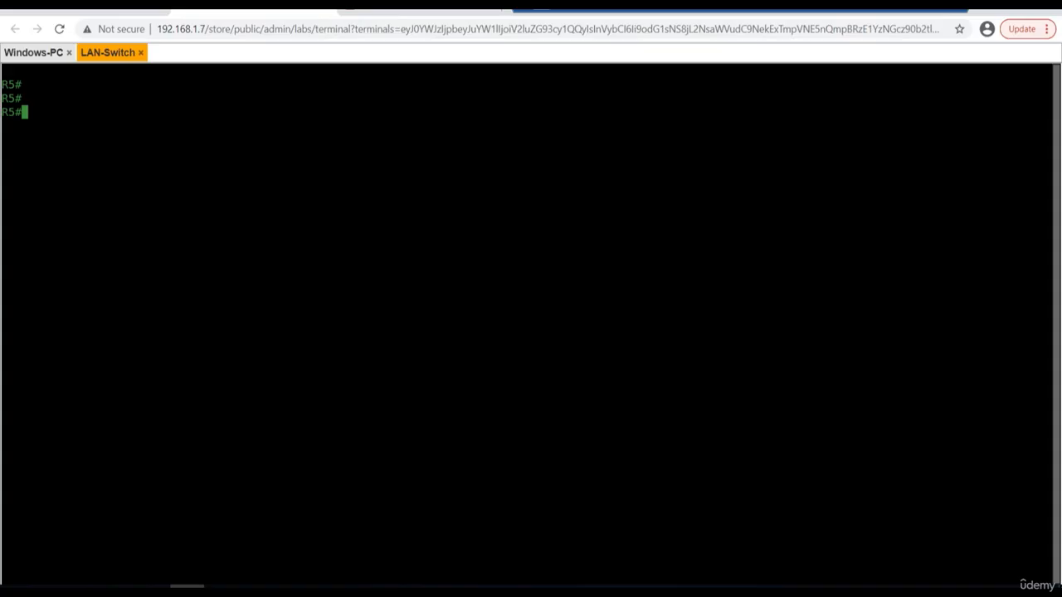
pyautogui.write('confgi')
pyautogui.press('Return')
pyautogui.write('confgi')
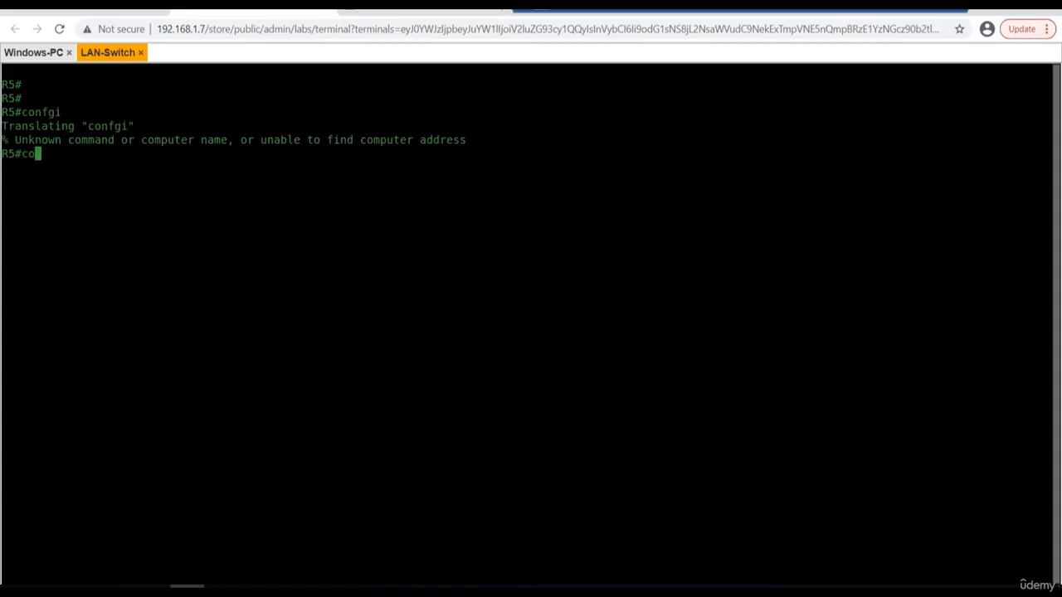
pyautogui.press('Return')
# Enter global configuration mode from the terminal and set the switch's hostname to LAN-Switch.
pyautogui.write('config')
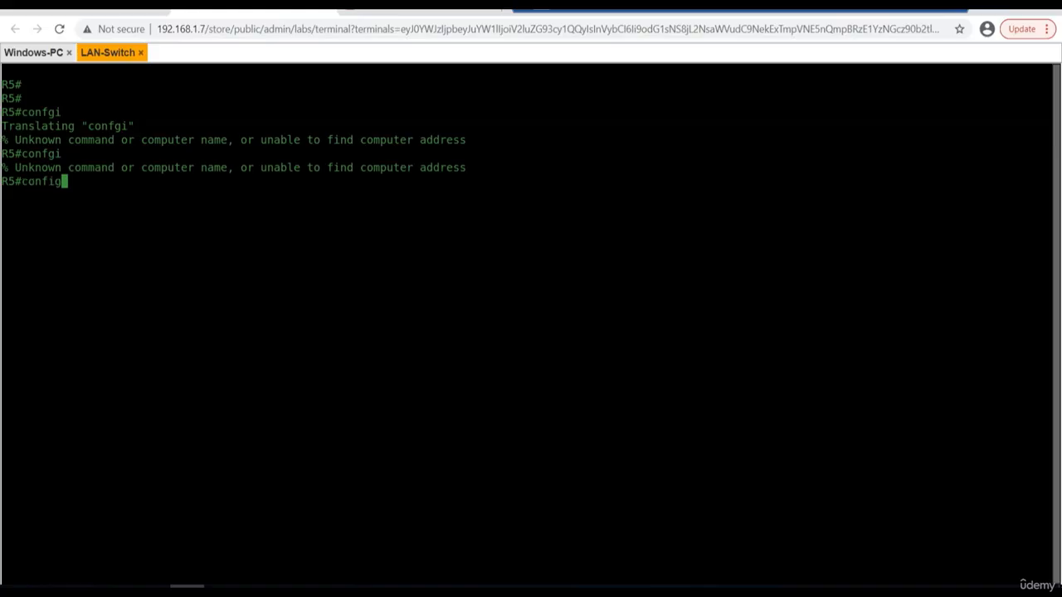
pyautogui.press('Return')
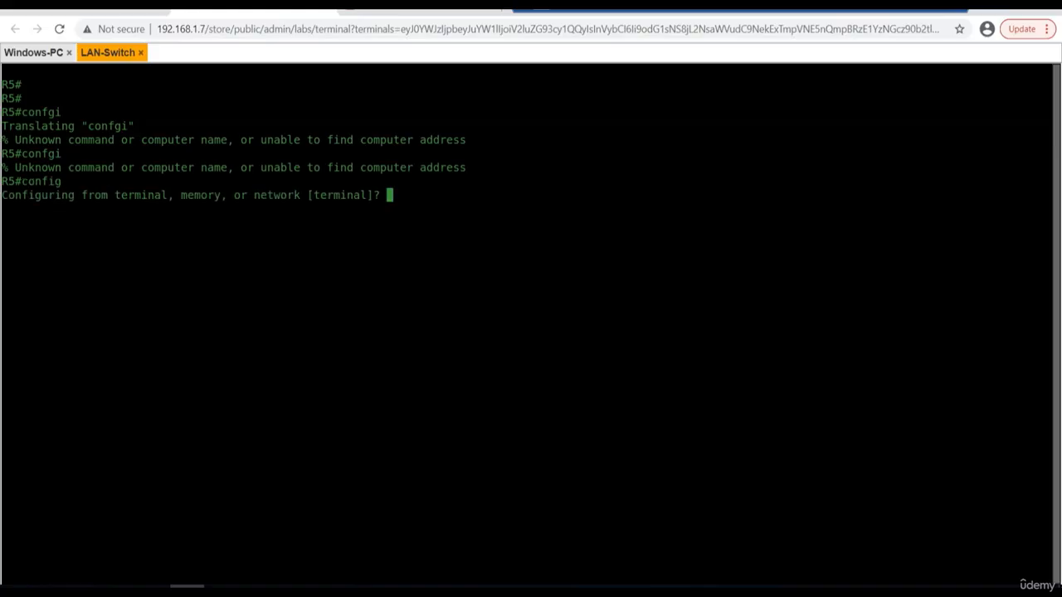
pyautogui.press('Return')
pyautogui.write('hos')
pyautogui.press('Tab')
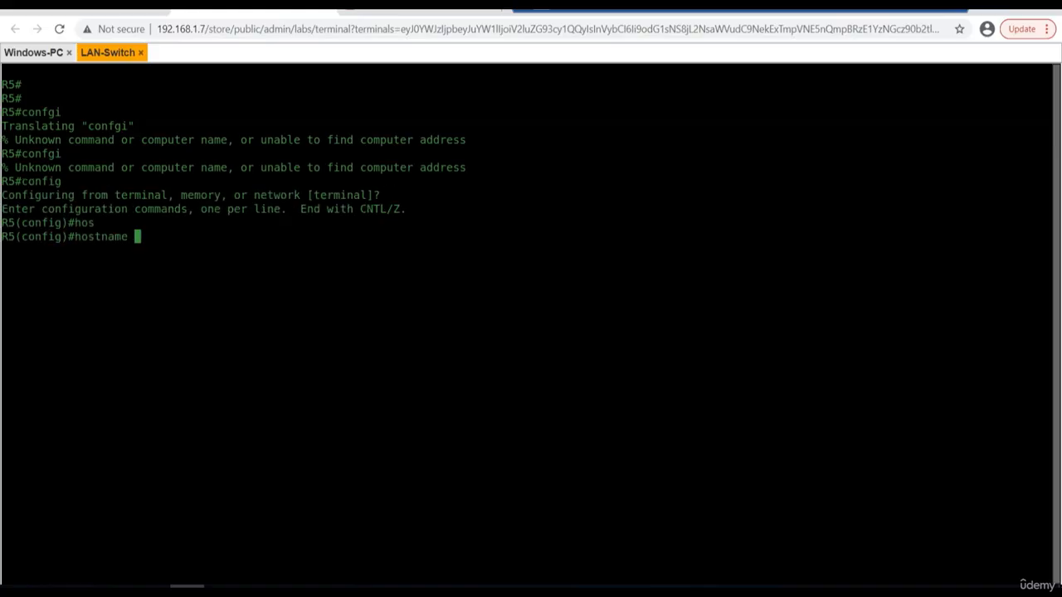
pyautogui.write('LAN-Switch')
pyautogui.press('Return')
# Enter configuration of interface eth0/1 on the switch and enable it with no shut.
pyautogui.press('Return')
pyautogui.press('Return')
pyautogui.write('ig)#i')
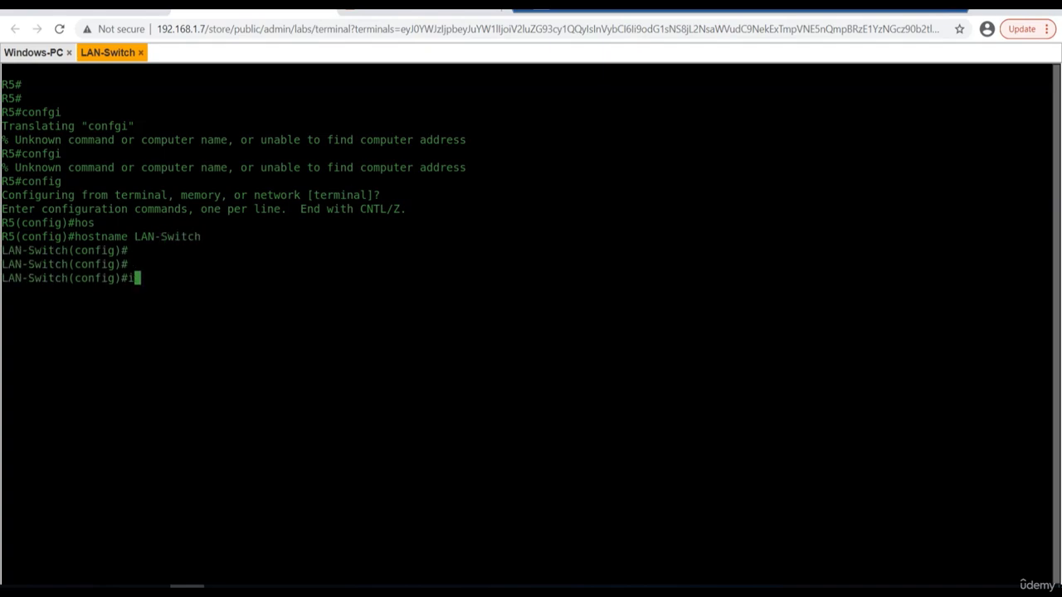
pyautogui.write('nt eth0/1')
pyautogui.press('Return')
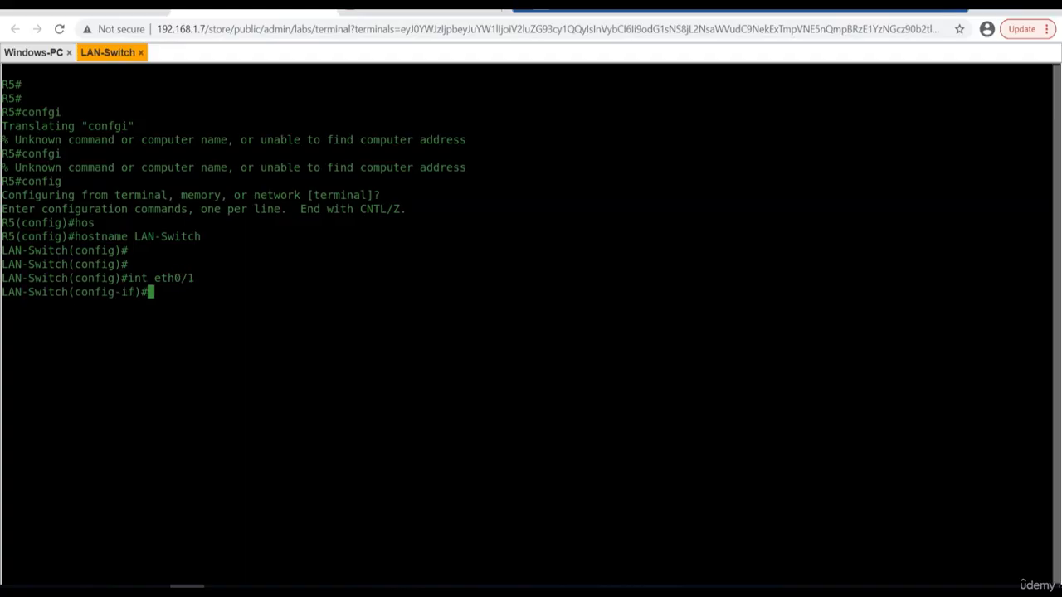
pyautogui.write('no shut')
pyautogui.press('Return')
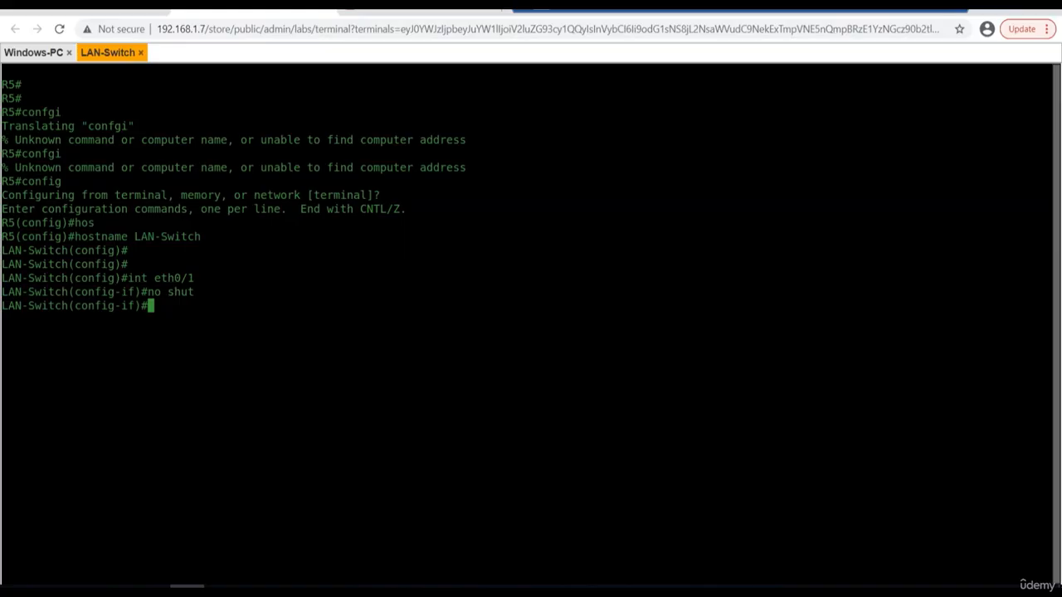
pyautogui.press('Return')
pyautogui.press('Return')
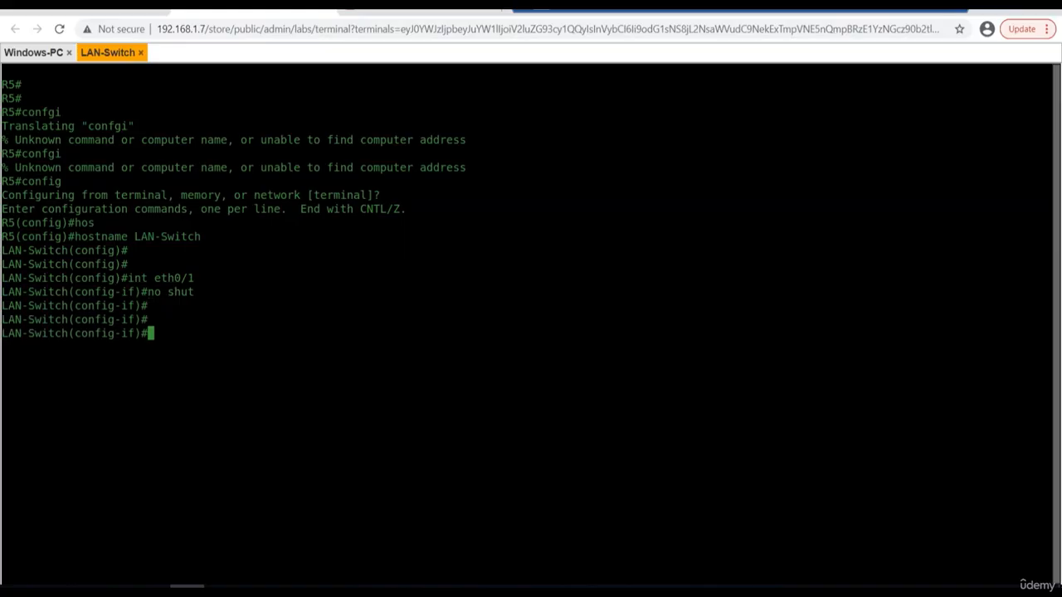
# Set the trunk encapsulation of interface eth0/1 to dot1q with the switchport command.
pyautogui.write('sw')
pyautogui.press('Tab')
pyautogui.write('tr')
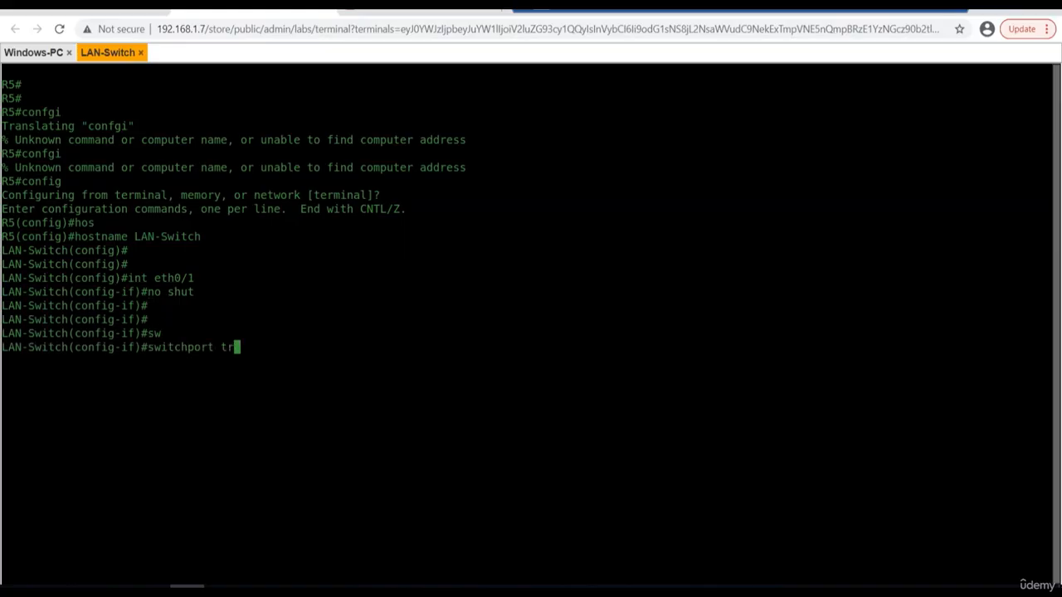
pyautogui.press('Tab')
pyautogui.write('e')
pyautogui.press('Tab')
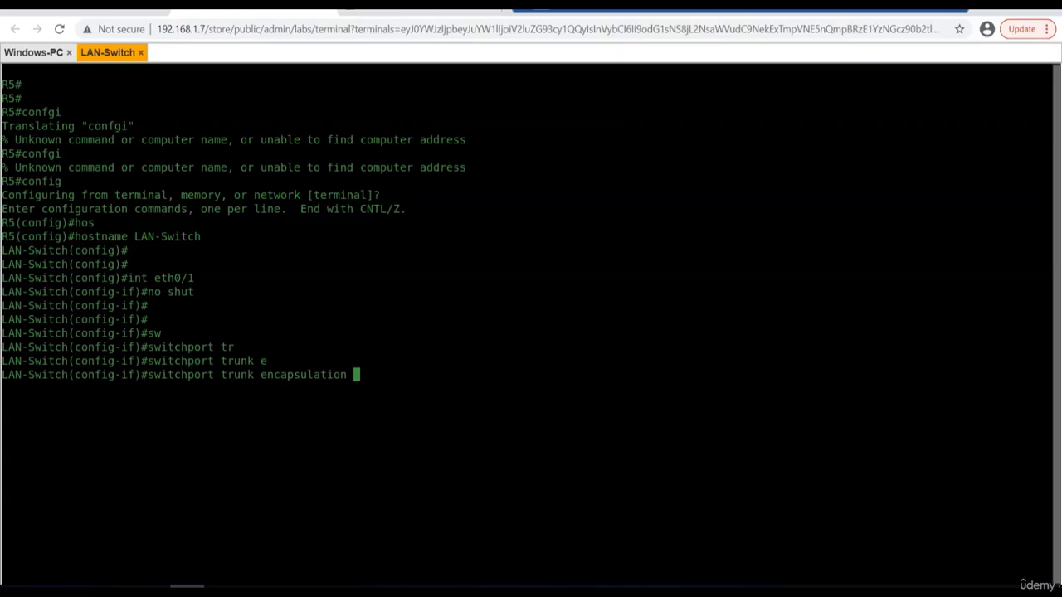
pyautogui.write('d')
pyautogui.press('Tab')
pyautogui.press('Return')
# Put interface eth0/1 into trunk mode with switchport mode trunk.
pyautogui.write('sw')
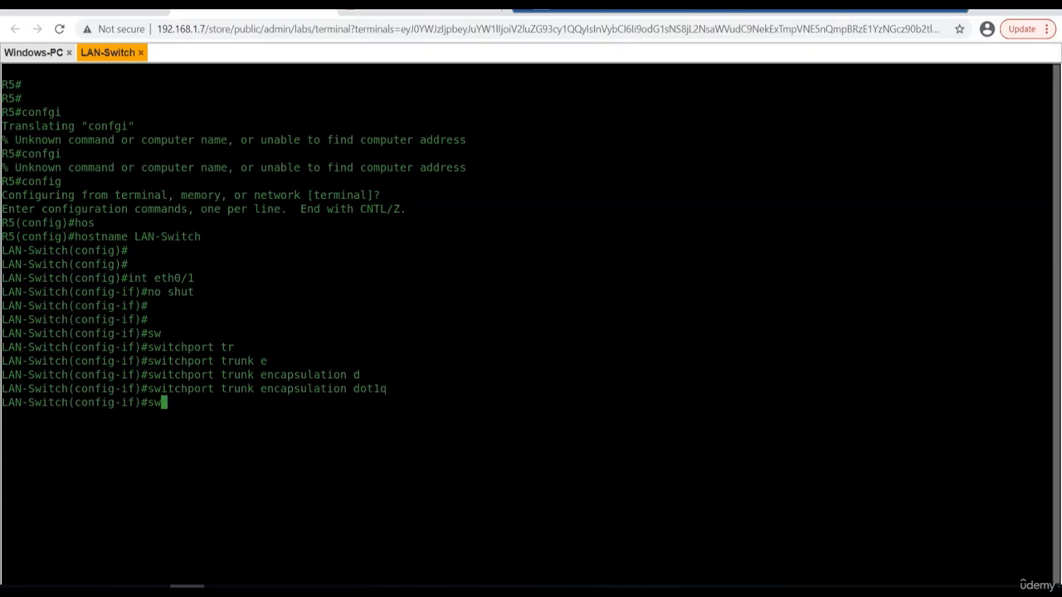
pyautogui.press('Tab')
pyautogui.write('m')
pyautogui.press('Tab')
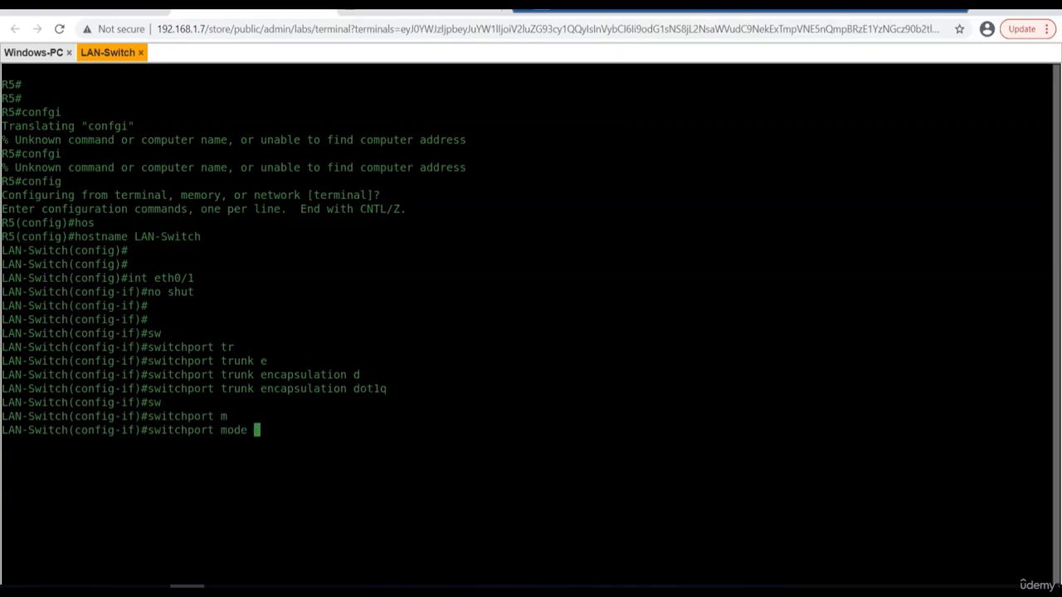
pyautogui.write('tr')
pyautogui.press('Tab')
pyautogui.press('Return')
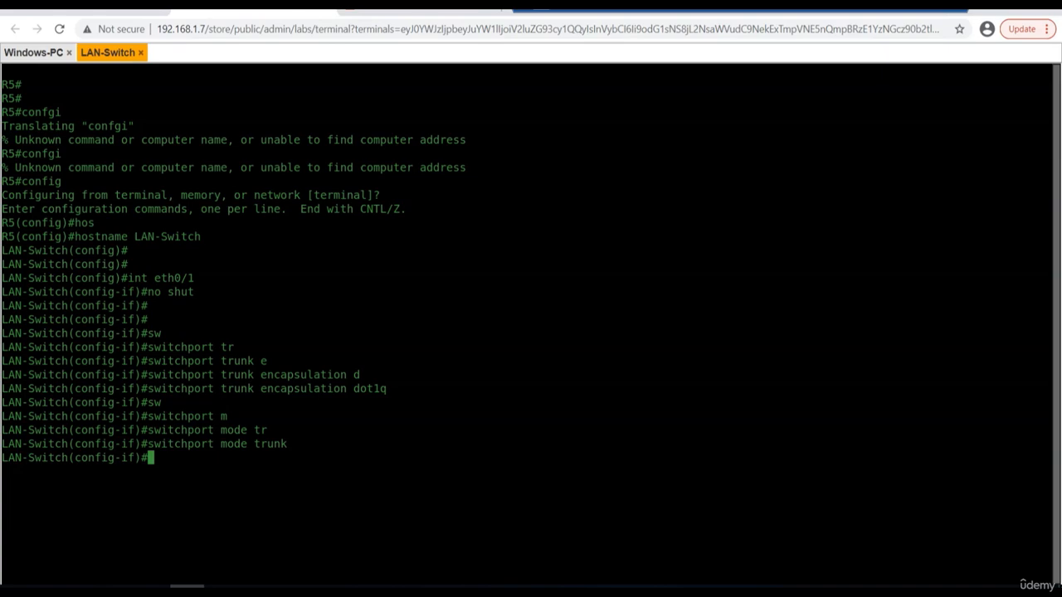
pyautogui.press('Return')
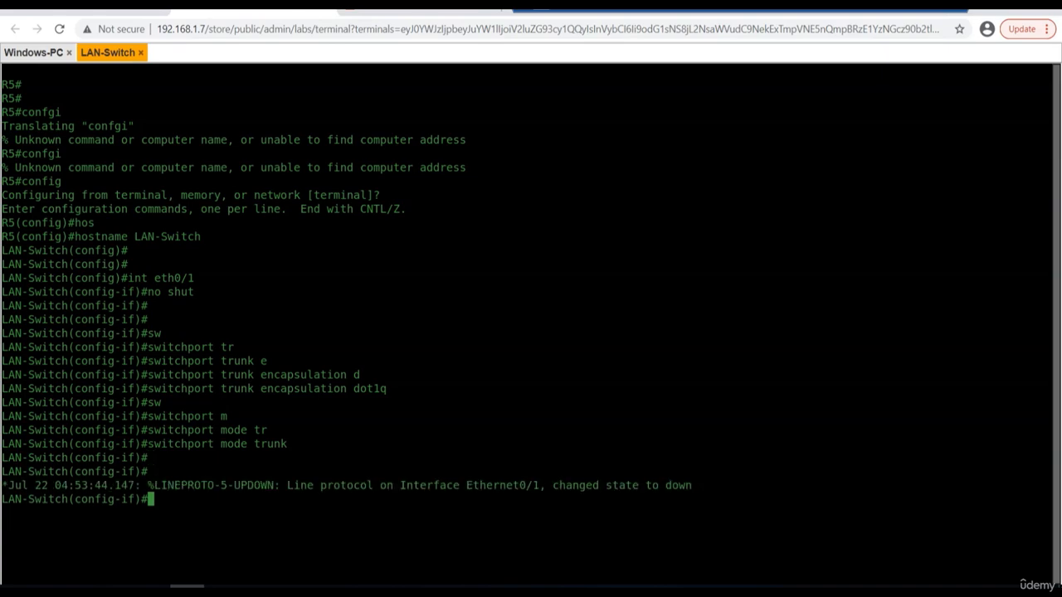
pyautogui.press('Return')
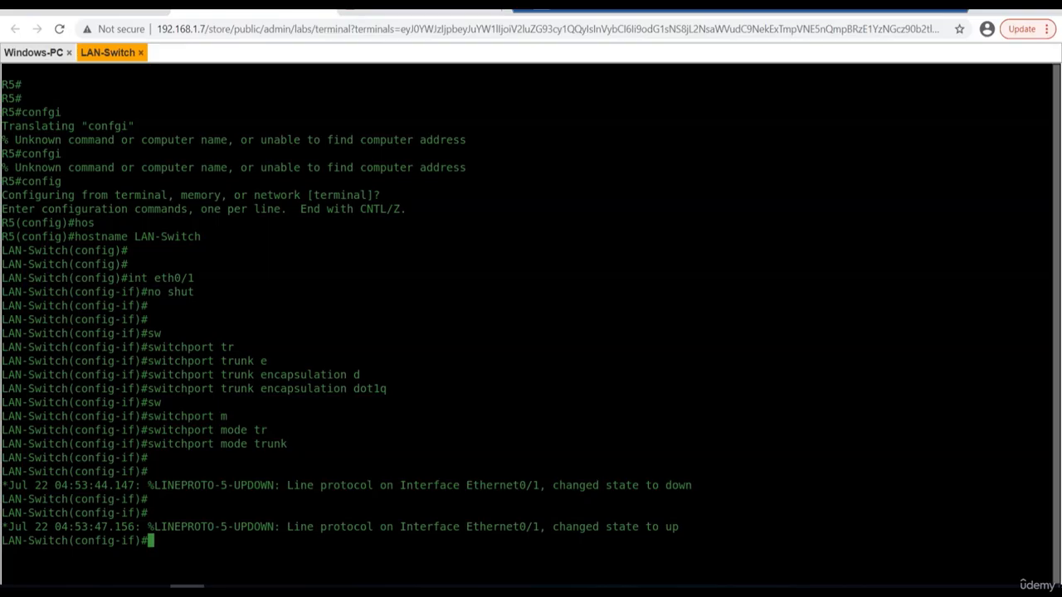
pyautogui.press('Return')
# Set the channel protocol of interface eth0/1 to lacp.
pyautogui.write('cha')
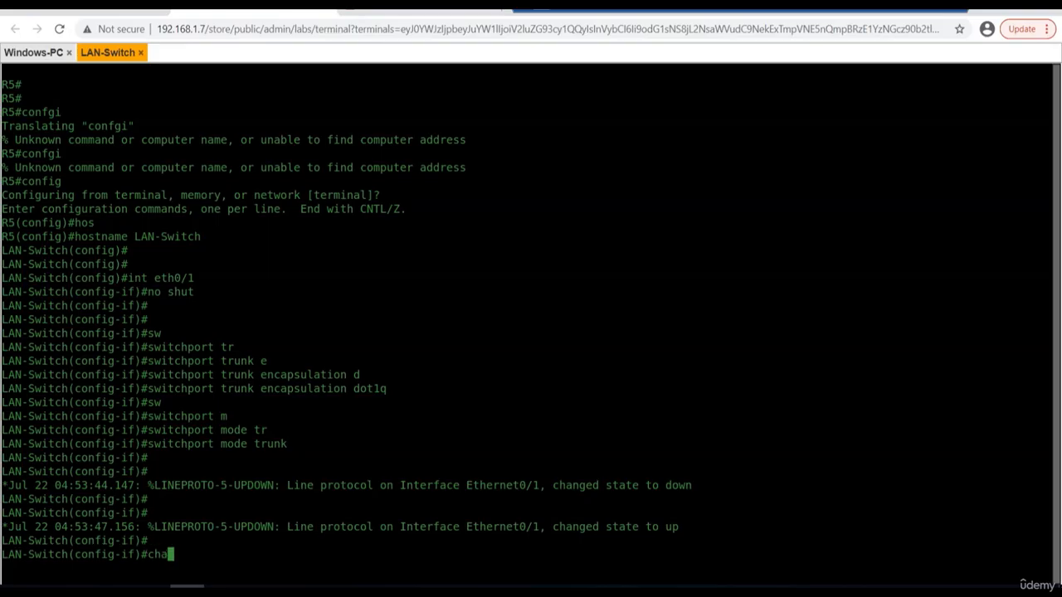
pyautogui.press('Tab')
pyautogui.write('pr')
pyautogui.press('Tab')
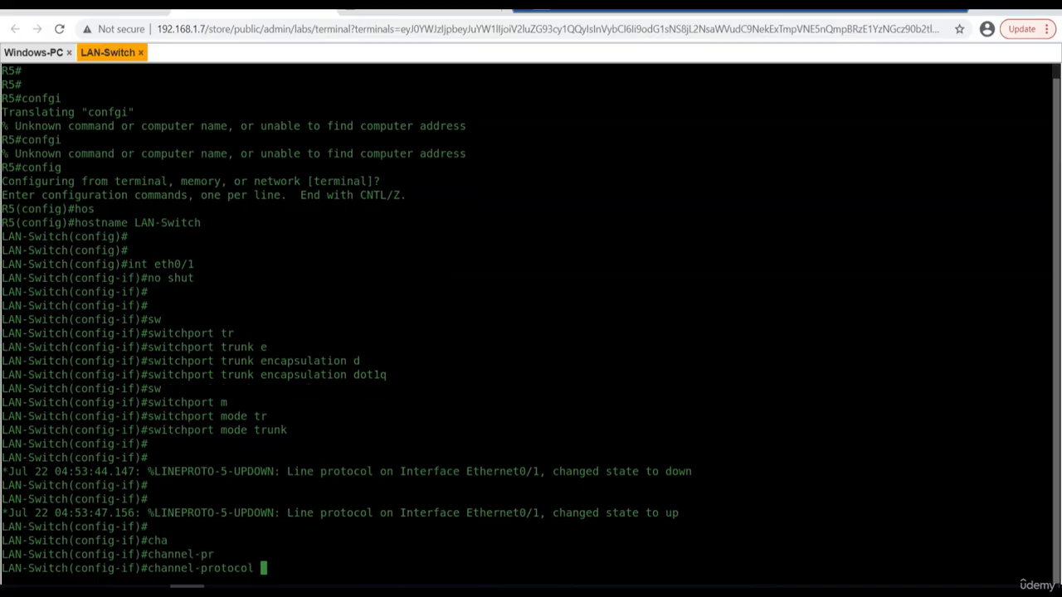
pyautogui.write('la')
pyautogui.press('Tab')
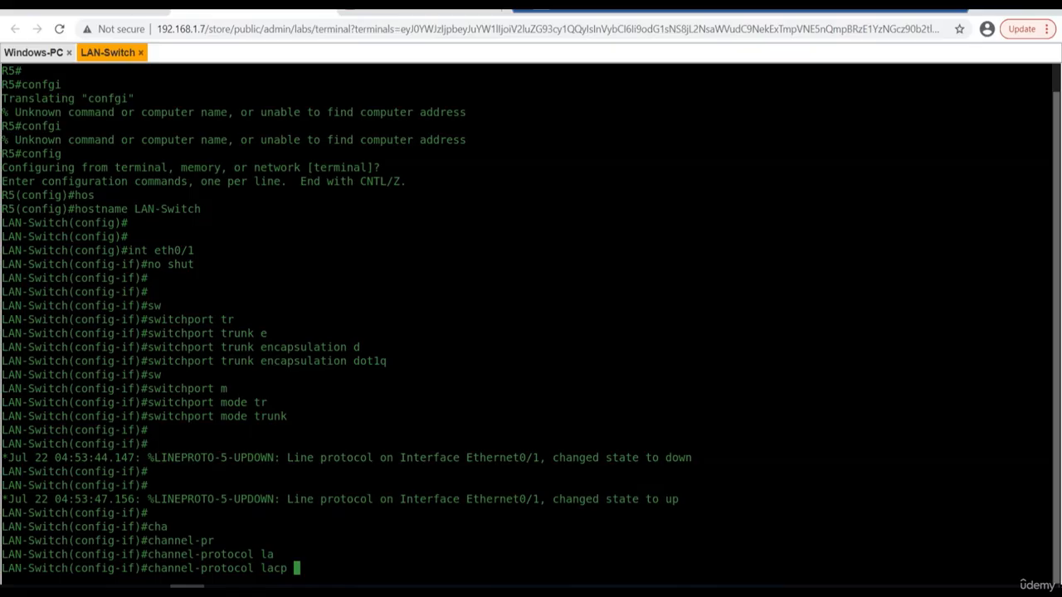
pyautogui.press('Return')
pyautogui.press('Return')
pyautogui.press('Return')
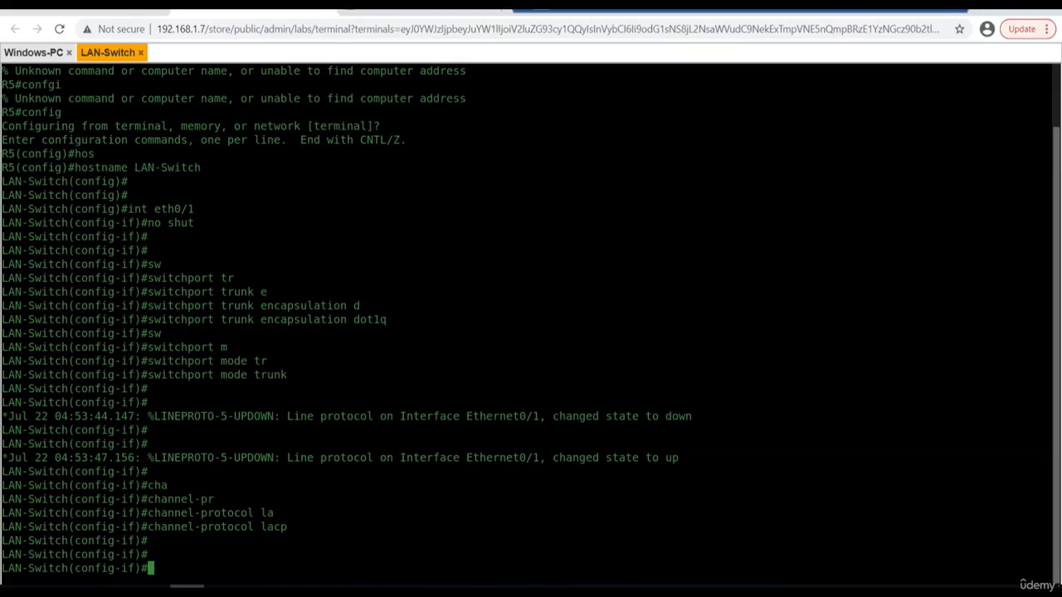
# Compose a channel-group command for eth0/1, consult its inline help for the options, and specify group number 1.
pyautogui.write('ch')
pyautogui.press('Tab')
pyautogui.write('annel-g')
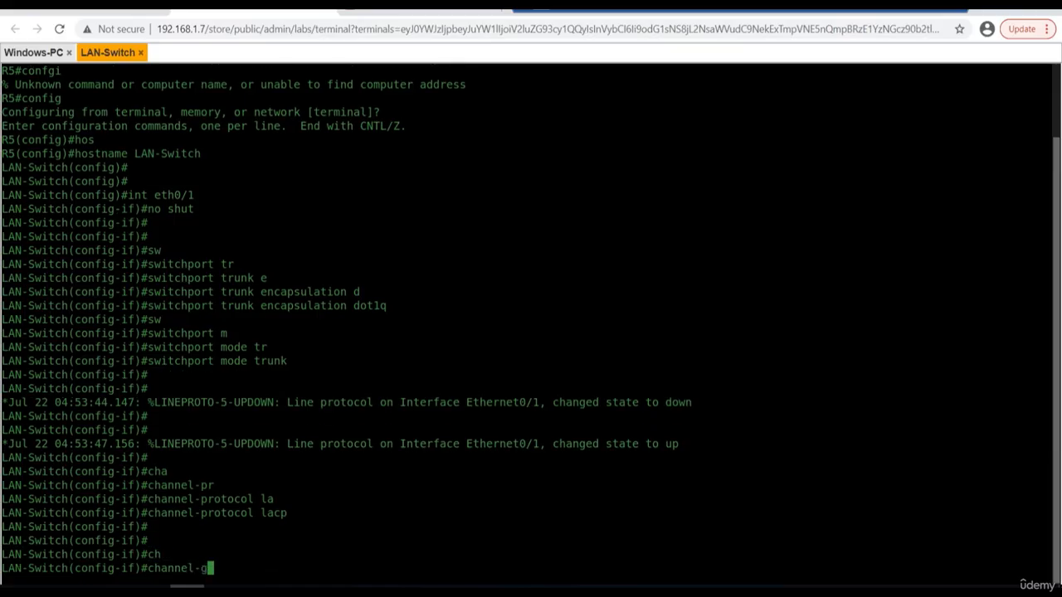
pyautogui.press('Tab')
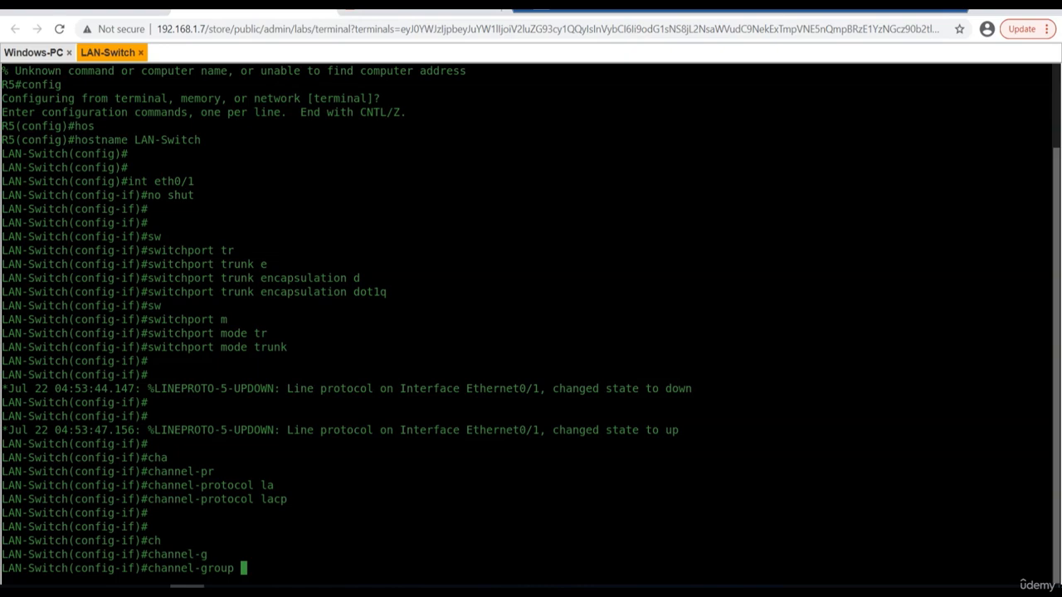
pyautogui.write('1')
pyautogui.press('BackSpace')
pyautogui.press('BackSpace')
pyautogui.write('?')
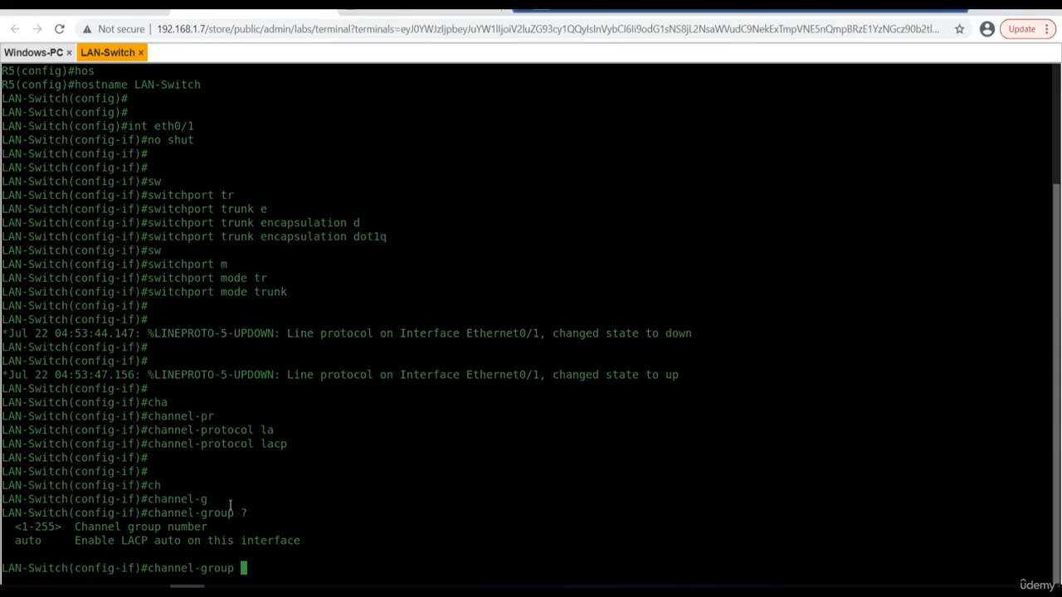
pyautogui.write('1')
pyautogui.click(362, 516)
pyautogui.write('1 m')
# List the available channel-group modes and assign eth0/1 to channel group 1 in active mode.
pyautogui.press('Tab')
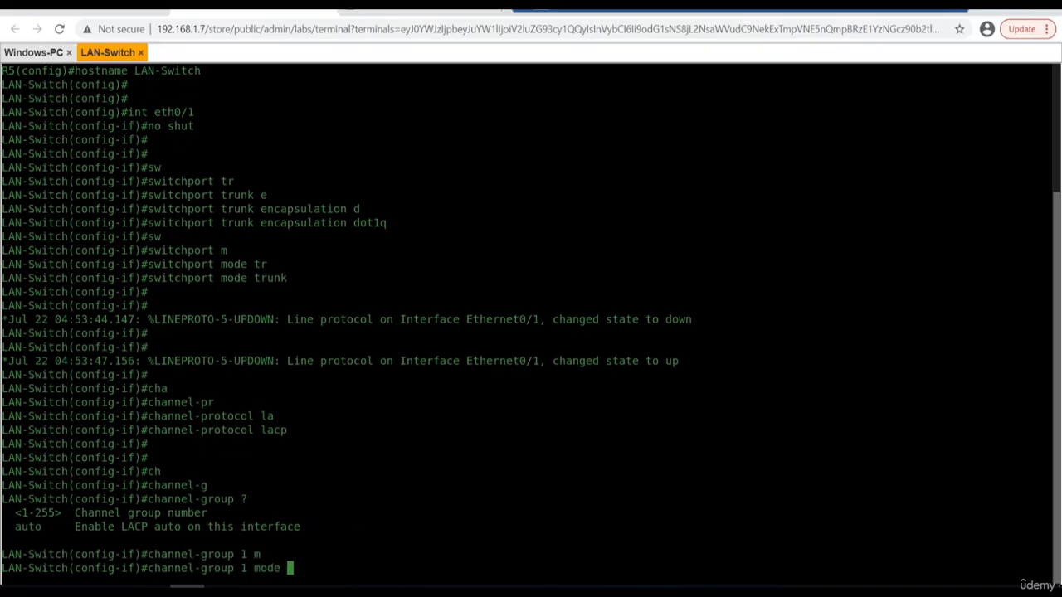
pyautogui.write('?')
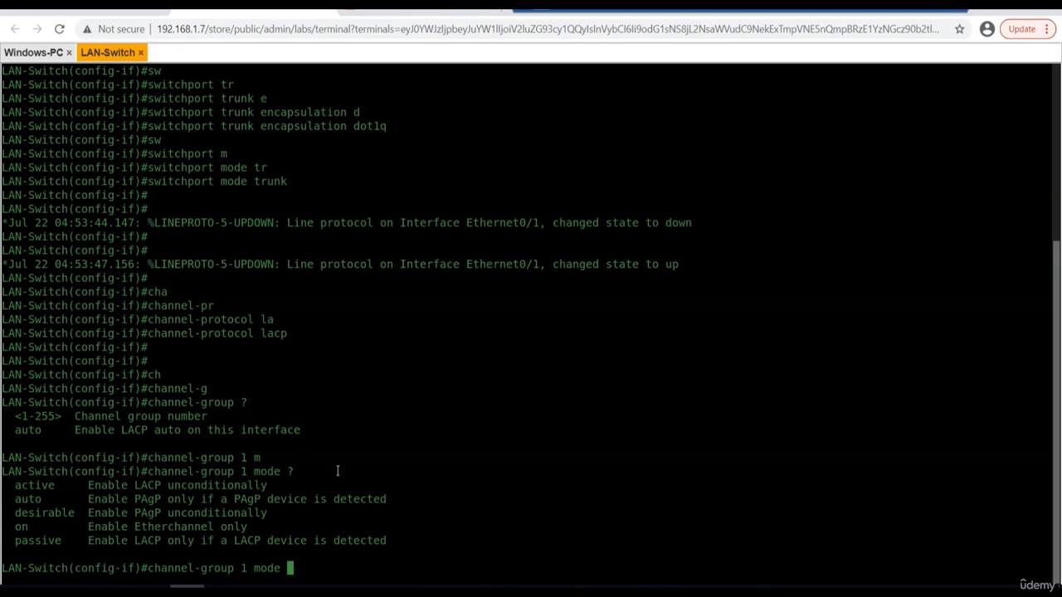
pyautogui.write('ac')
pyautogui.write('t')
pyautogui.press('Tab')
pyautogui.press('Return')
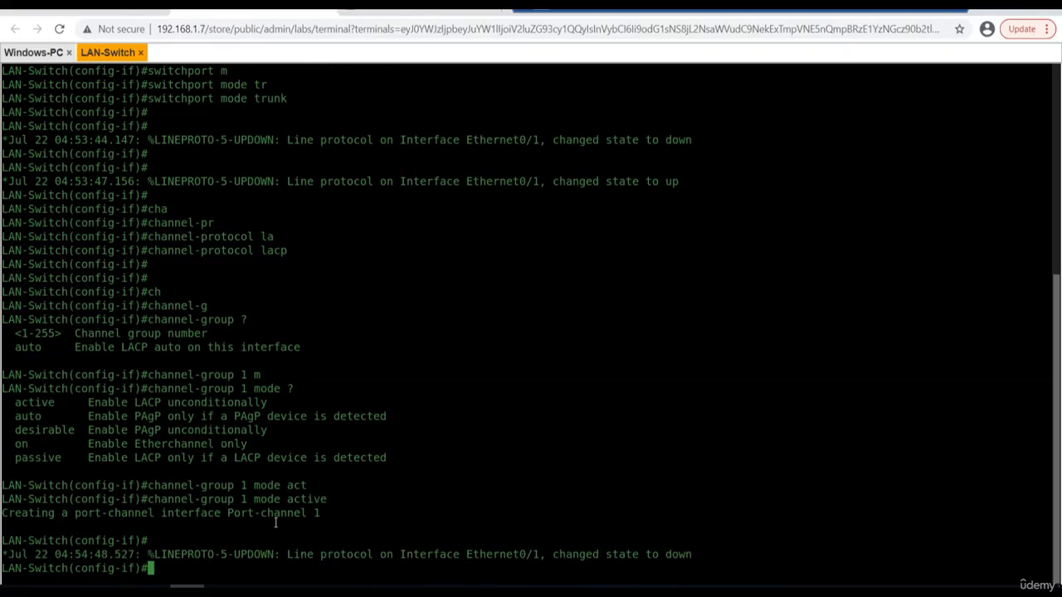
pyautogui.press('Return')
pyautogui.press('Return')
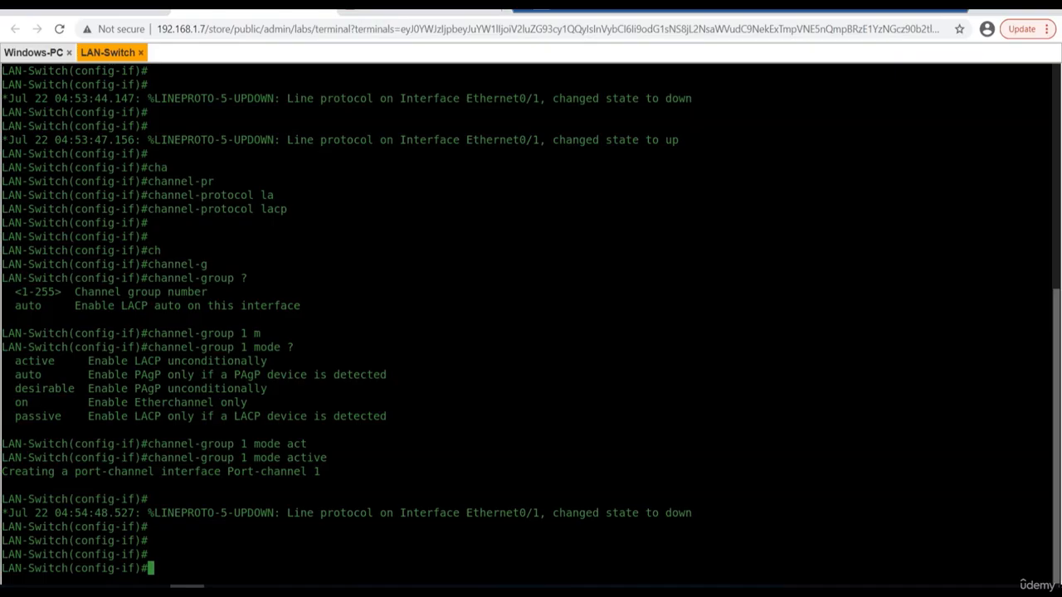
# Exit the eth0/1 configuration and enter interface configuration for eth0/2.
pyautogui.write('ex')
pyautogui.press('Return')
pyautogui.press('Return')
pyautogui.press('Return')
pyautogui.write('int')
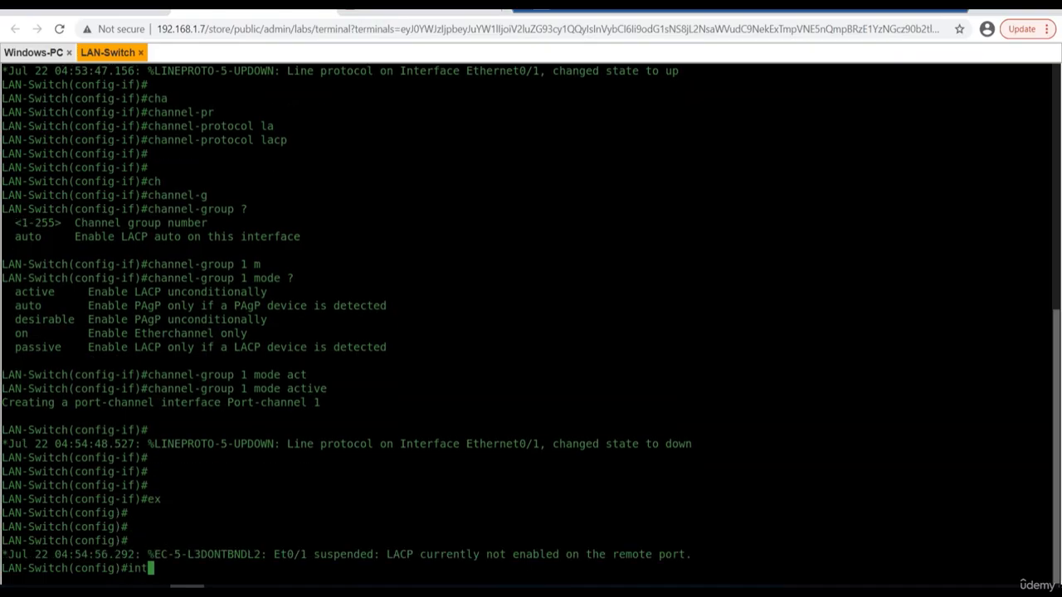
pyautogui.write(' eth0/2')
pyautogui.press('Return')
pyautogui.press('Return')
pyautogui.press('Return')
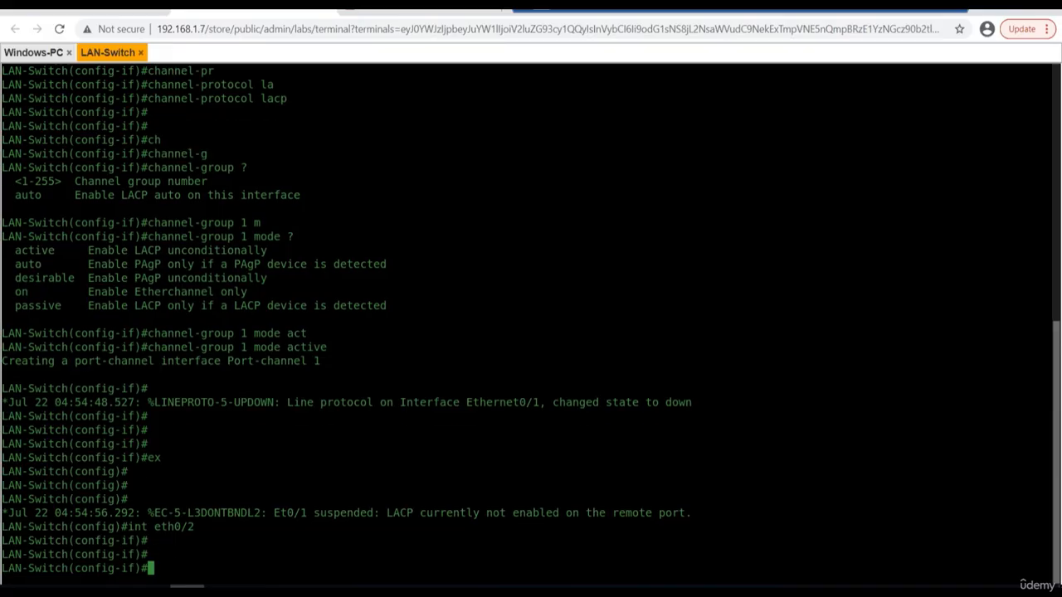
# Set the trunk encapsulation of interface eth0/2 to dot1q with the switchport command.
pyautogui.write('sw')
pyautogui.press('Tab')
pyautogui.write('tr')
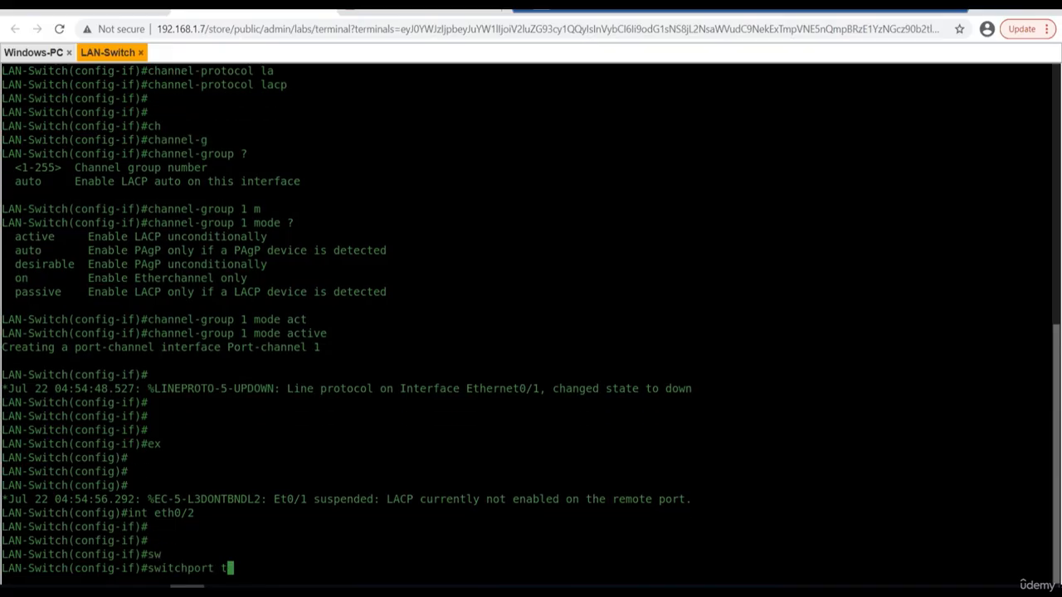
pyautogui.press('Tab')
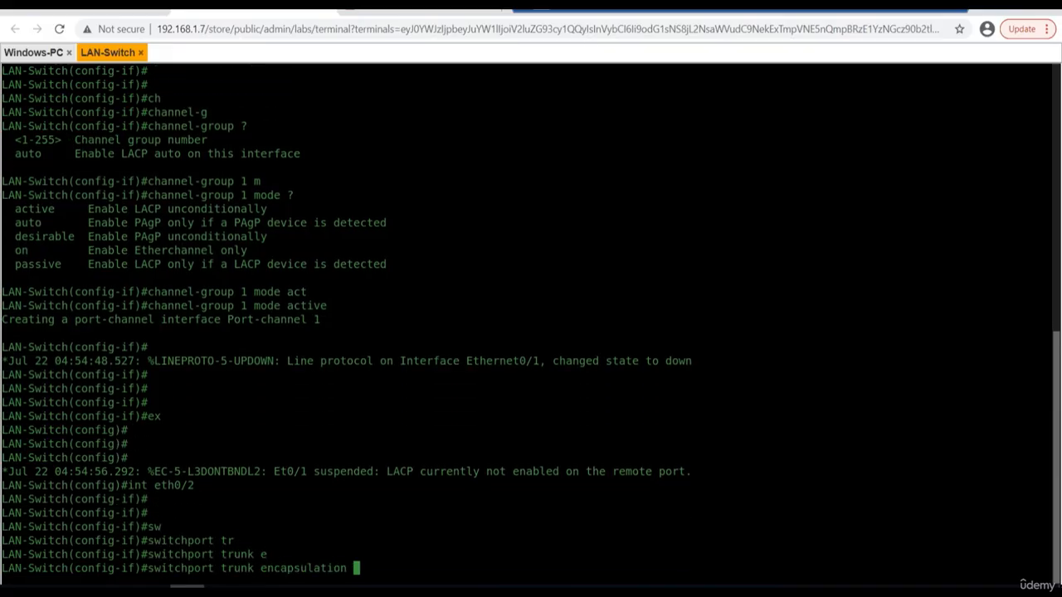
pyautogui.write('d')
pyautogui.press('Tab')
pyautogui.press('Return')
# Put interface eth0/2 into trunk mode with switchport mode trunk.
pyautogui.write('sw')
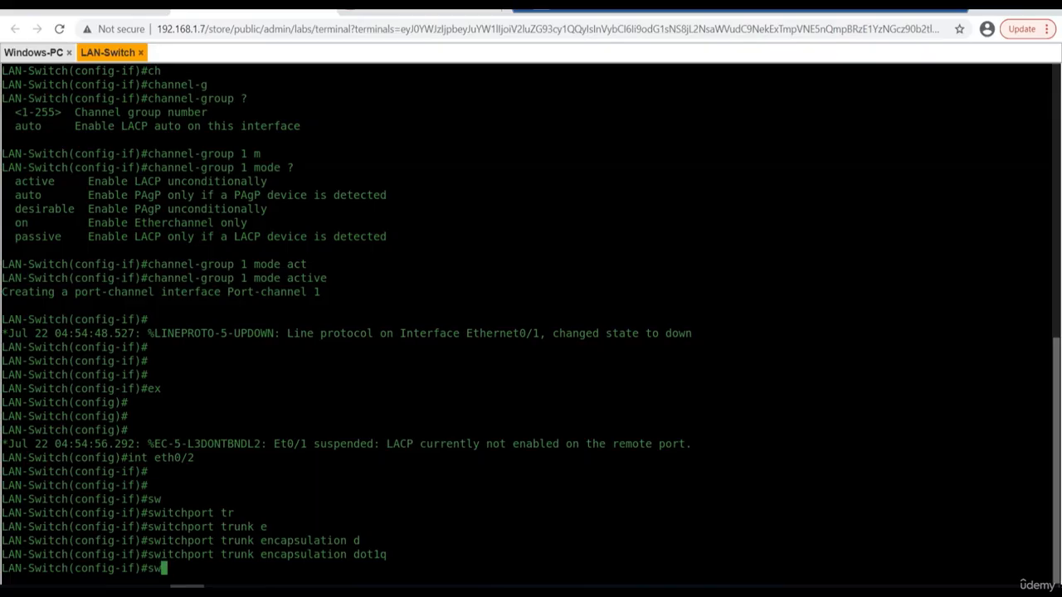
pyautogui.press('Tab')
pyautogui.write('m')
pyautogui.press('Tab')
pyautogui.write('tr')
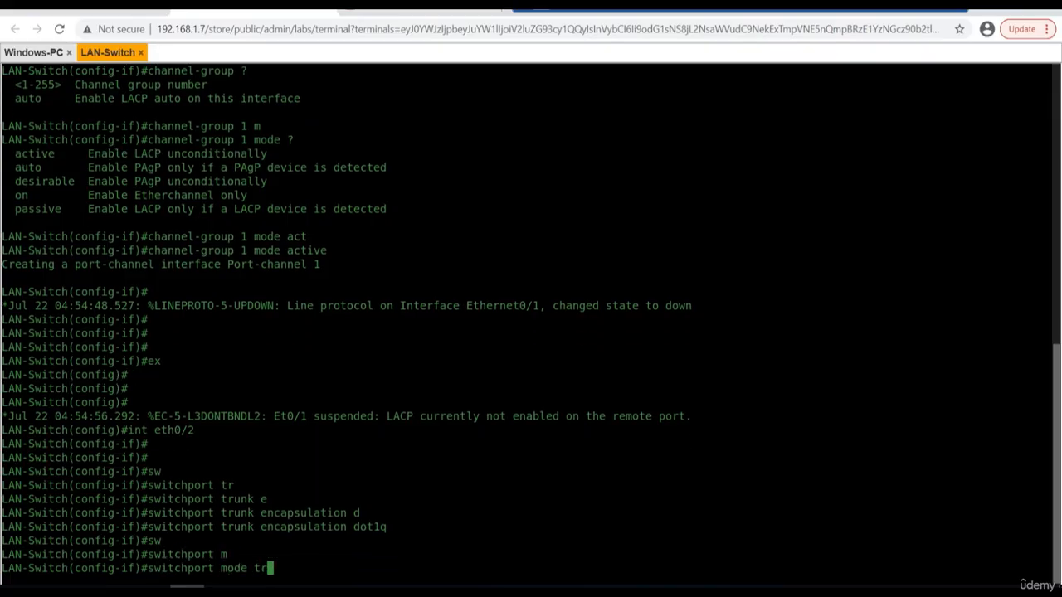
pyautogui.press('Tab')
pyautogui.press('Return')
pyautogui.press('Return')
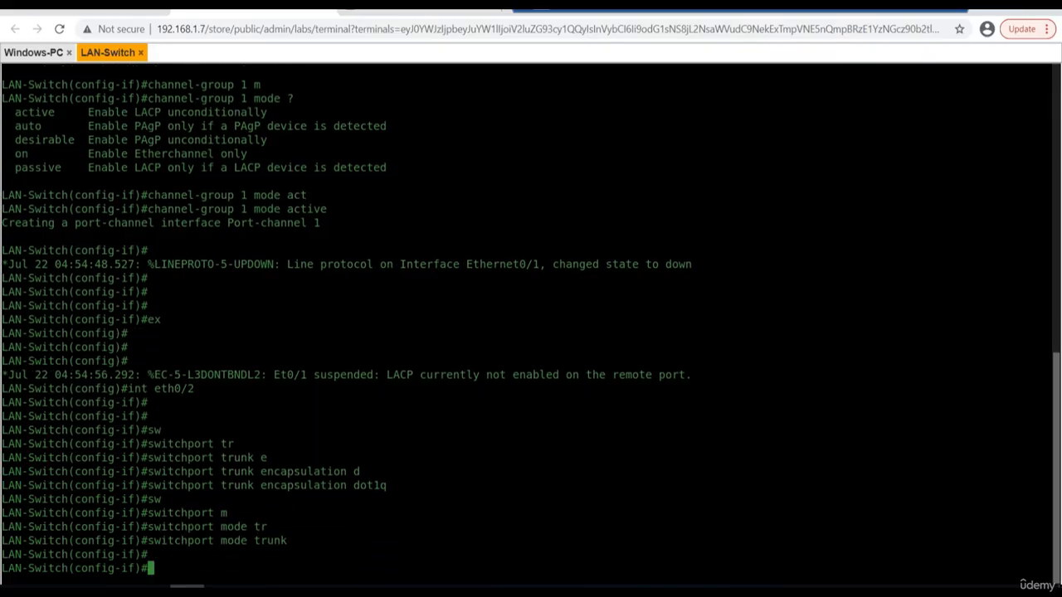
# Check the channel-protocol options for interface eth0/2 and set its protocol to lacp.
pyautogui.write('ch')
pyautogui.press('Tab')
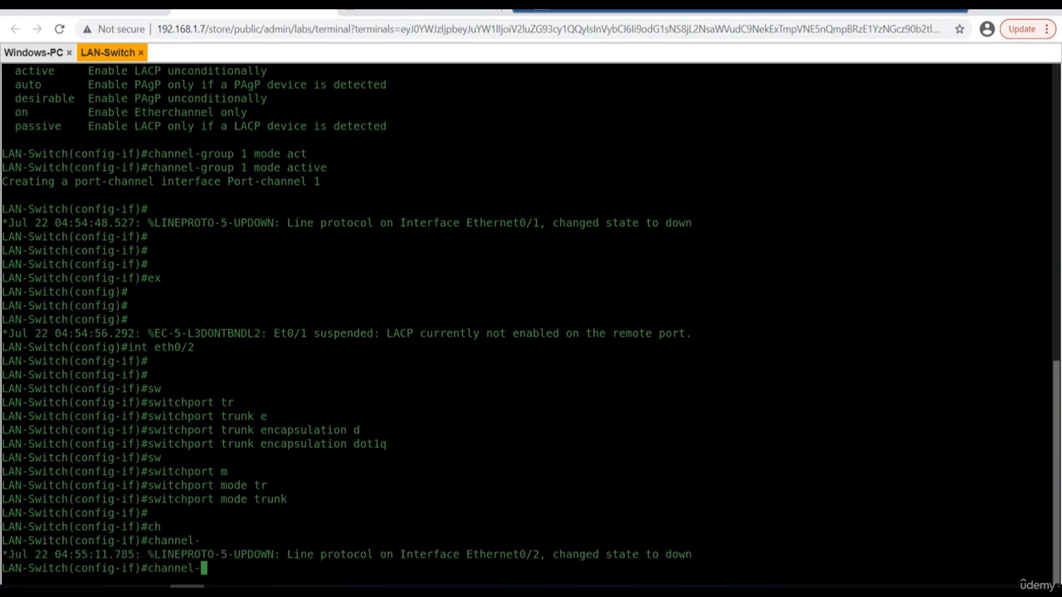
pyautogui.write('p')
pyautogui.press('Tab')
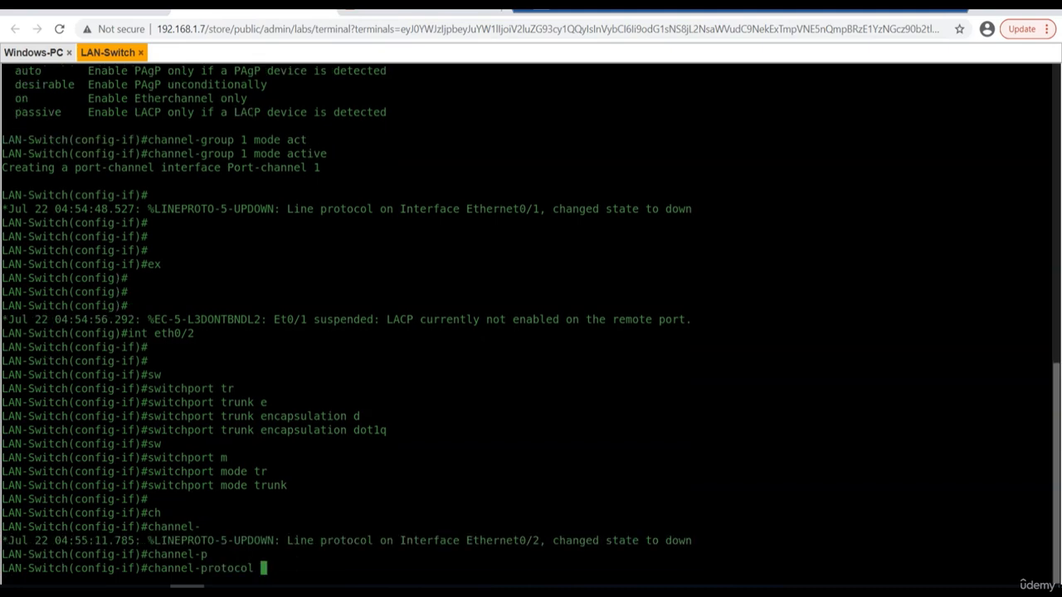
pyautogui.write('?')
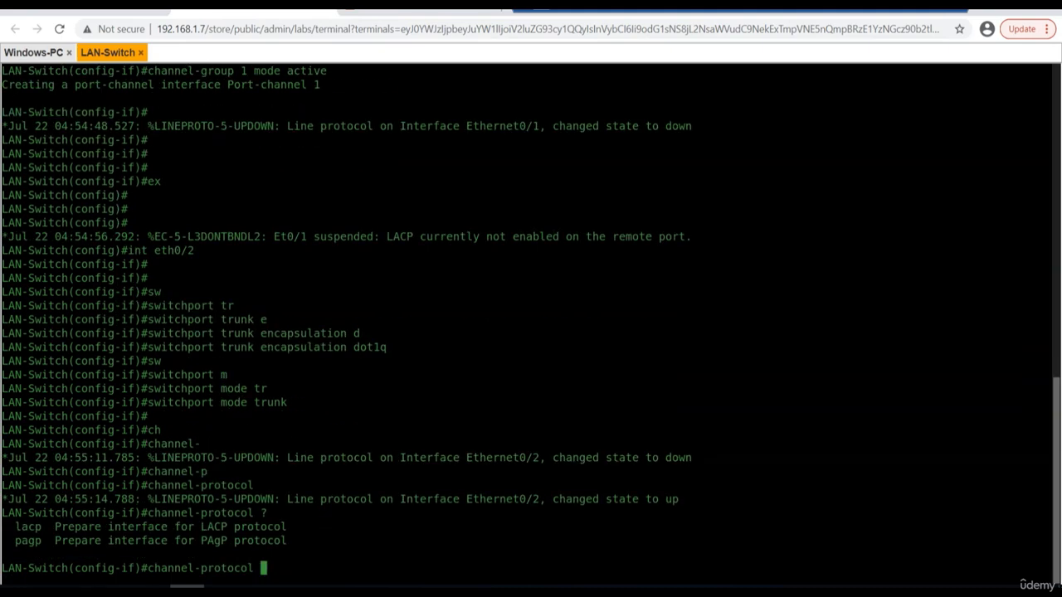
pyautogui.write('la')
pyautogui.press('Tab')
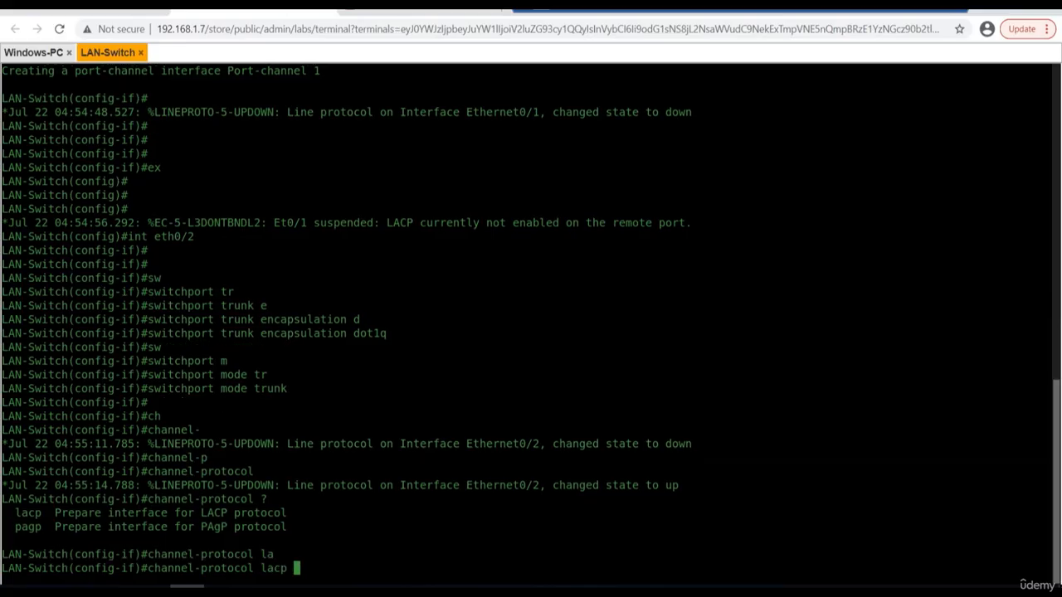
pyautogui.press('Return')
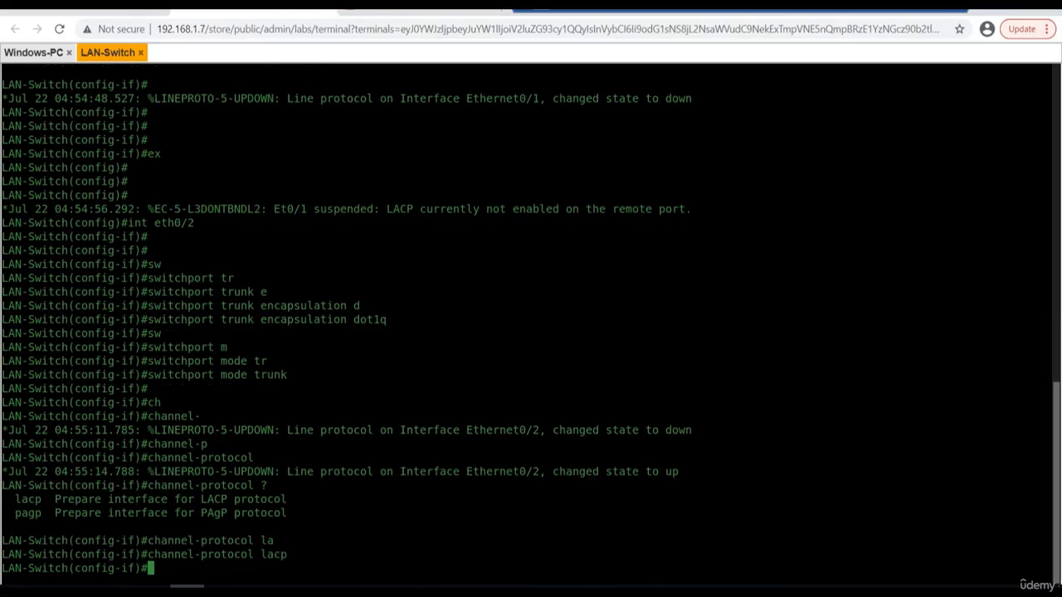
# Assign interface eth0/2 to channel group 1 in active mode with channel-group 1 mode active.
pyautogui.write('ch')
pyautogui.press('Tab')
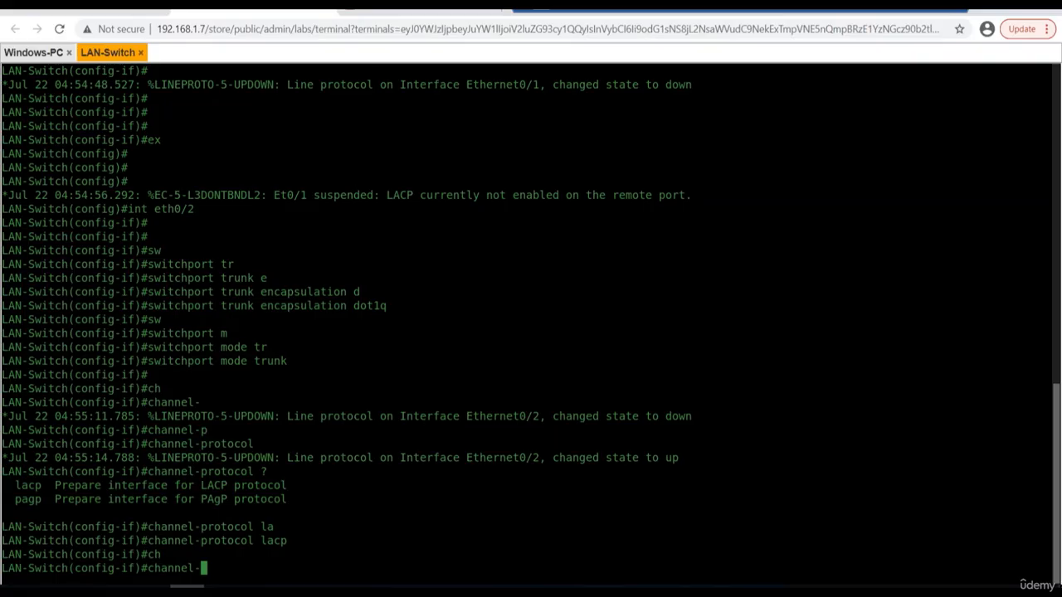
pyautogui.write('g')
pyautogui.press('Tab')
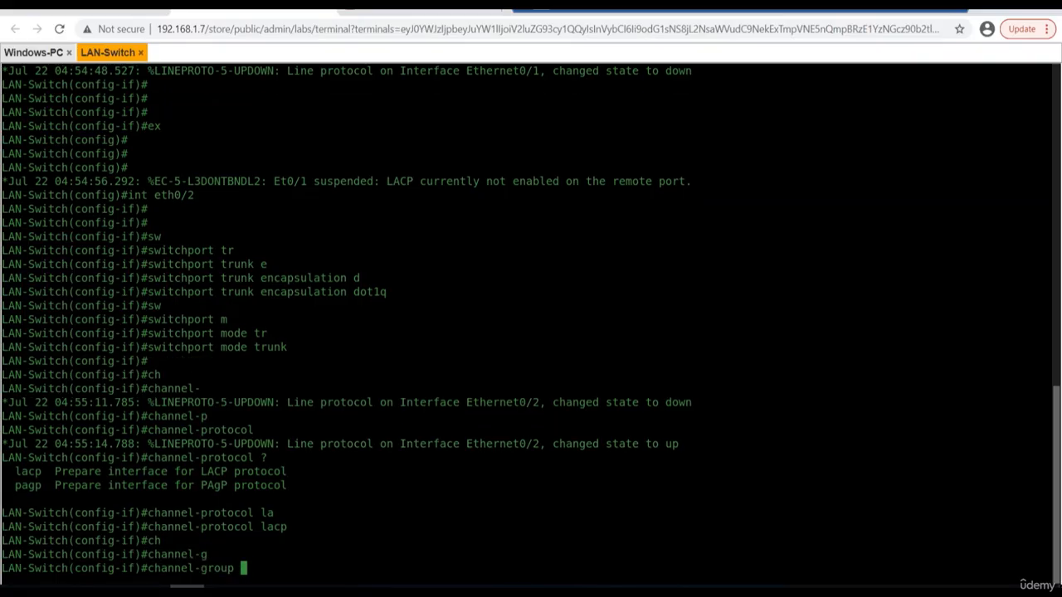
pyautogui.write('1 m')
pyautogui.press('Tab')
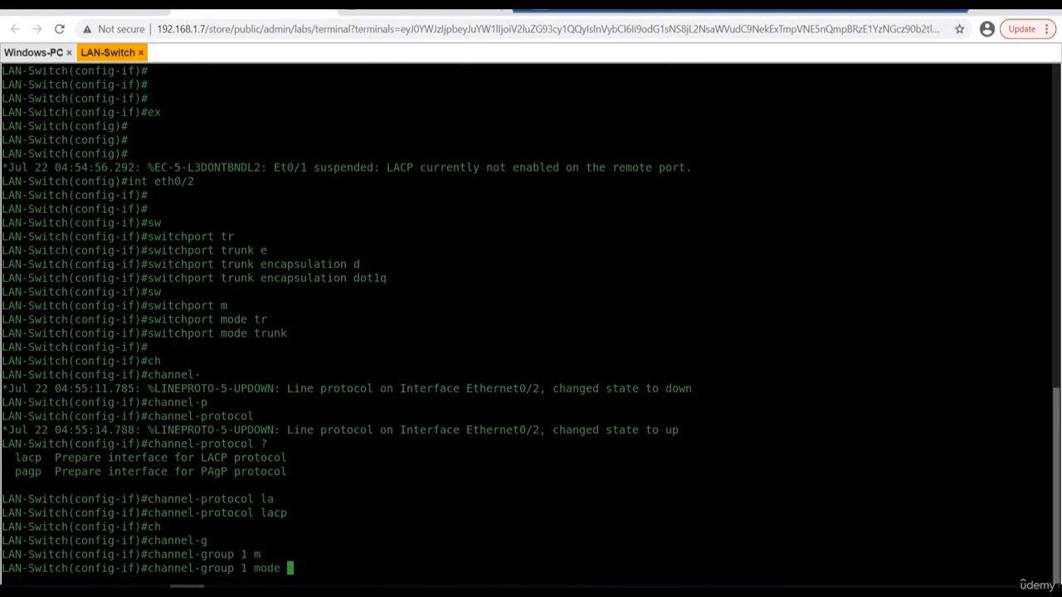
pyautogui.write('ac')
pyautogui.press('Tab')
pyautogui.press('Return')
pyautogui.press('Return')
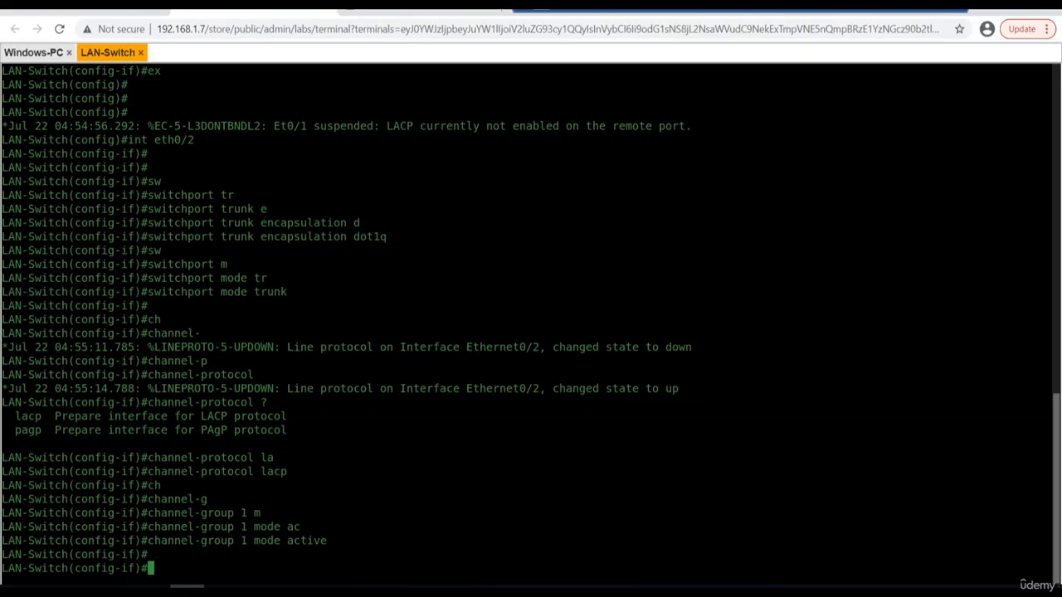
pyautogui.press('Return')
pyautogui.press('Return')
# Exit the eth0/2 configuration and enter interface configuration for port-channel 1.
pyautogui.write('ex')
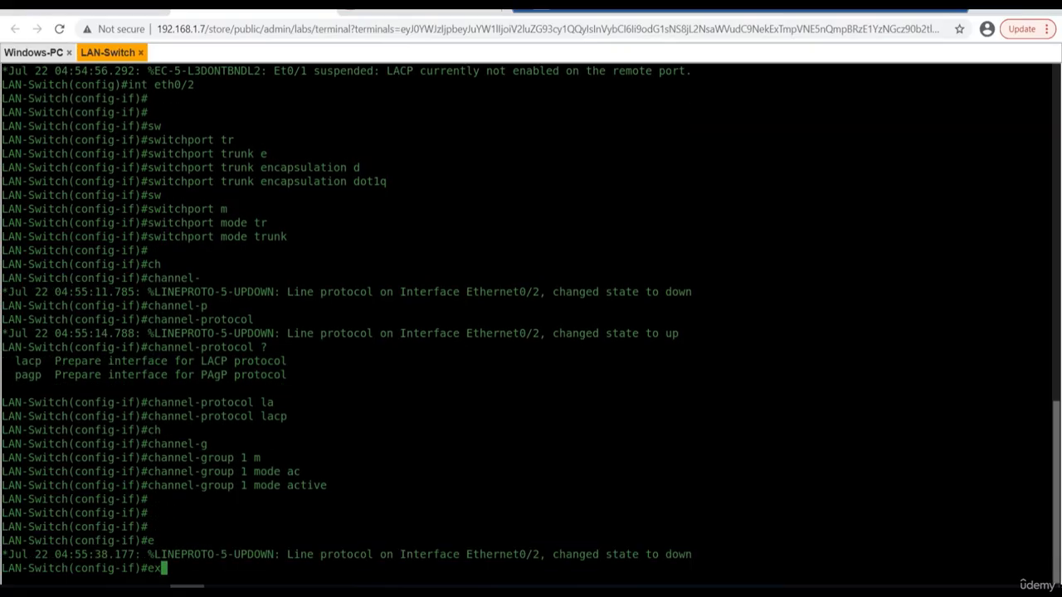
pyautogui.write('it')
pyautogui.press('Return')
pyautogui.press('Return')
pyautogui.press('Return')
pyautogui.press('Return')
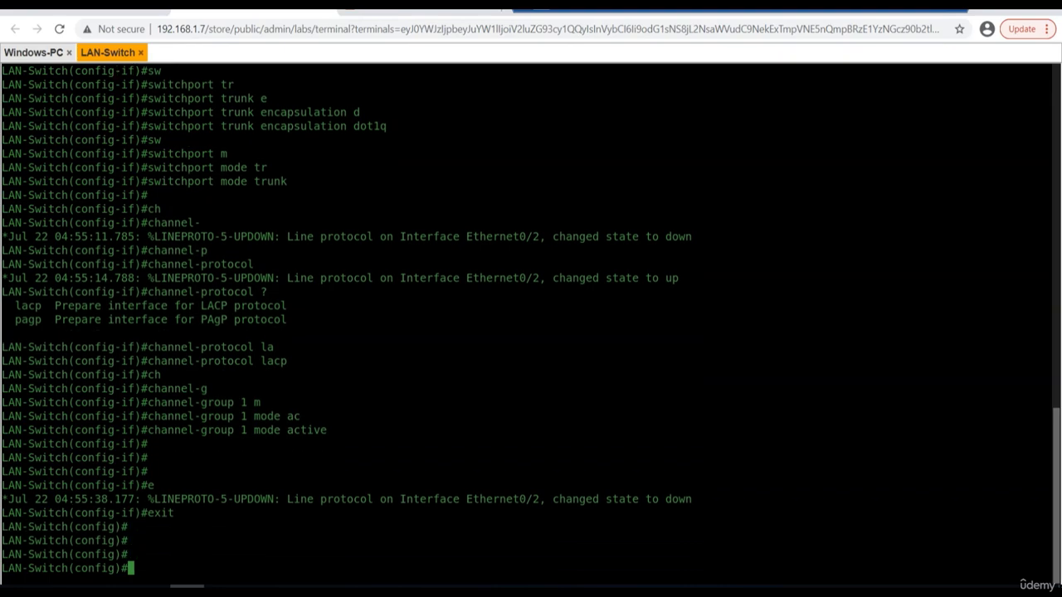
pyautogui.write('int port-')
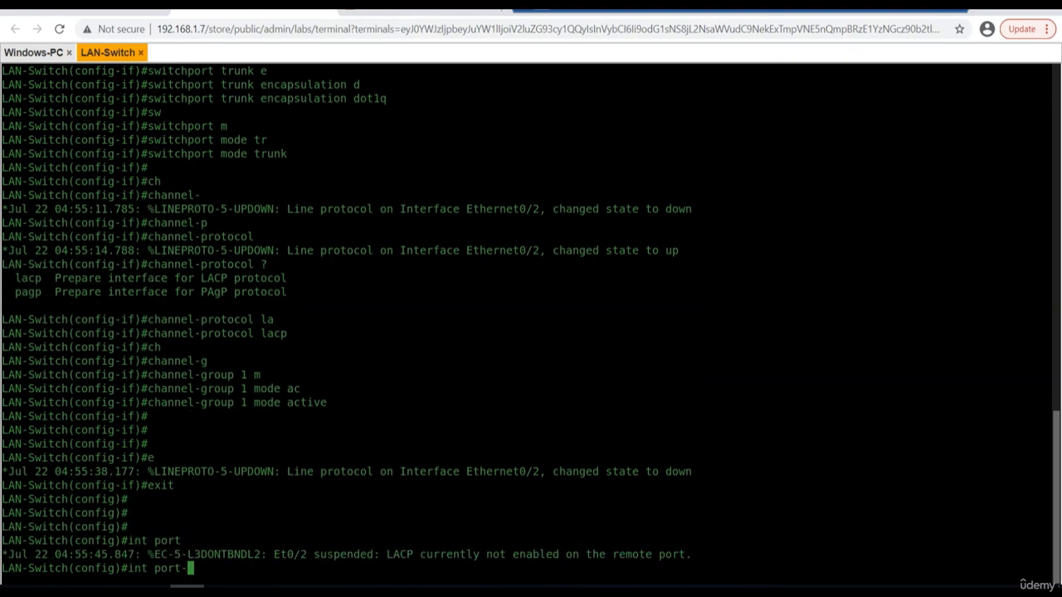
pyautogui.write('cha')
pyautogui.press('Tab')
pyautogui.write('1')
pyautogui.press('Return')
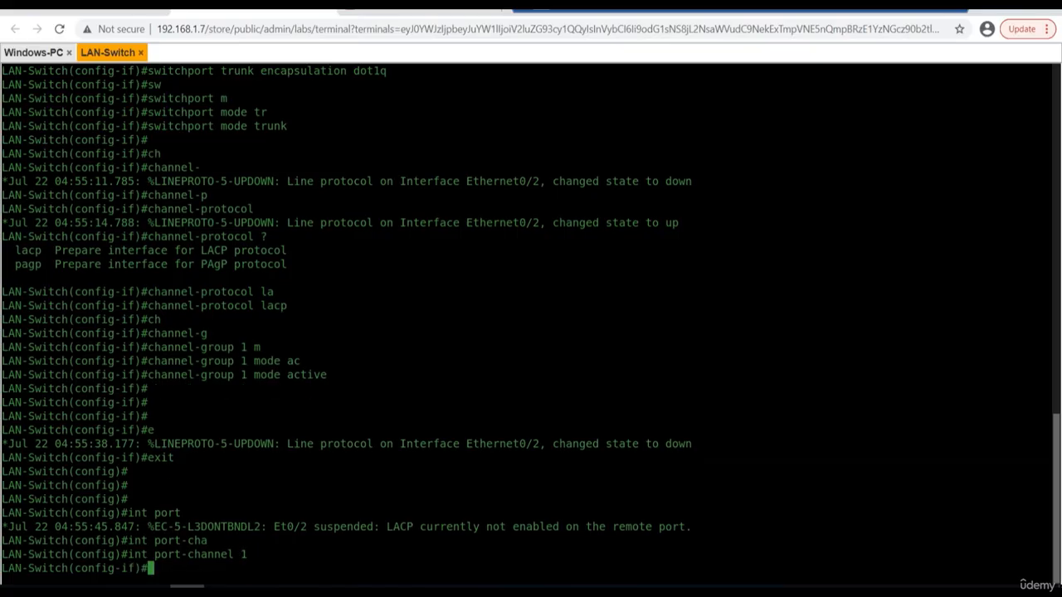
# Enable port-channel 1 with no shutdown and exit configuration mode to the privileged LAN-Switch prompt.
pyautogui.write('no shu')
pyautogui.press('Tab')
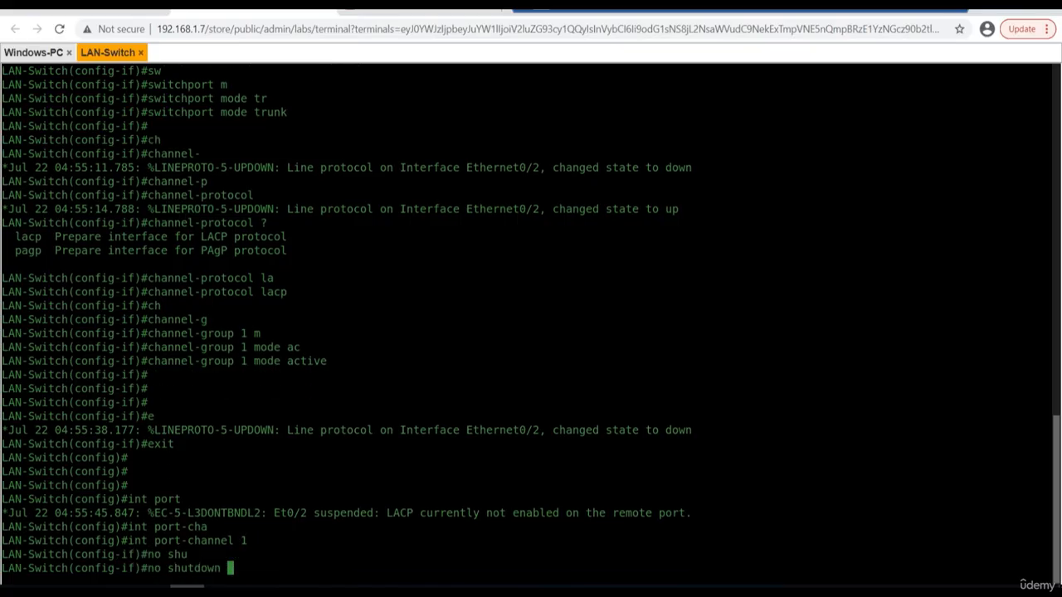
pyautogui.press('Return')
pyautogui.write('exit')
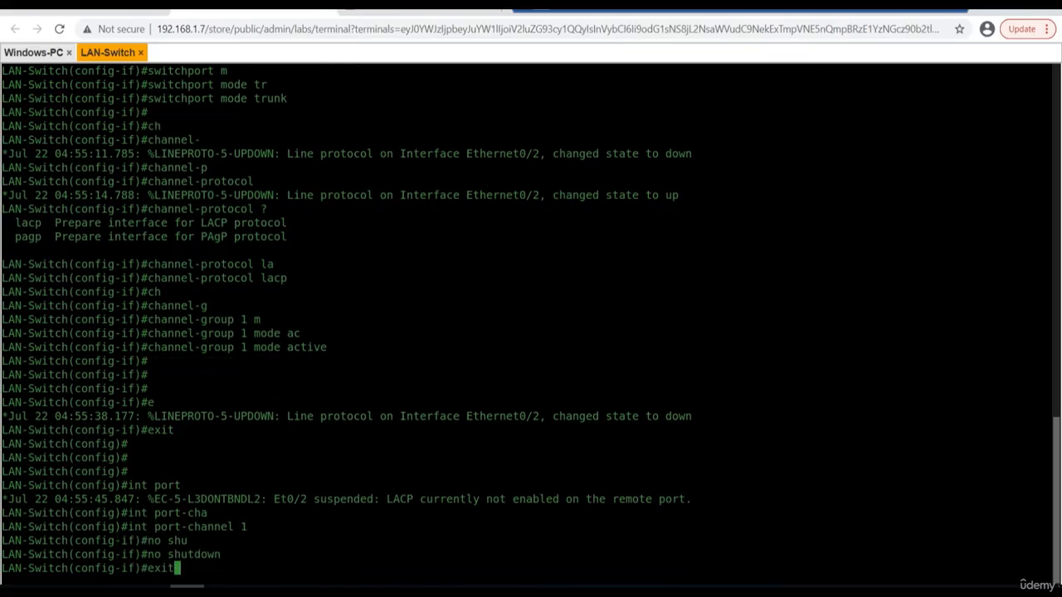
pyautogui.press('Return')
pyautogui.press('Return')
pyautogui.press('Return')
pyautogui.press('Return')
pyautogui.press('Return')
pyautogui.press('Return')
pyautogui.write('exi')
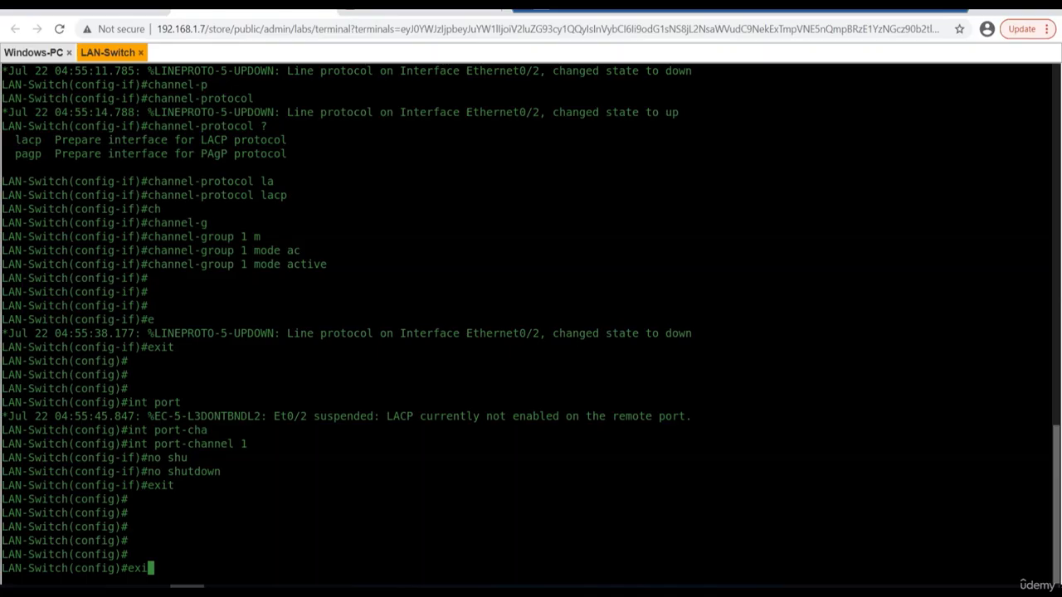
pyautogui.press('Return')
pyautogui.press('Return')
pyautogui.press('Return')
pyautogui.press('Return')
# Display the switch's brief interface status with show ip int b and examine the Port-channel1 row.
pyautogui.write('show ')
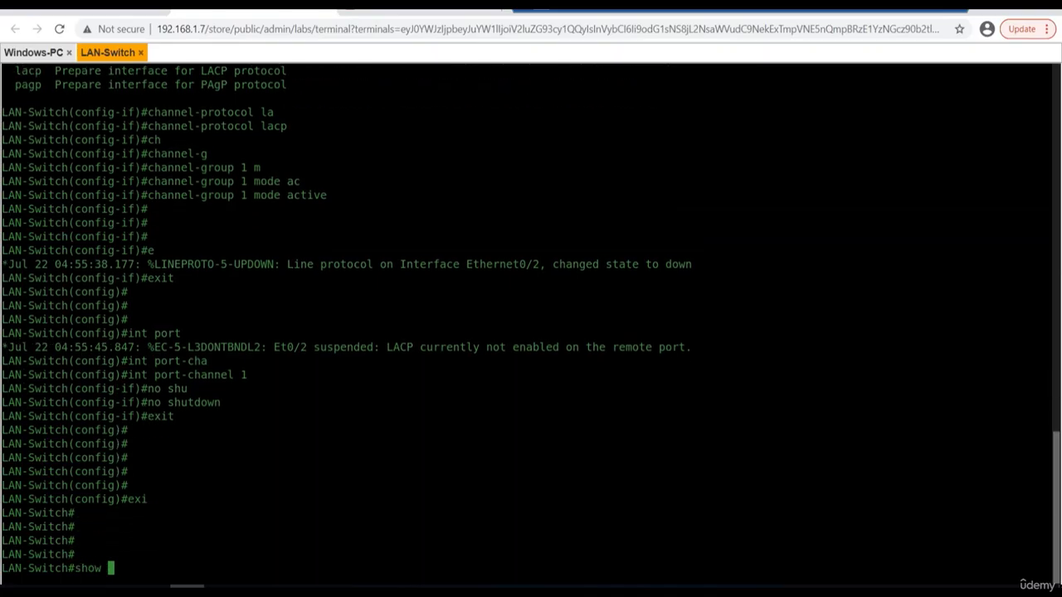
pyautogui.write('ip int b')
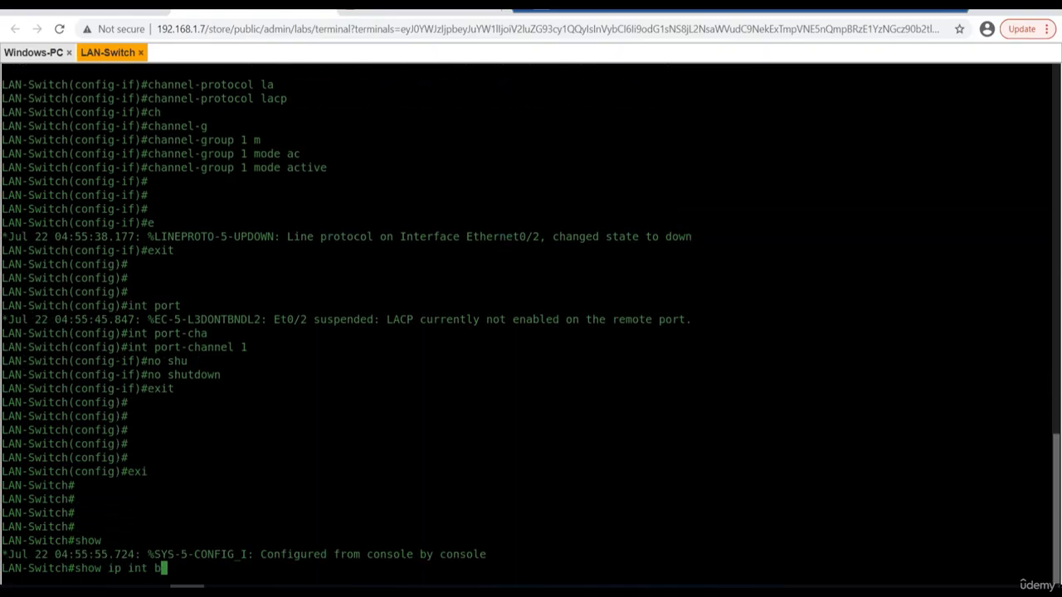
pyautogui.press('Return')
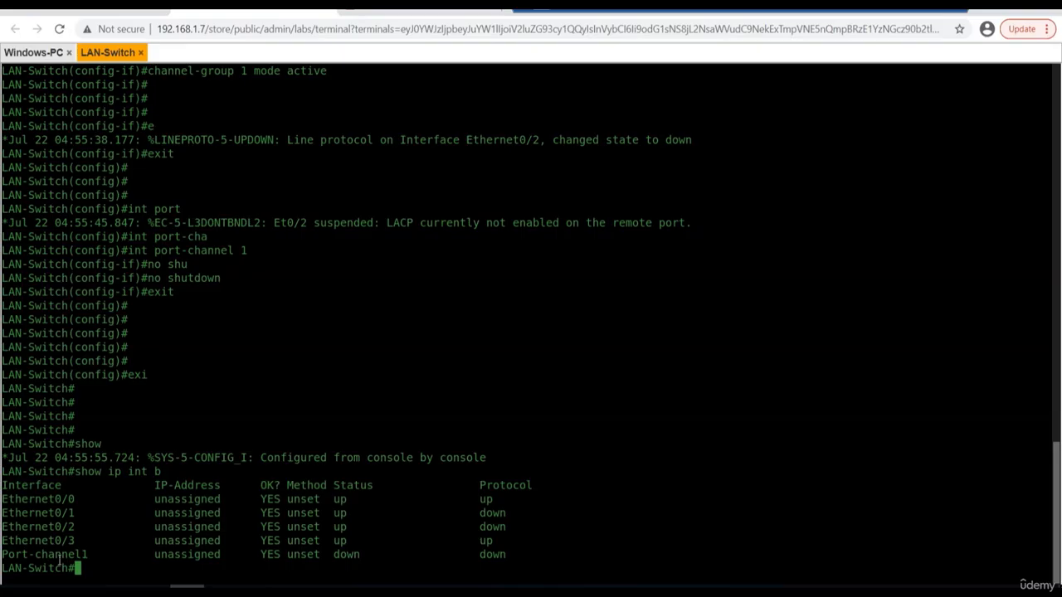
pyautogui.press('Return')
pyautogui.press('Return')
pyautogui.press('Return')
pyautogui.press('Return')
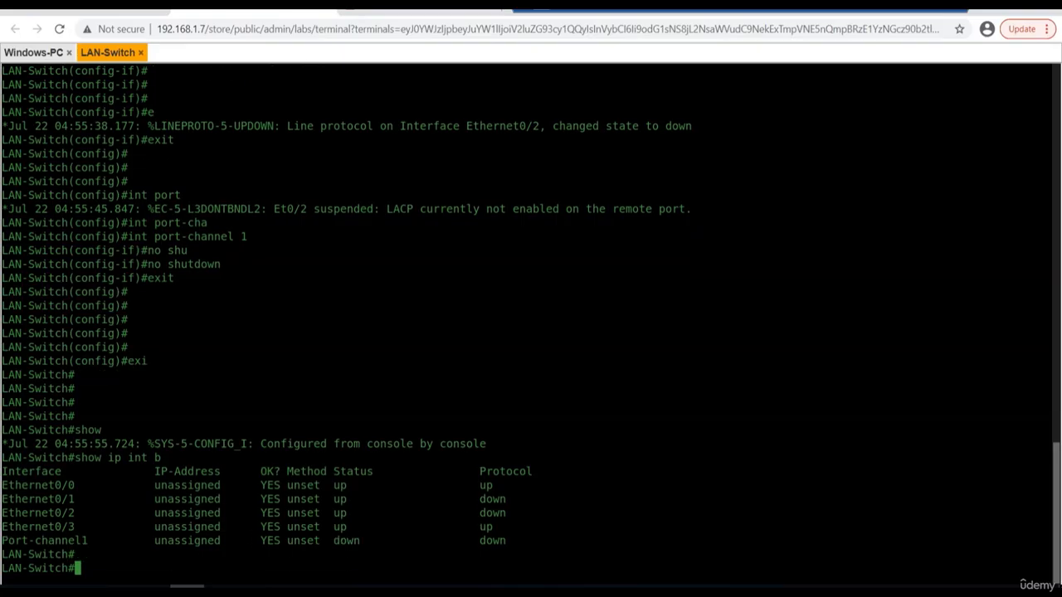
# Try to display the details of EtherChannel group 1 with show etherchannel 1.
pyautogui.write('show ')
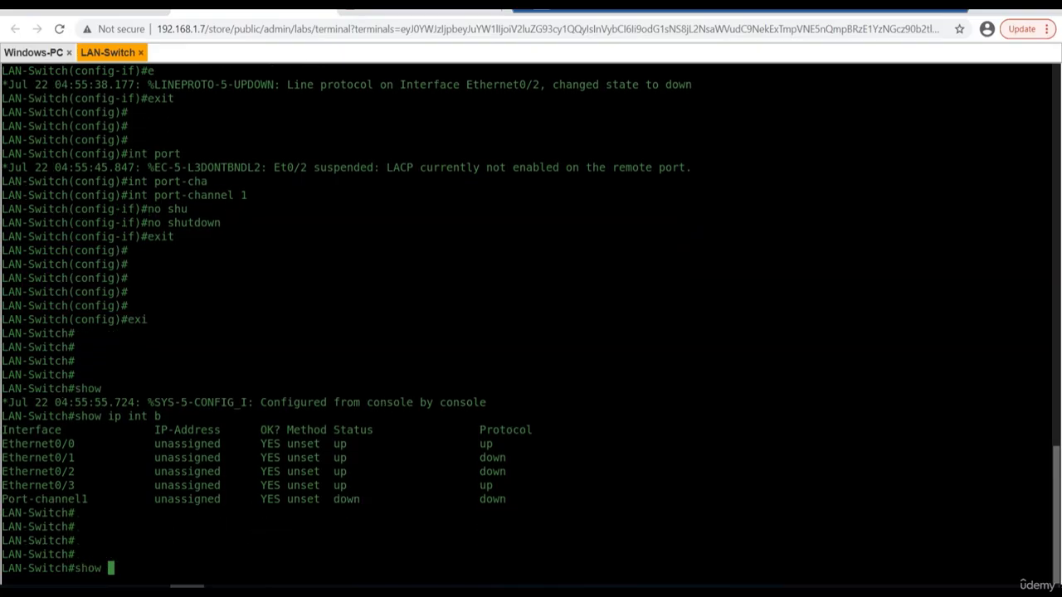
pyautogui.write('eth')
pyautogui.press('Tab')
pyautogui.write('erchan')
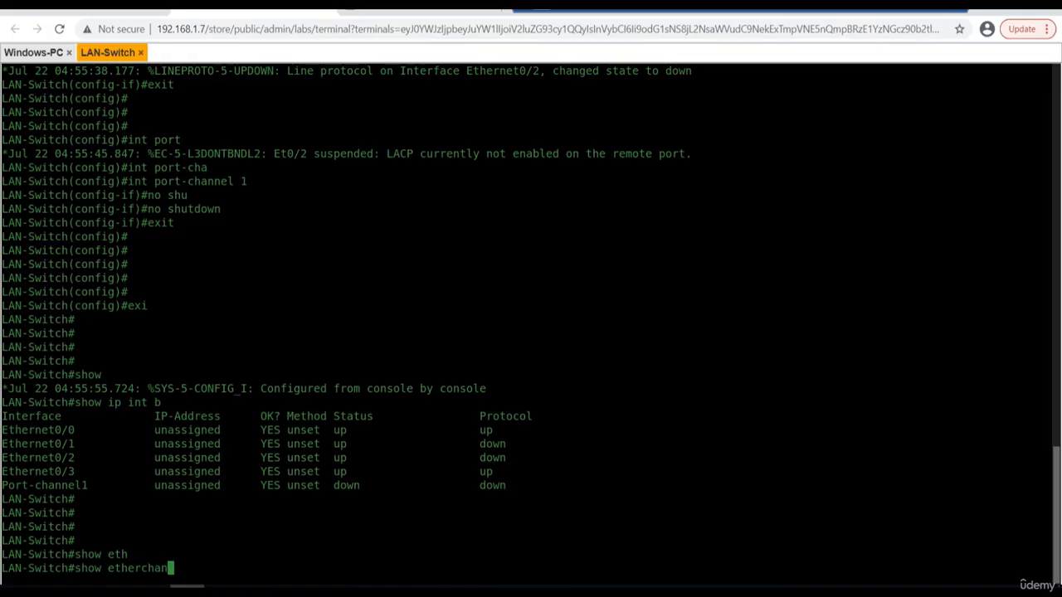
pyautogui.press('Tab')
pyautogui.write('1')
pyautogui.press('Return')
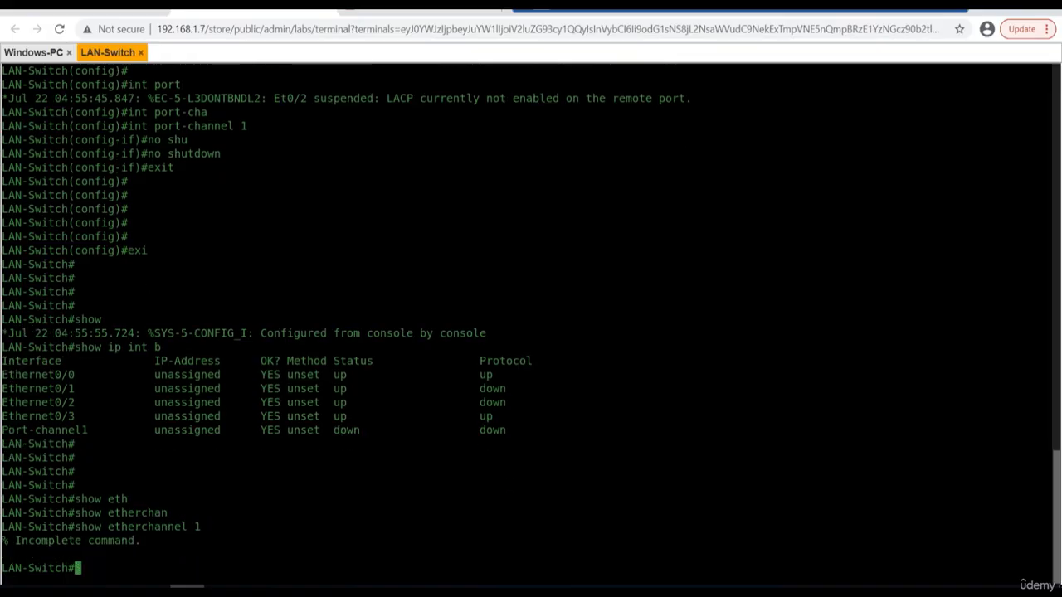
# Run show etherchannel summary and examine the port-channel state and its member ports for group 1.
pyautogui.press('Up')
pyautogui.press('BackSpace')
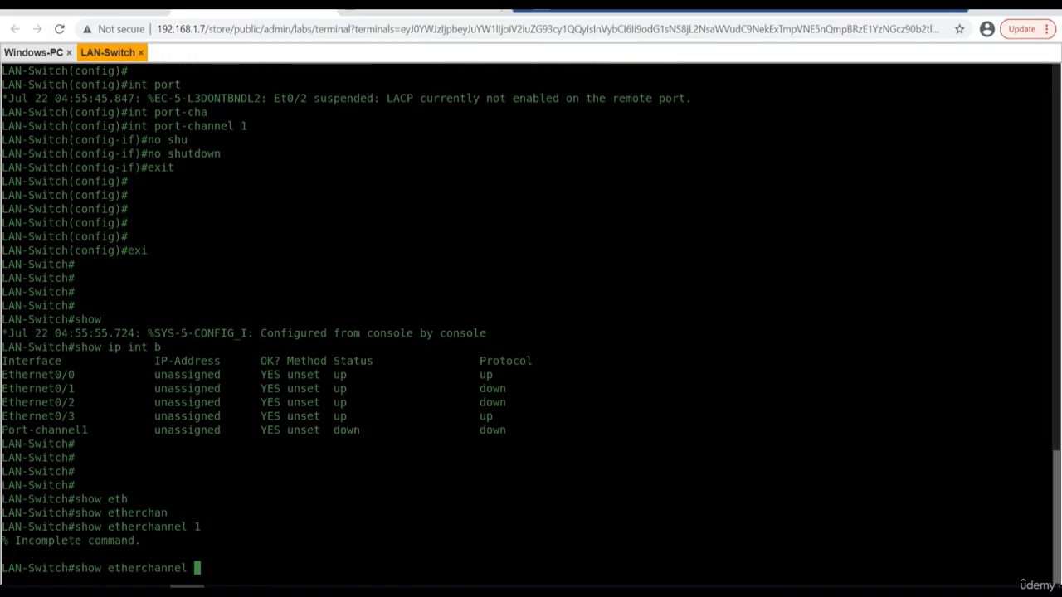
pyautogui.write('su')
pyautogui.press('Tab')
pyautogui.press('Return')
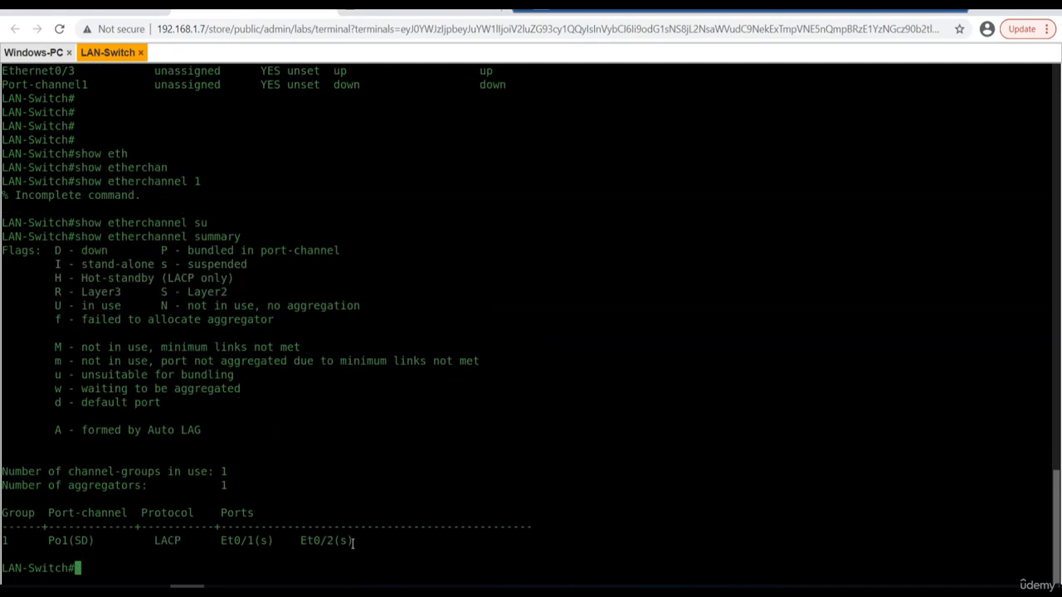
pyautogui.moveTo(80, 540); pyautogui.dragTo(94, 540)
# Switch to the FortiGate web interface and log in as admin with the account password, postponing the setup and dismissing the FortiOS 7.0.0 overview.
pyautogui.click(92, 10)
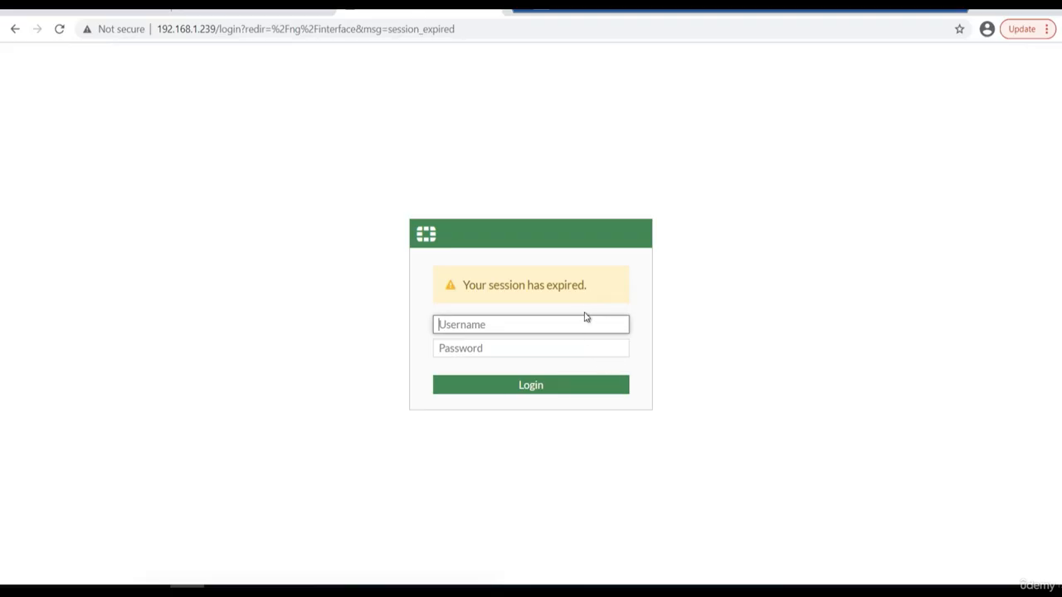
pyautogui.write('admin')
pyautogui.press('Tab')
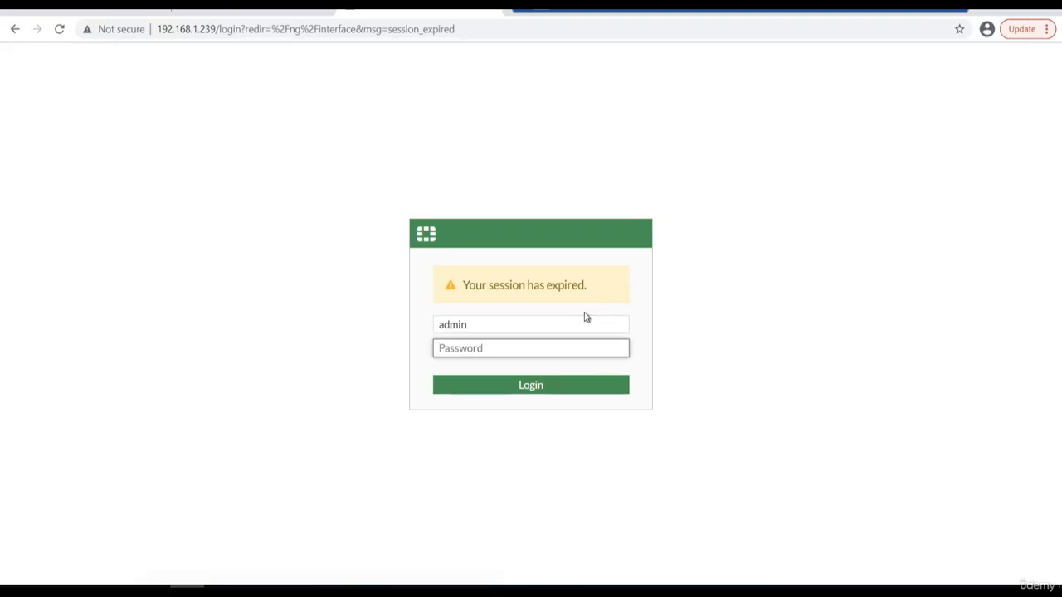
pyautogui.write('********')
pyautogui.press('Return')
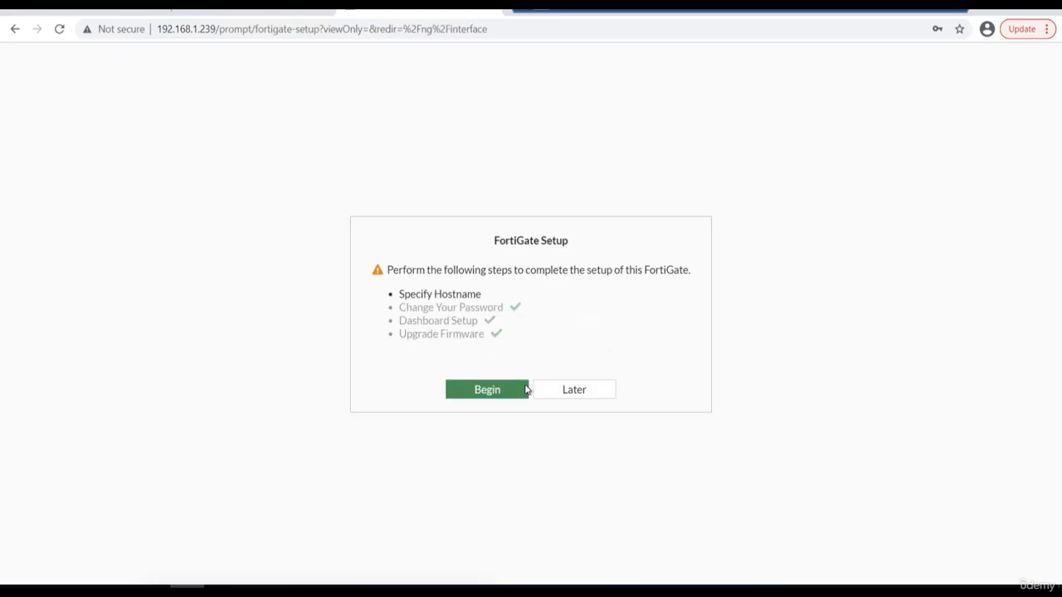
pyautogui.click(602, 390)
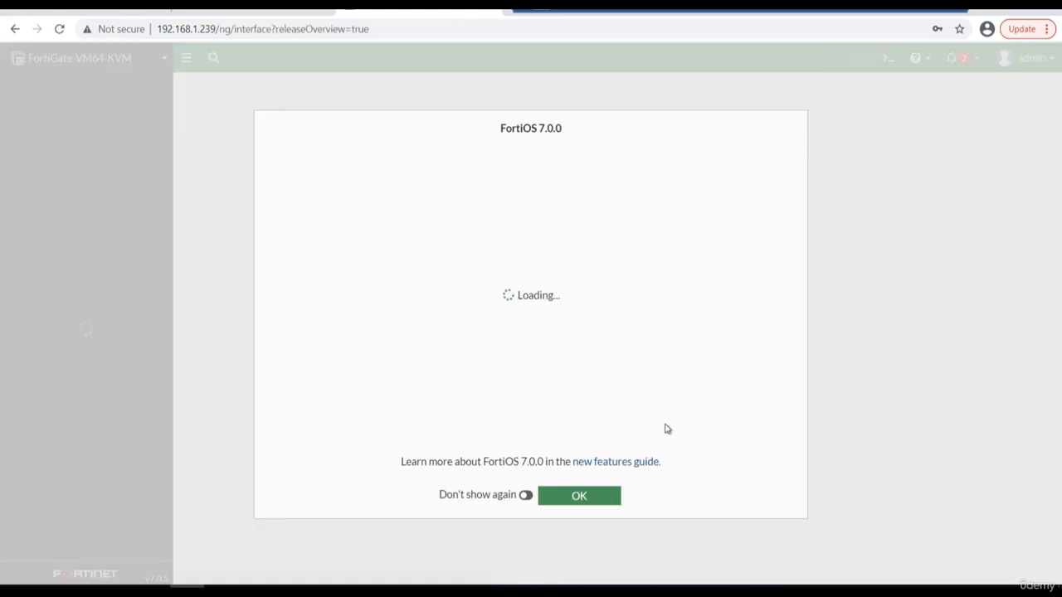
pyautogui.click(602, 500)
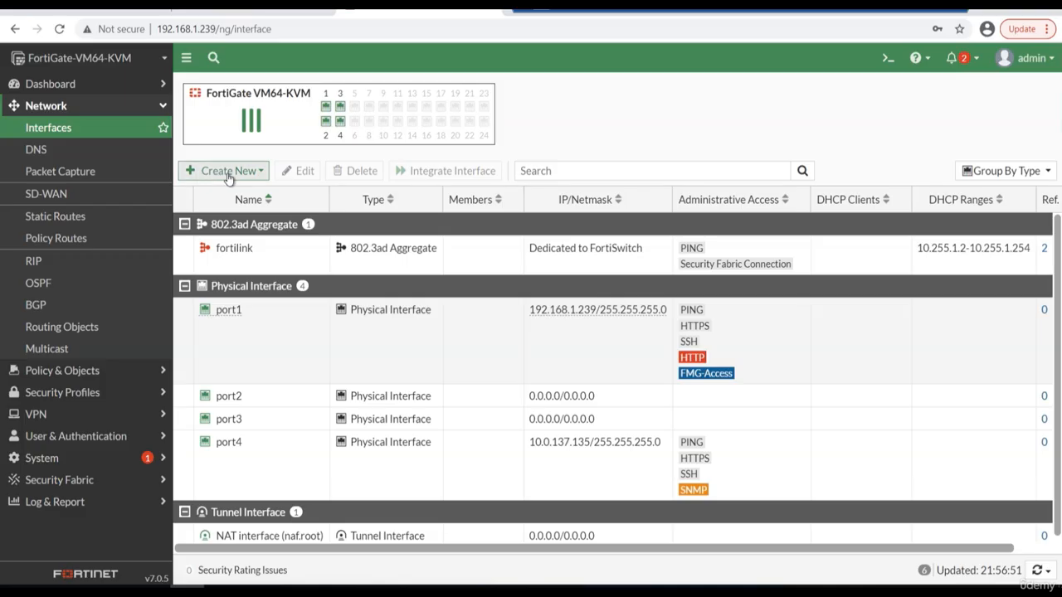
# Start a new FortiGate network interface and set its type to 802.3ad Aggregate.
pyautogui.click(227, 171)
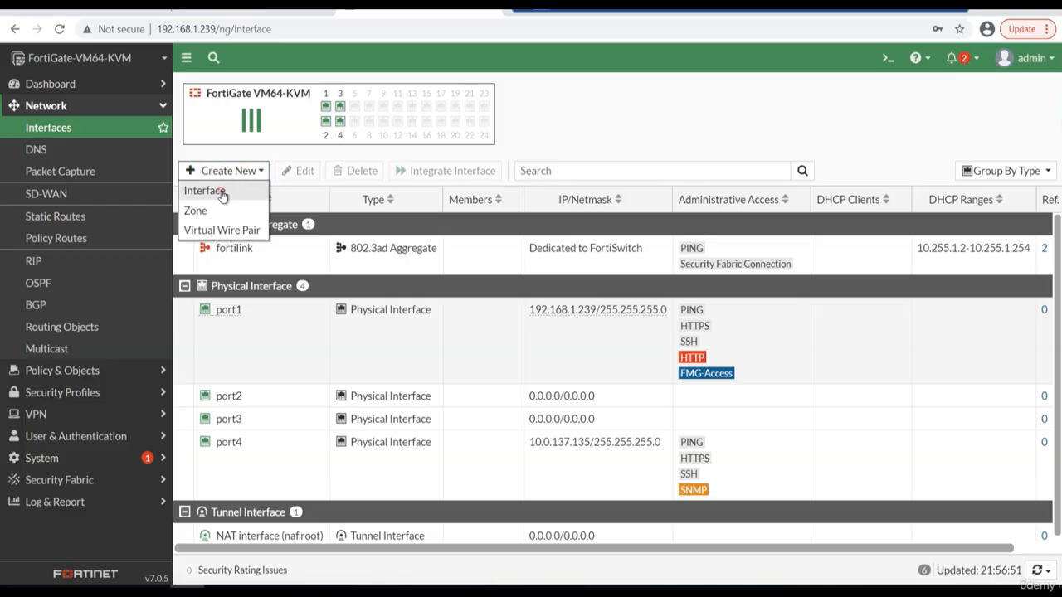
pyautogui.click(222, 193)
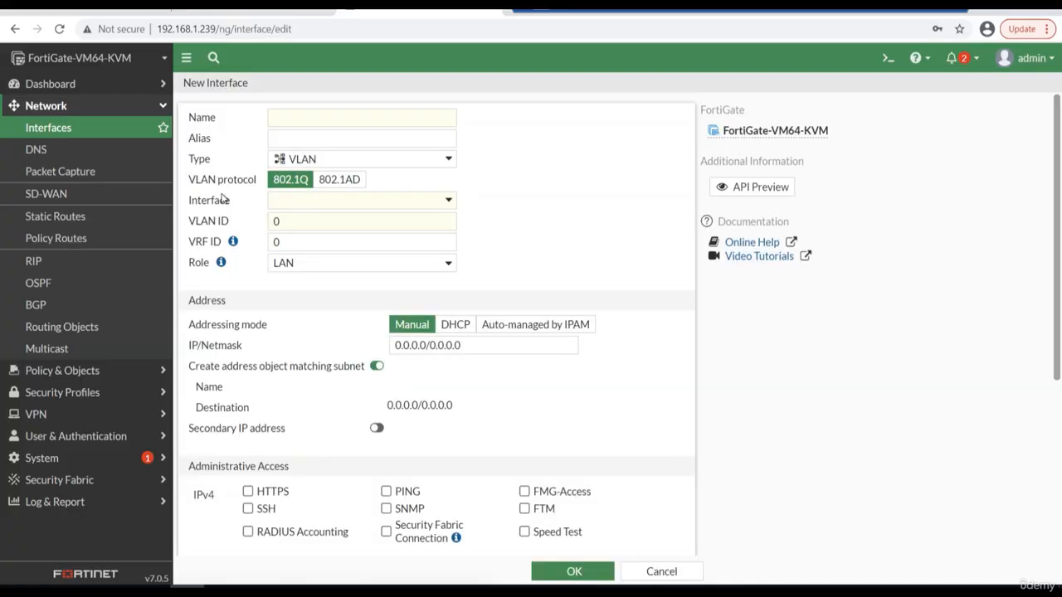
pyautogui.click(383, 158)
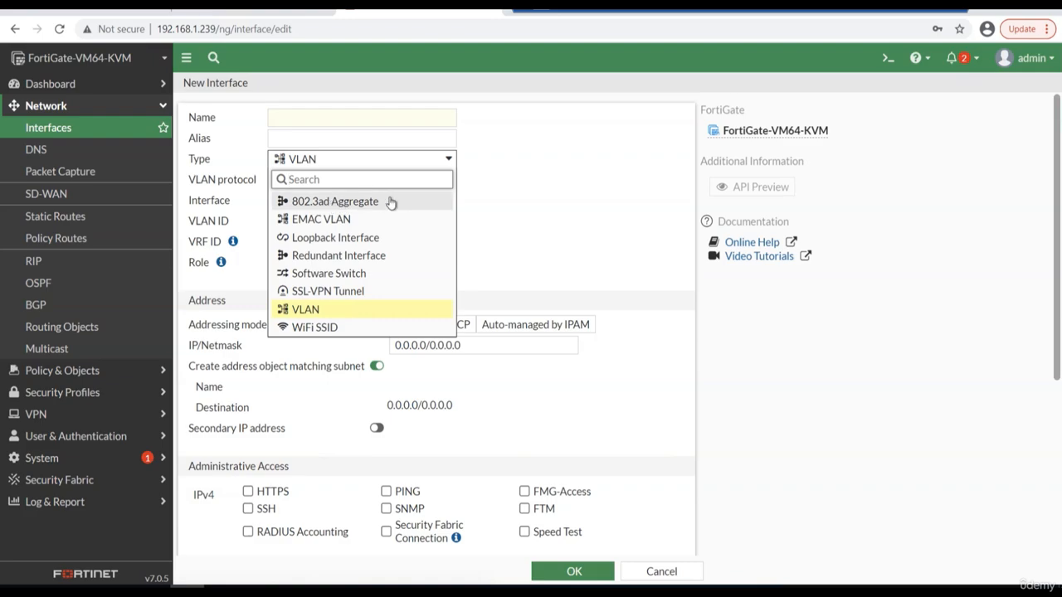
pyautogui.click(350, 206)
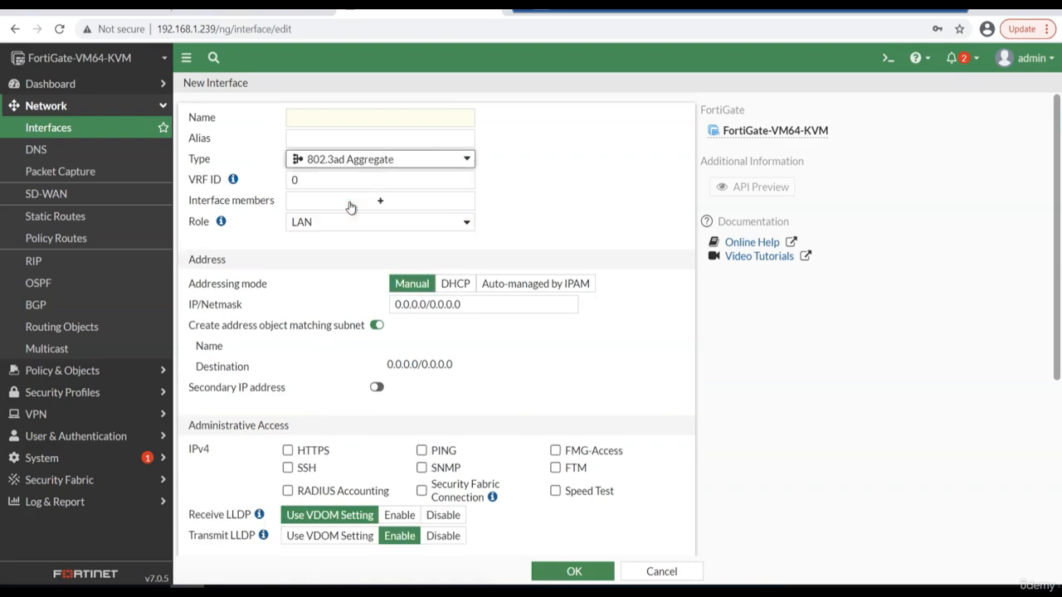
# Name the new aggregate interface AGG-LINK and give it the alias AGG-1.
pyautogui.click(356, 114)
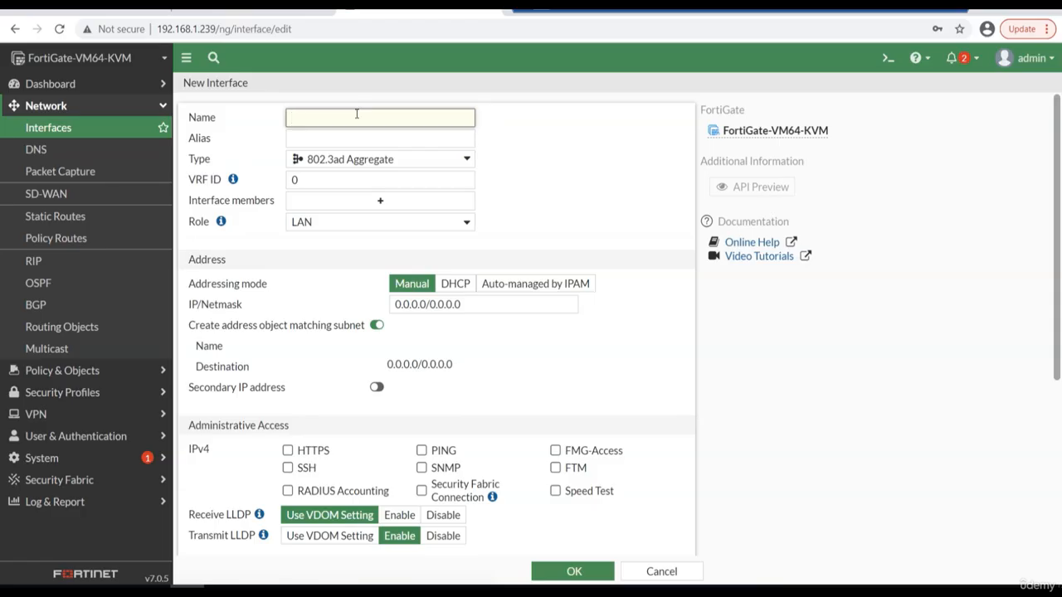
pyautogui.write('AGG')
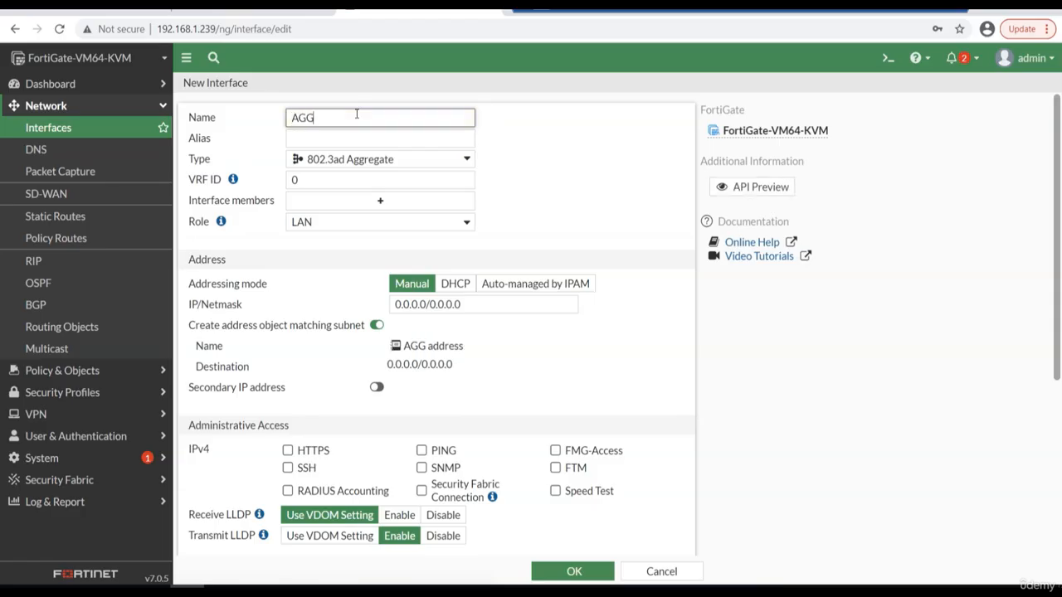
pyautogui.write('-LINK')
pyautogui.press('Tab')
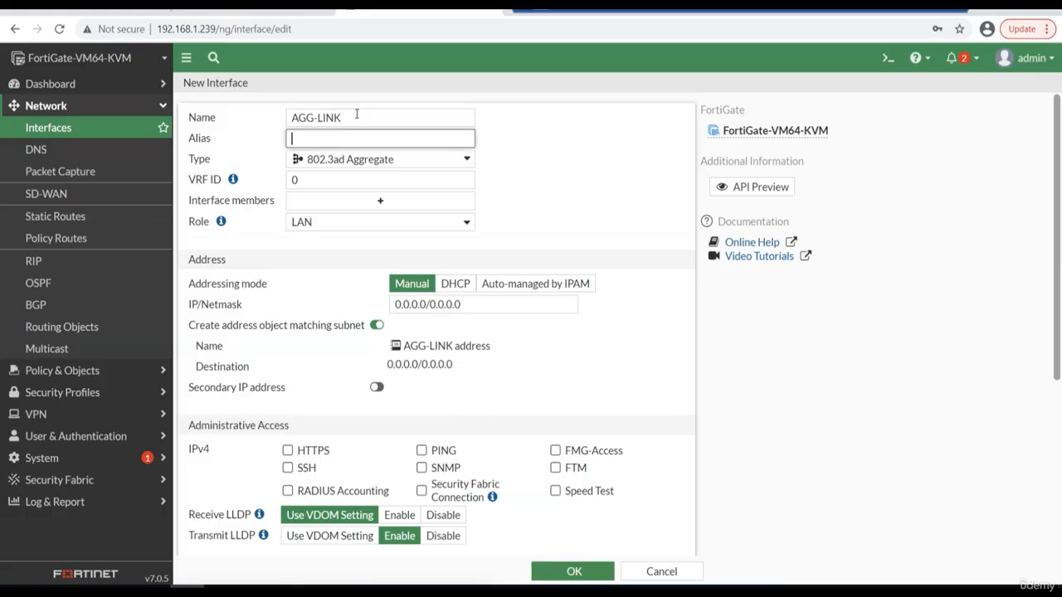
pyautogui.write('AGG-1')
# Add port2 and port3 as interface members of the AGG-LINK aggregate.
pyautogui.click(401, 204)
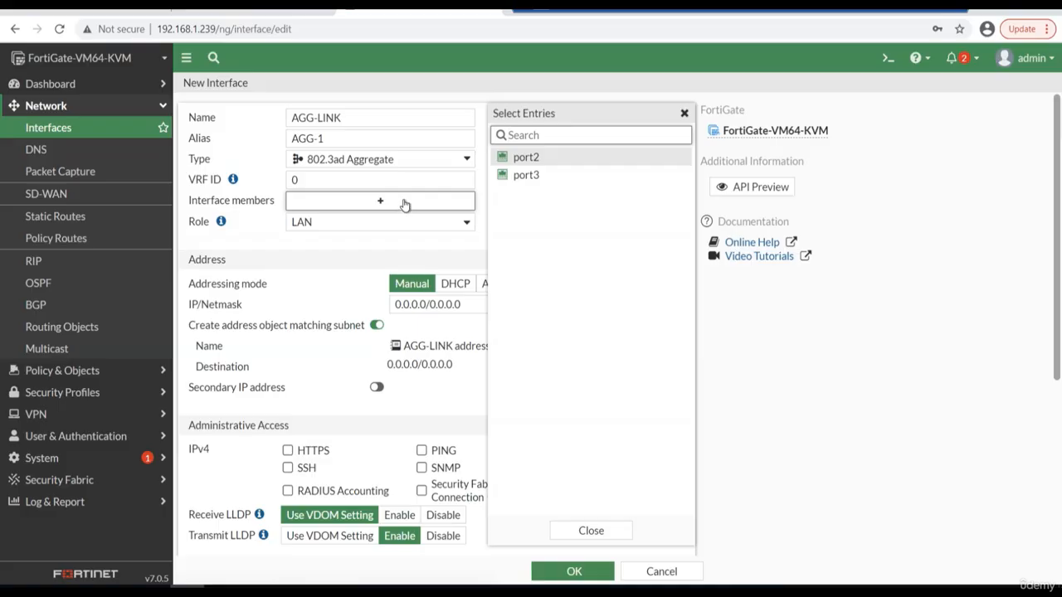
pyautogui.click(526, 157)
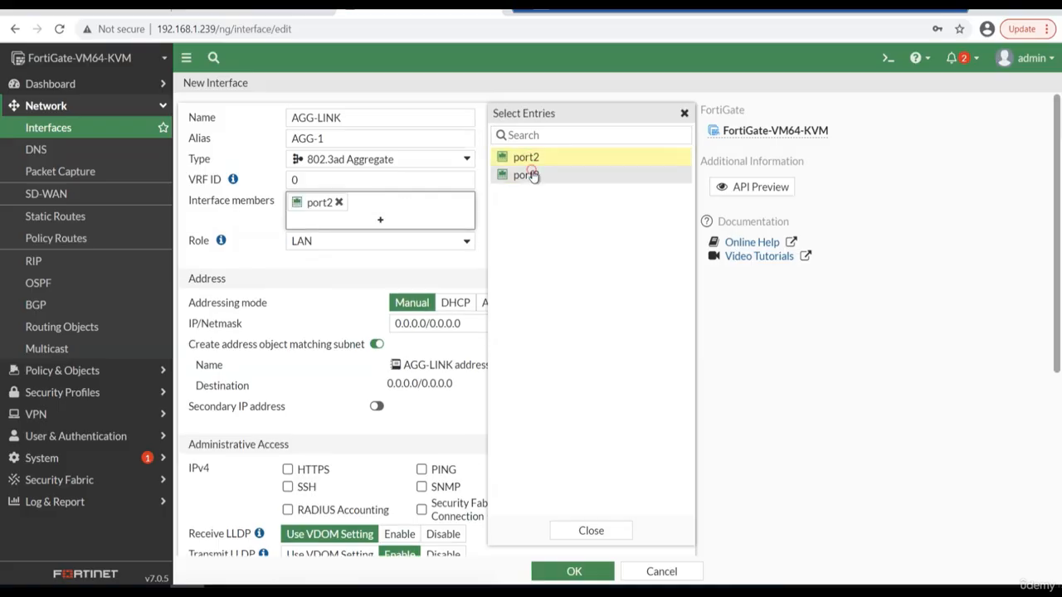
pyautogui.click(526, 175)
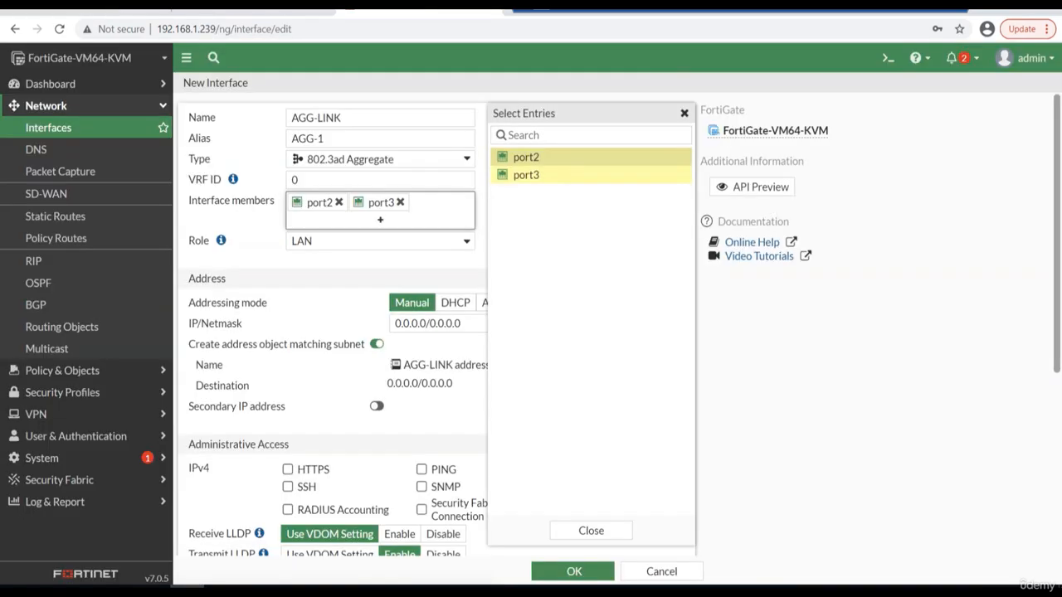
# Set the AGG-LINK interface's manual IP/Netmask to 172.16.10.1/24.
pyautogui.click(241, 258)
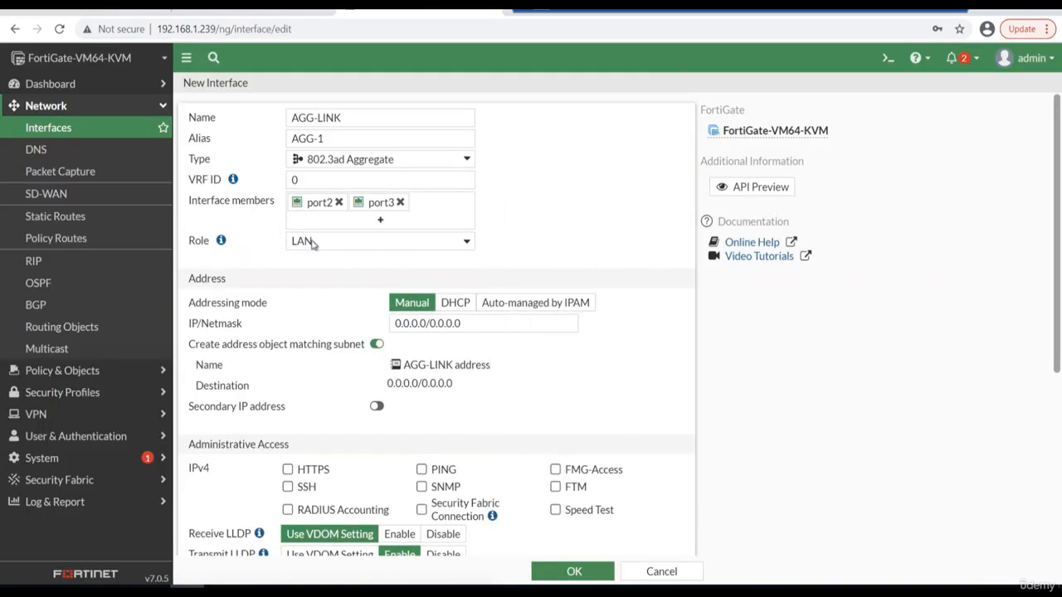
pyautogui.click(478, 323)
pyautogui.write('172.16')
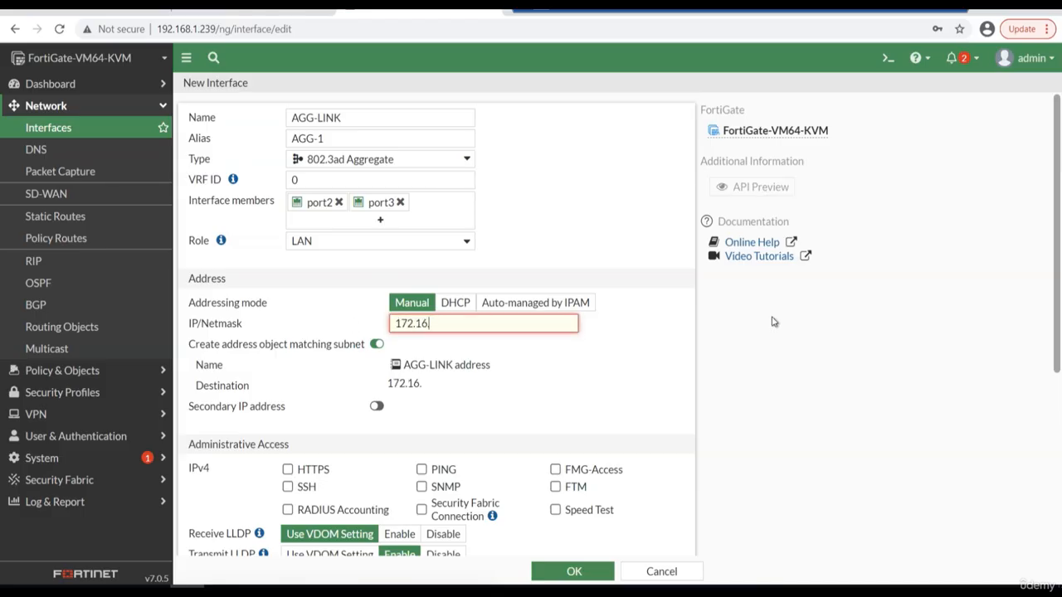
pyautogui.write('.10.1/24')
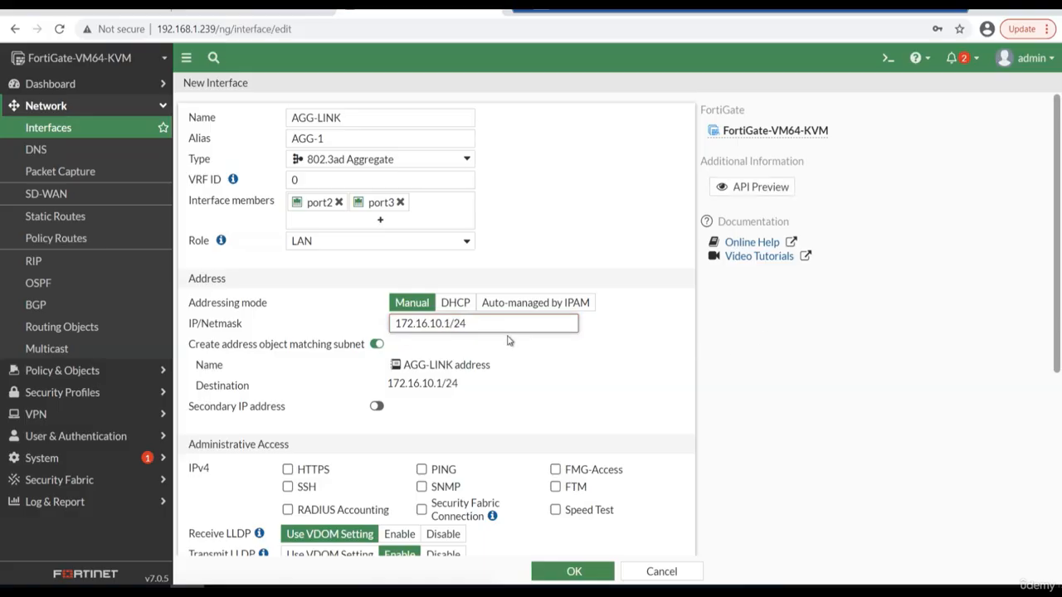
pyautogui.doubleClick(448, 323)
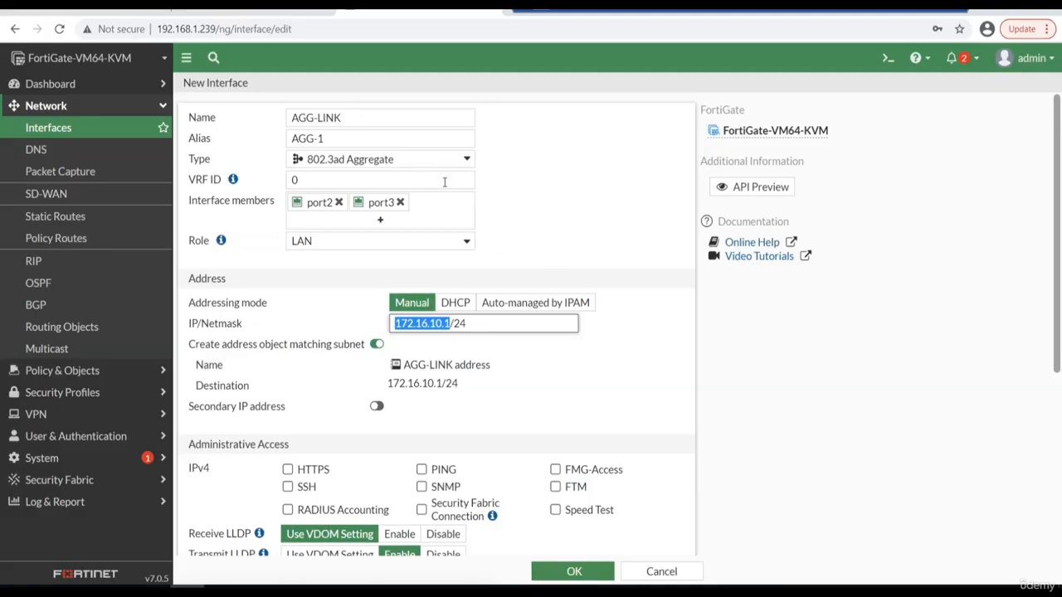
# Allow PING, HTTPS and SNMP administrative access on AGG-LINK and save the new interface.
pyautogui.scroll(-2, 642, 377)
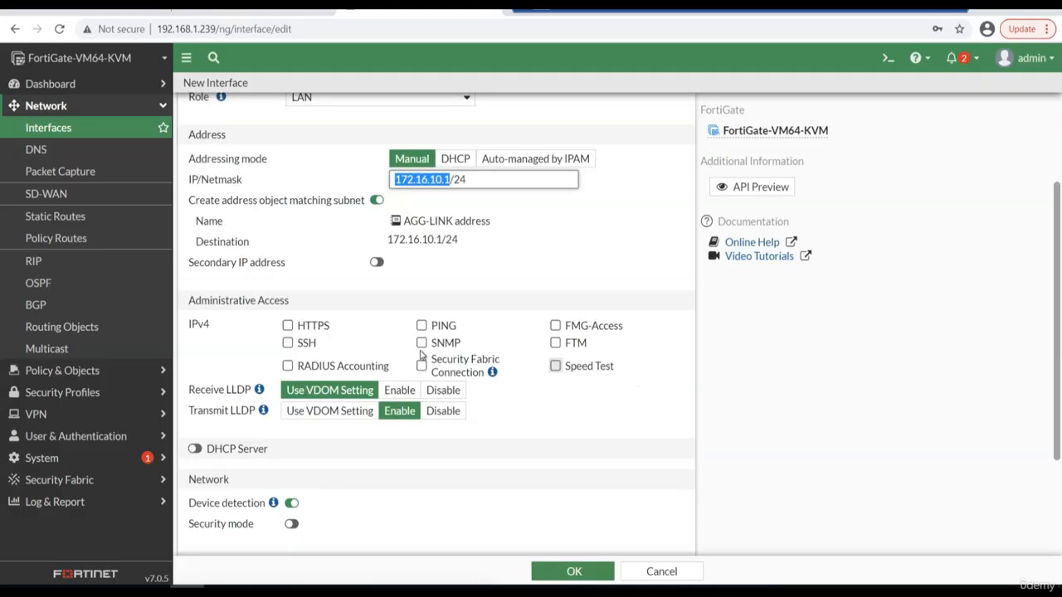
pyautogui.click(422, 325)
pyautogui.click(288, 326)
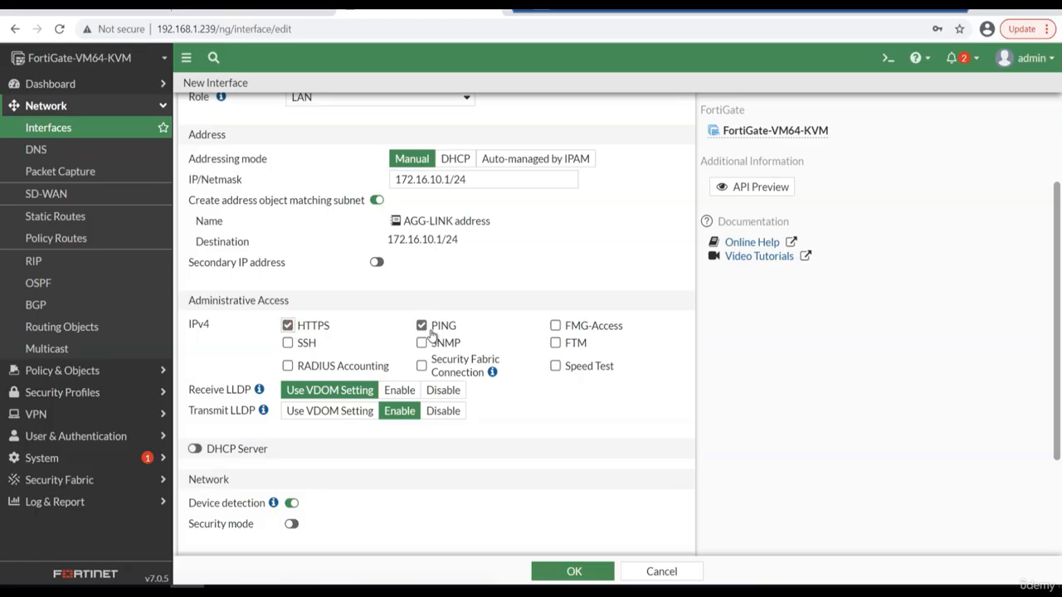
pyautogui.click(422, 343)
pyautogui.click(595, 570)
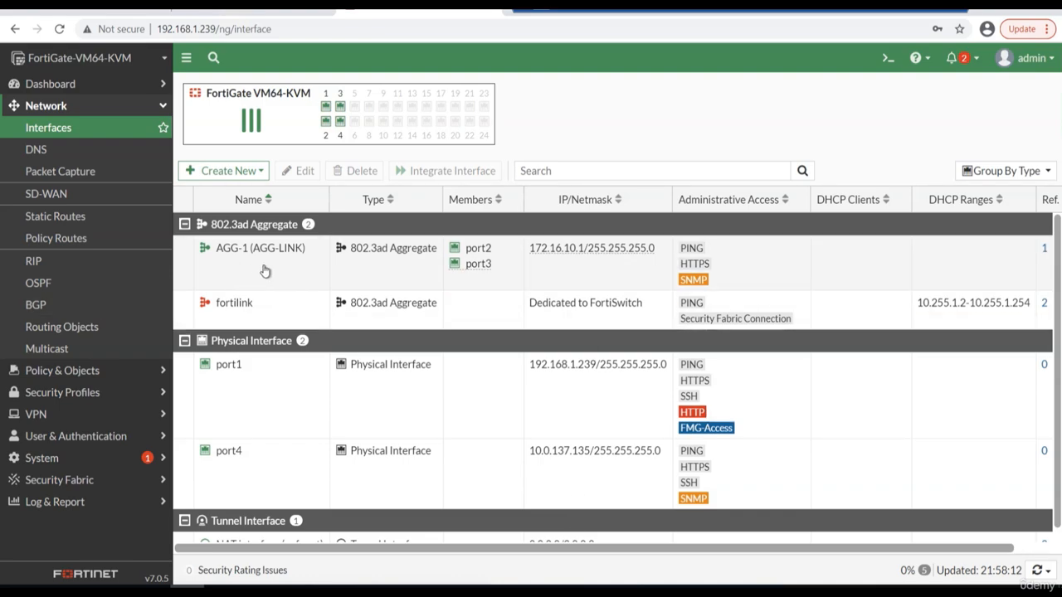
# Switch to the LAN-Switch terminal and review the new link-state log messages and the Po1 flags in the earlier EtherChannel summary.
pyautogui.click(208, 4)
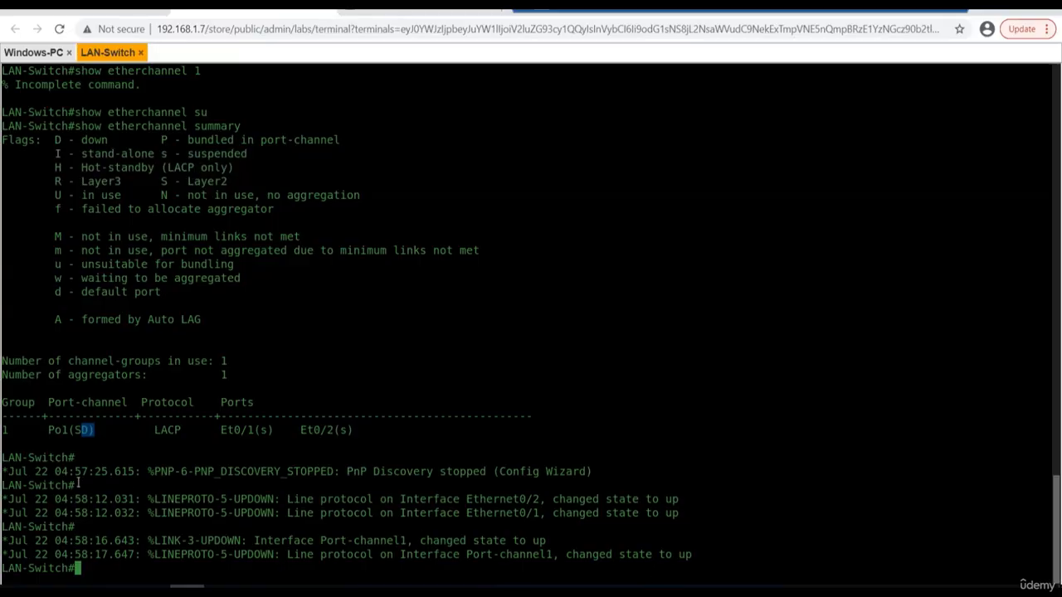
pyautogui.moveTo(5, 471); pyautogui.dragTo(699, 560)
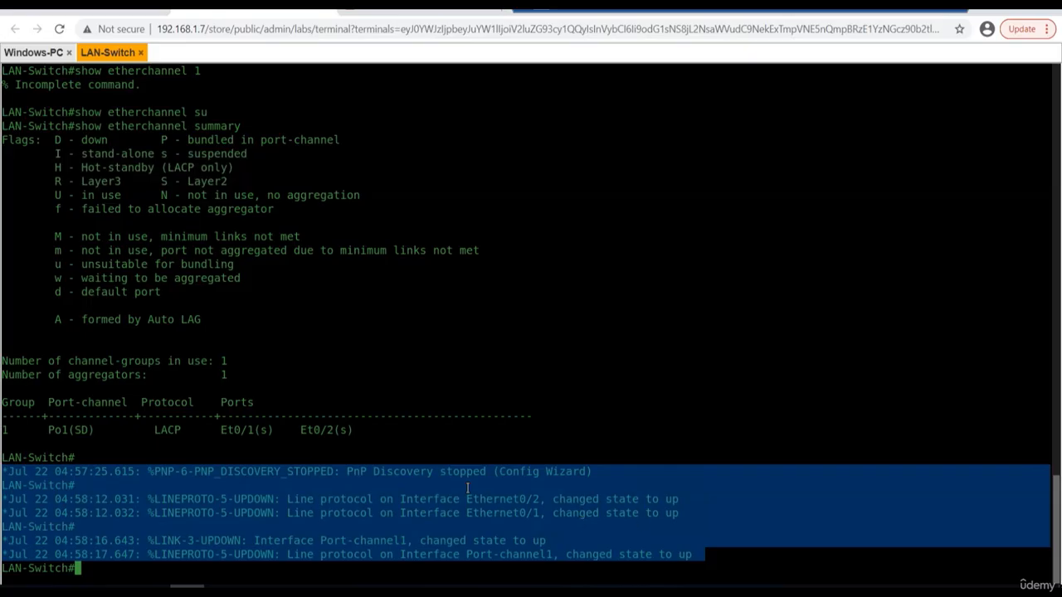
pyautogui.click(85, 430)
pyautogui.moveTo(91, 429); pyautogui.dragTo(76, 430)
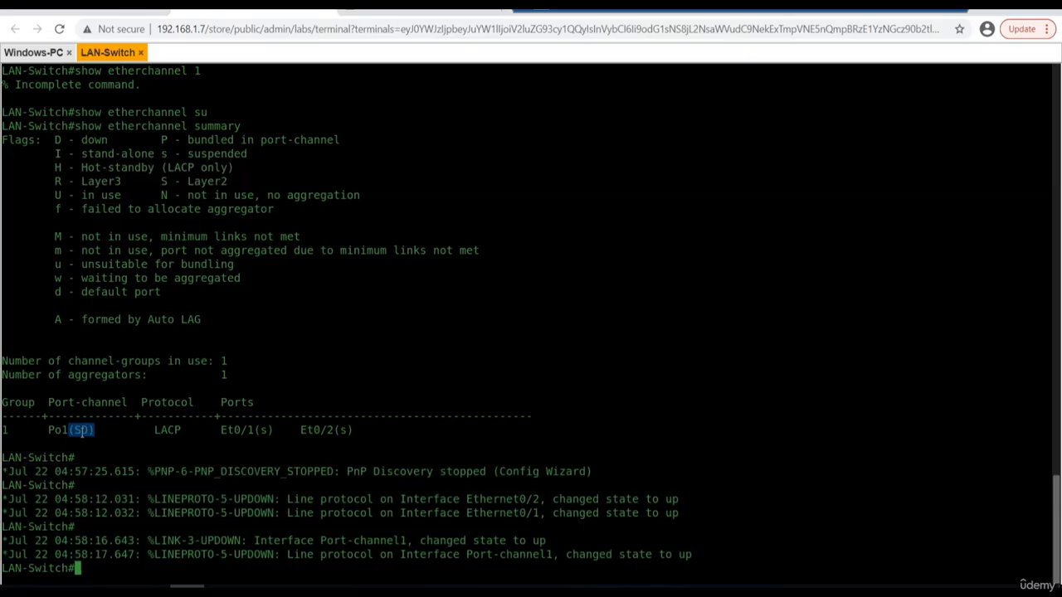
pyautogui.click(115, 139)
# Rerun show etherchannel summary on LAN-Switch and compare the port-channel 1 flags with the legend.
pyautogui.press('Return')
pyautogui.press('Return')
pyautogui.press('Return')
pyautogui.press('Return')
pyautogui.press('Return')
pyautogui.press('Return')
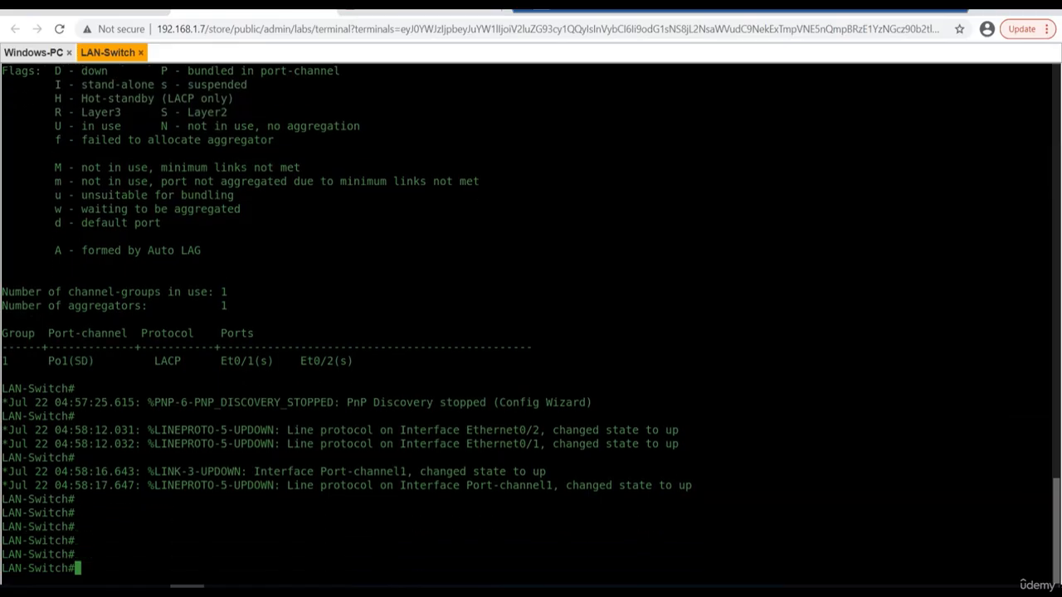
pyautogui.press('Up')
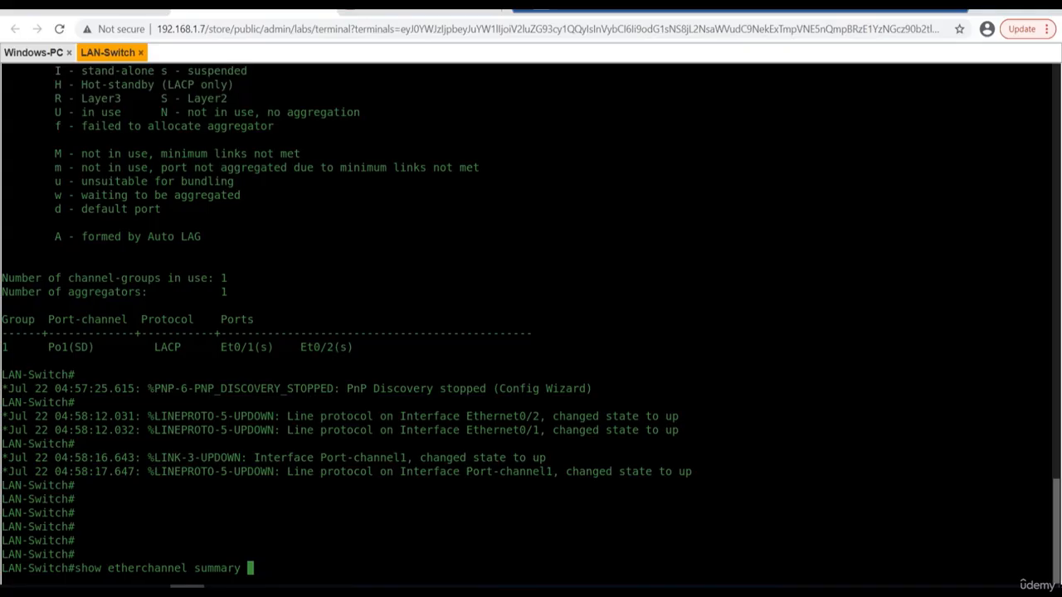
pyautogui.press('Return')
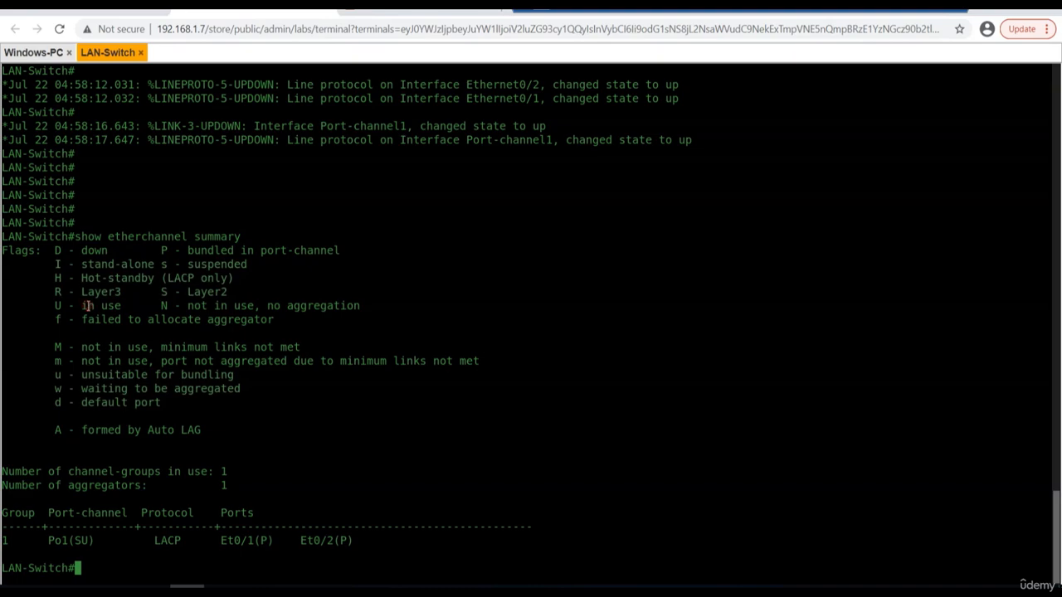
pyautogui.moveTo(124, 307); pyautogui.dragTo(49, 307)
pyautogui.click(587, 496)
# Check the lab topology, switch to the Windows-PC terminal and ping the FortiGate gateway 172.16.10.1.
pyautogui.click(124, 13)
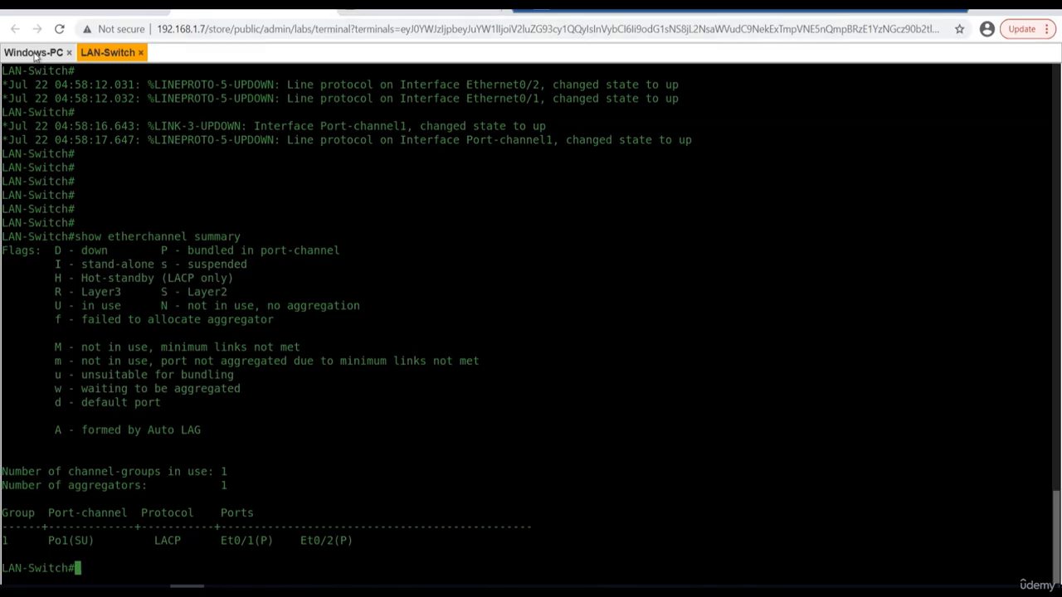
pyautogui.click(34, 53)
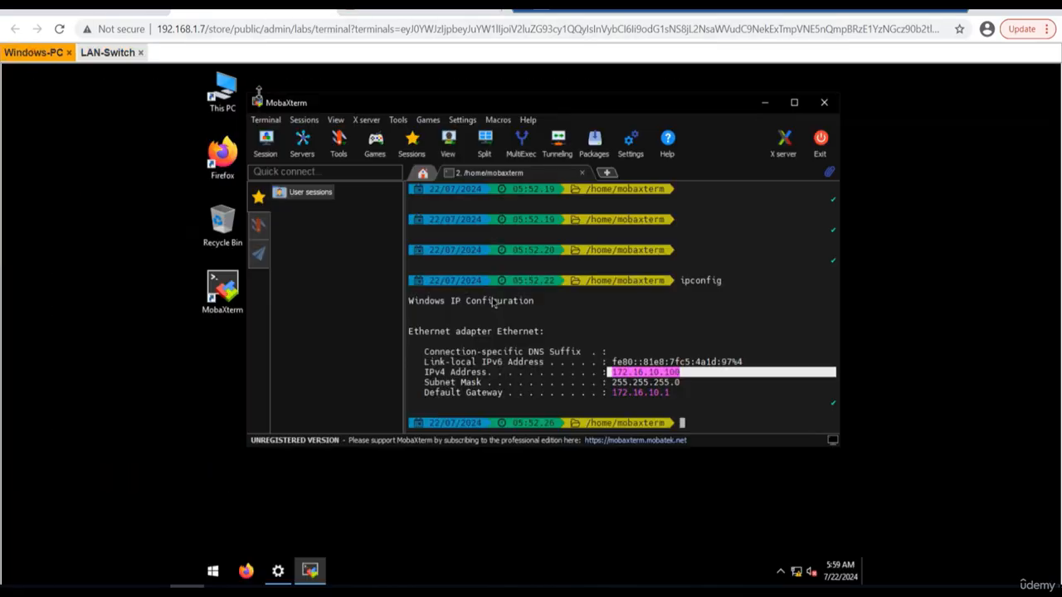
pyautogui.doubleClick(746, 341)
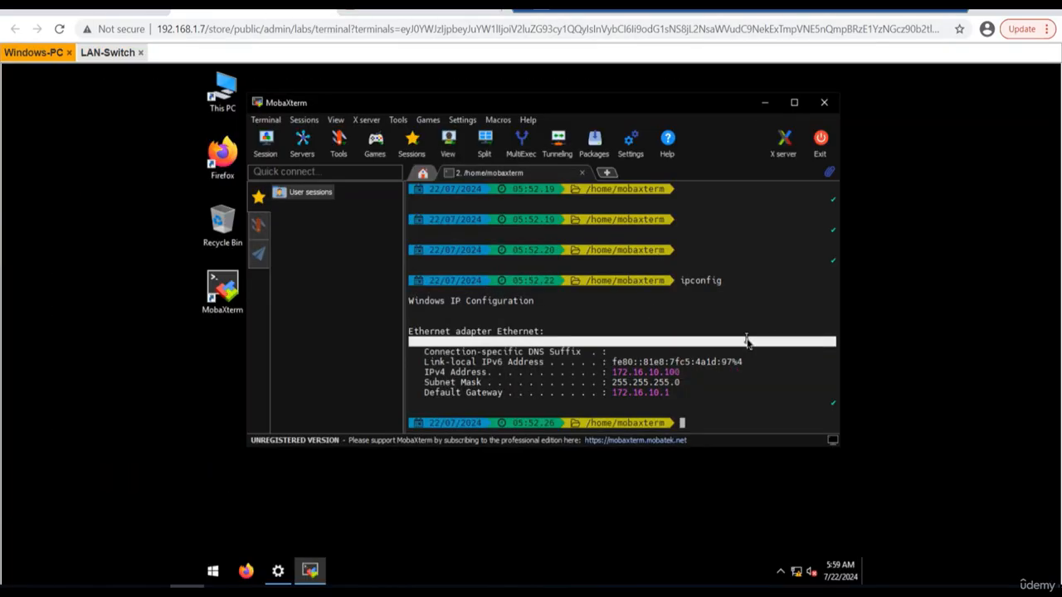
pyautogui.press('Return')
pyautogui.press('Return')
pyautogui.press('Return')
pyautogui.press('Return')
pyautogui.write('ping ')
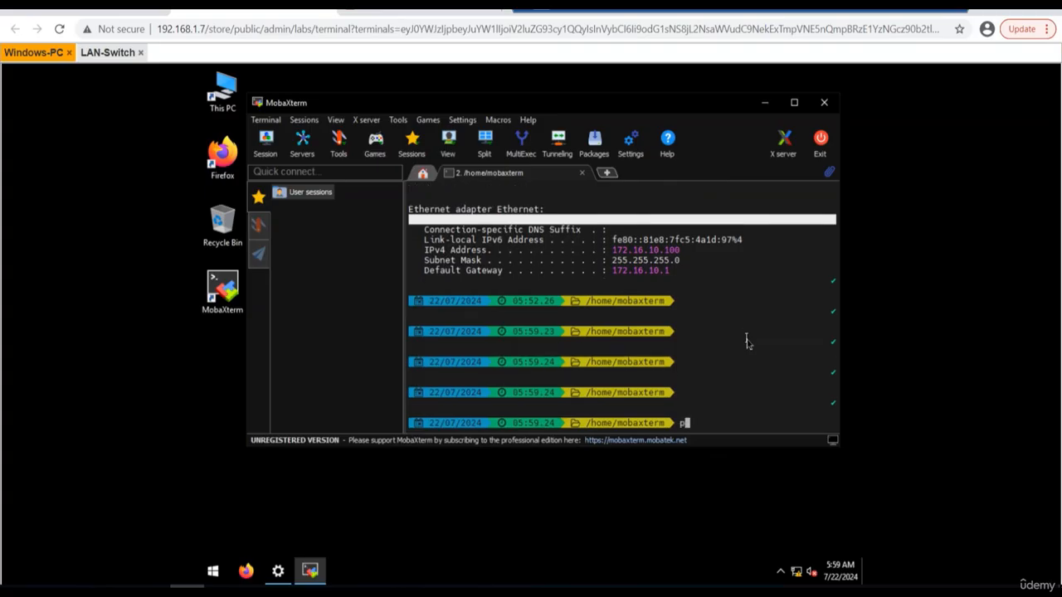
pyautogui.write('10.')
pyautogui.press('BackSpace')
pyautogui.press('BackSpace')
pyautogui.write('72.16')
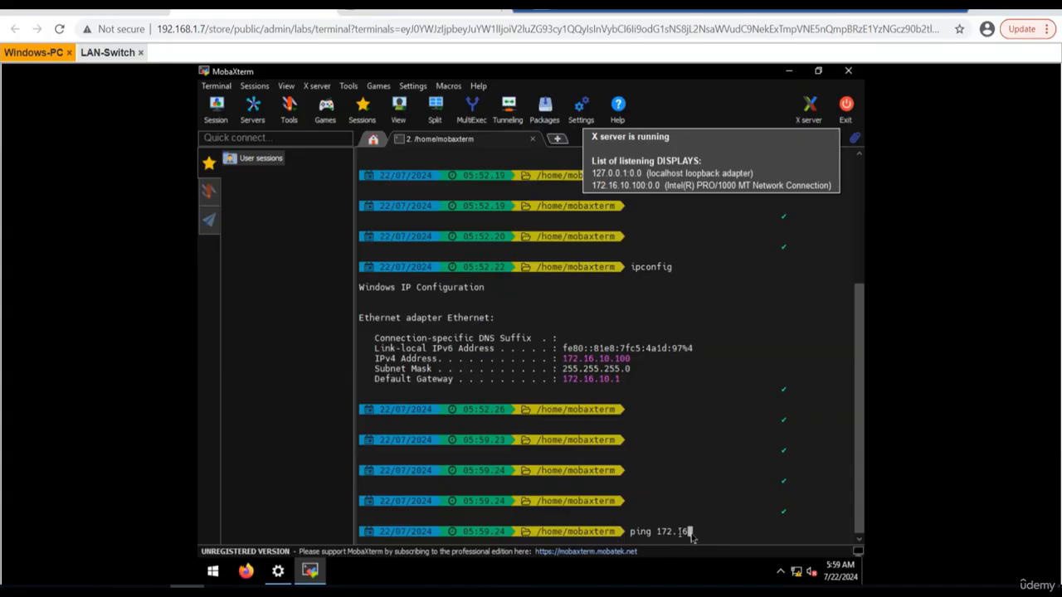
pyautogui.click(713, 529)
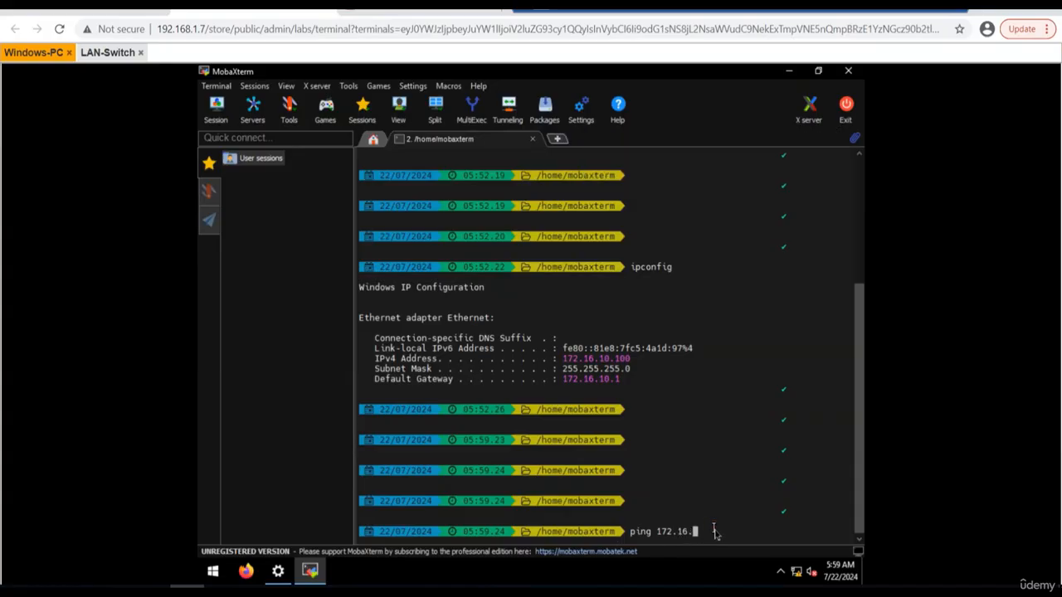
pyautogui.write('10.1')
pyautogui.press('Return')
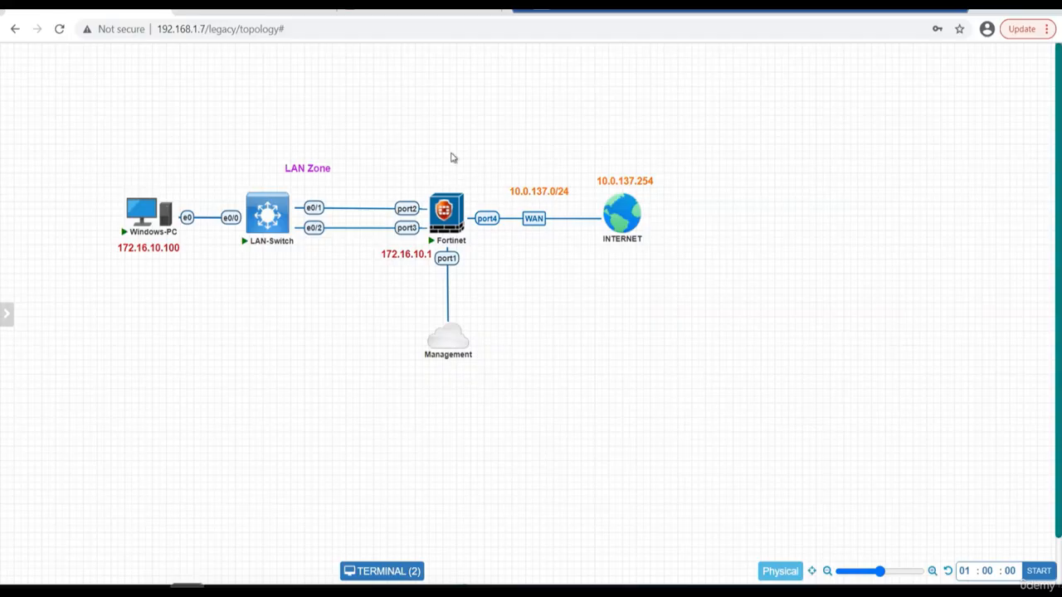
# Review the DHCP-assigned address of FortiGate's port4 WAN interface against the topology, closing its settings without changes.
pyautogui.click(383, 12)
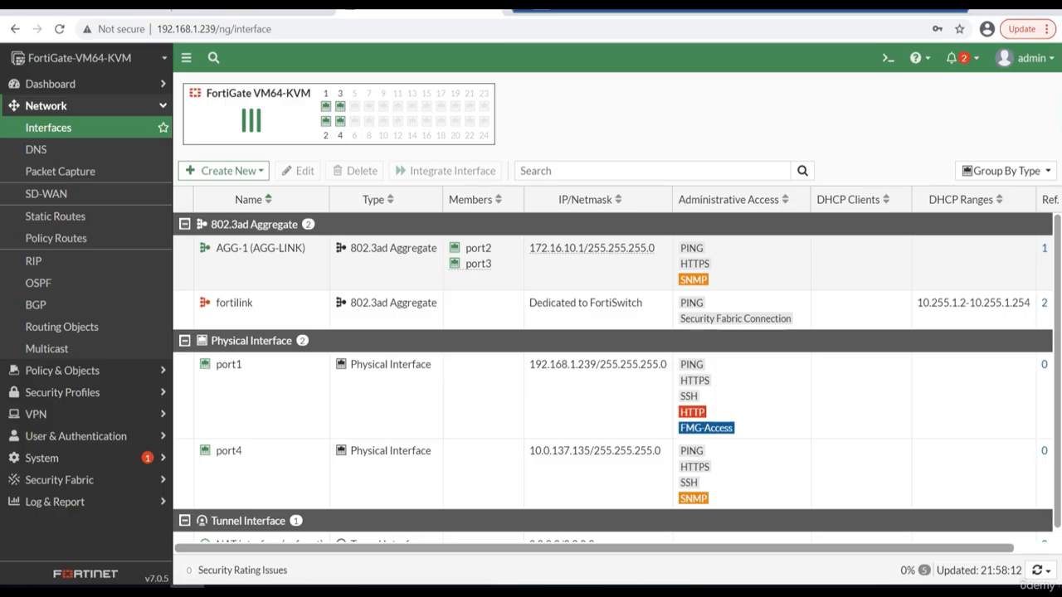
pyautogui.scroll(-1, 328, 446)
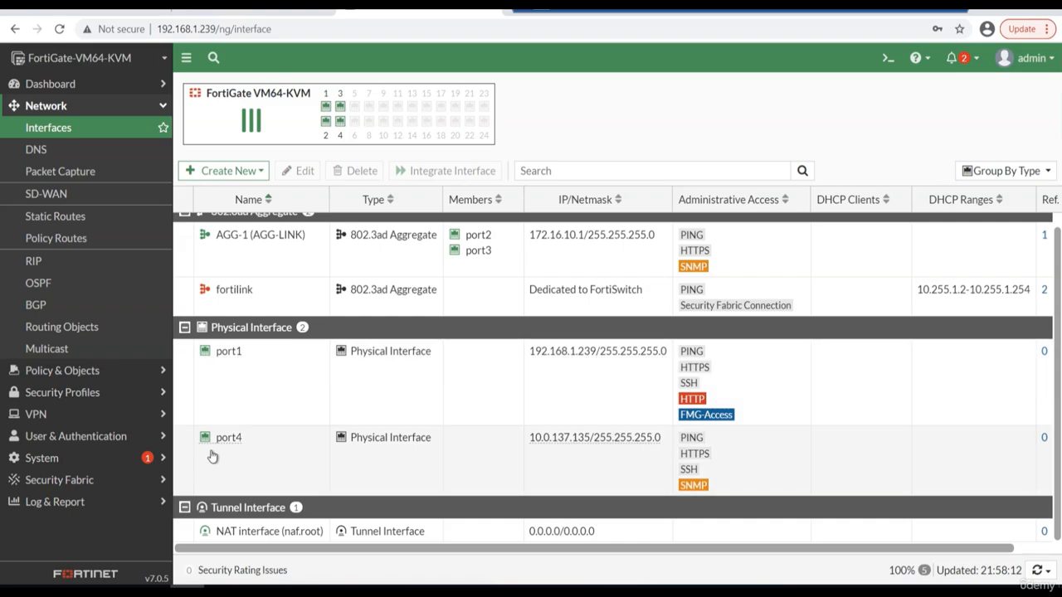
pyautogui.doubleClick(279, 457)
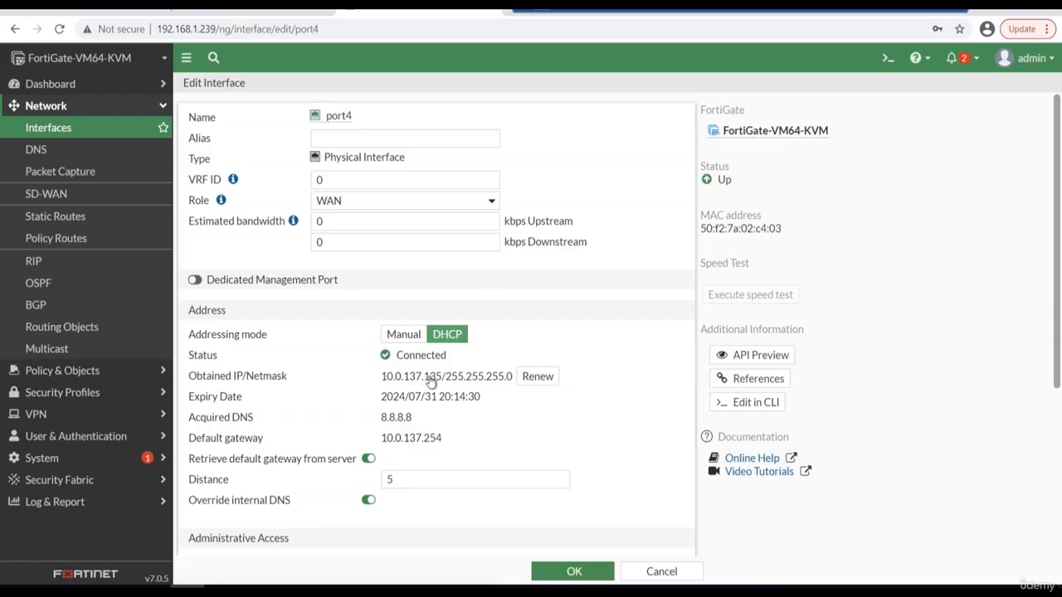
pyautogui.moveTo(382, 377); pyautogui.dragTo(443, 377)
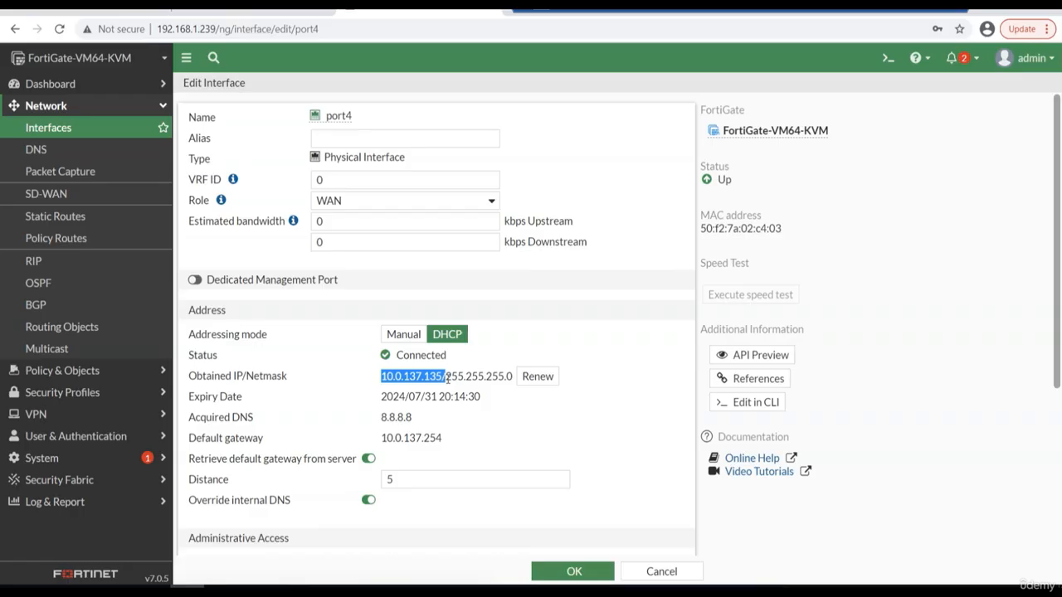
pyautogui.click(122, 11)
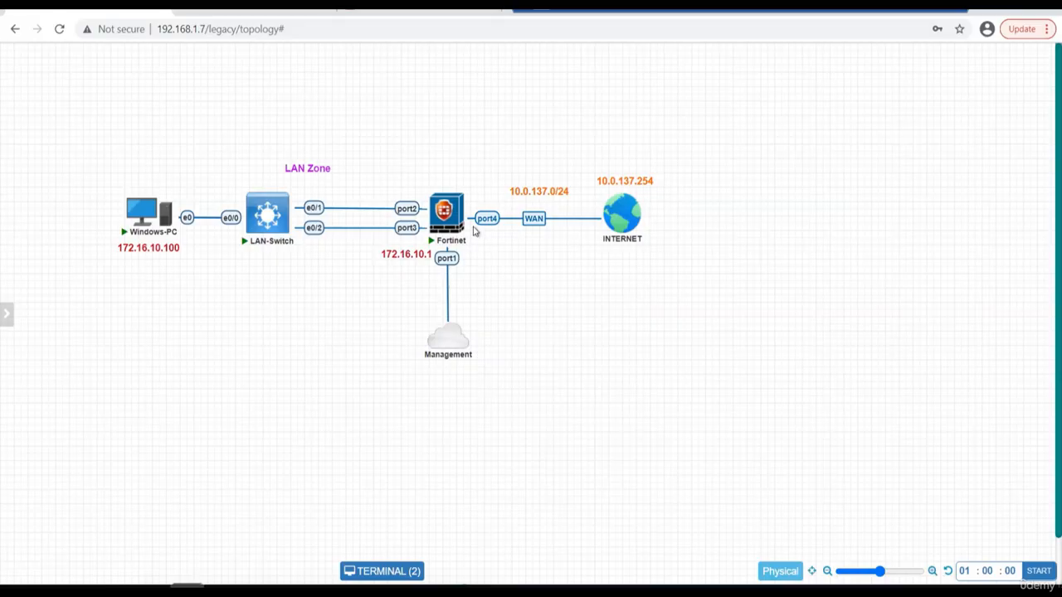
pyautogui.click(438, 11)
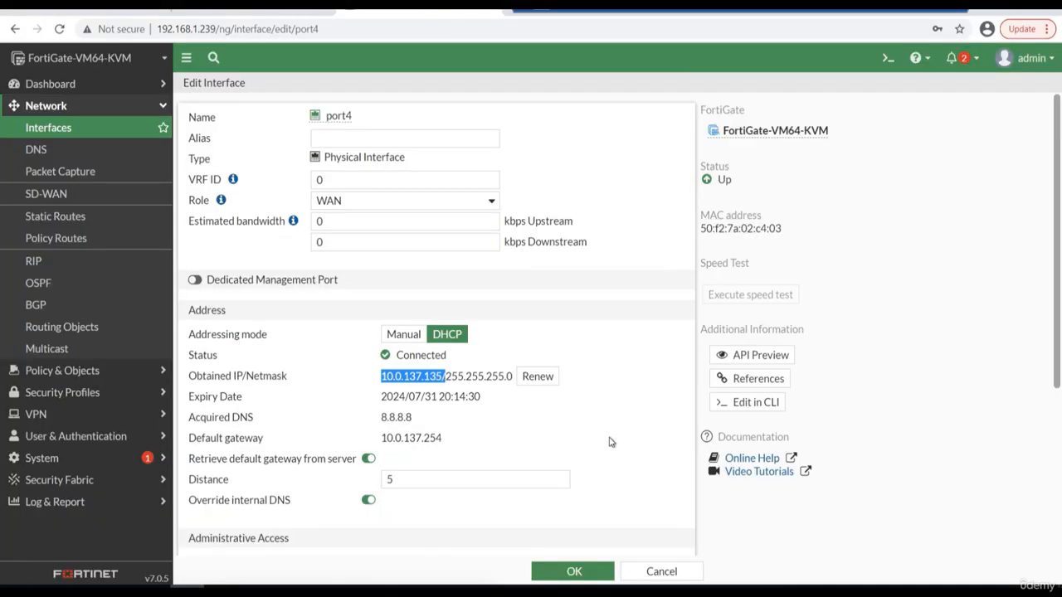
pyautogui.click(593, 573)
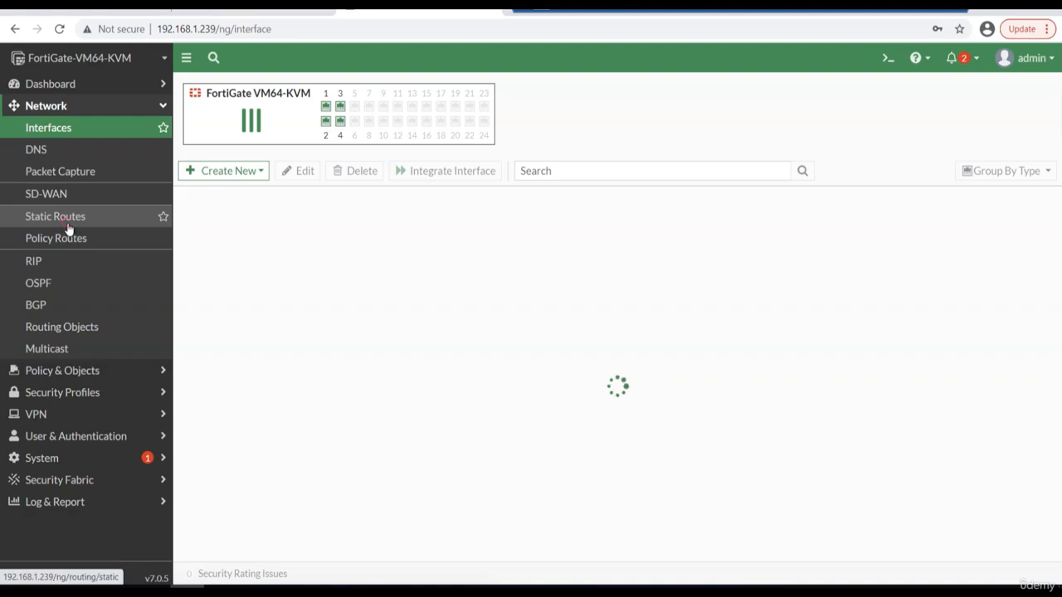
# Create an enabled static default route for 0.0.0.0/0.0.0.0 through gateway 10.0.137.254 on port4, keeping administrative distance 10.
pyautogui.click(70, 218)
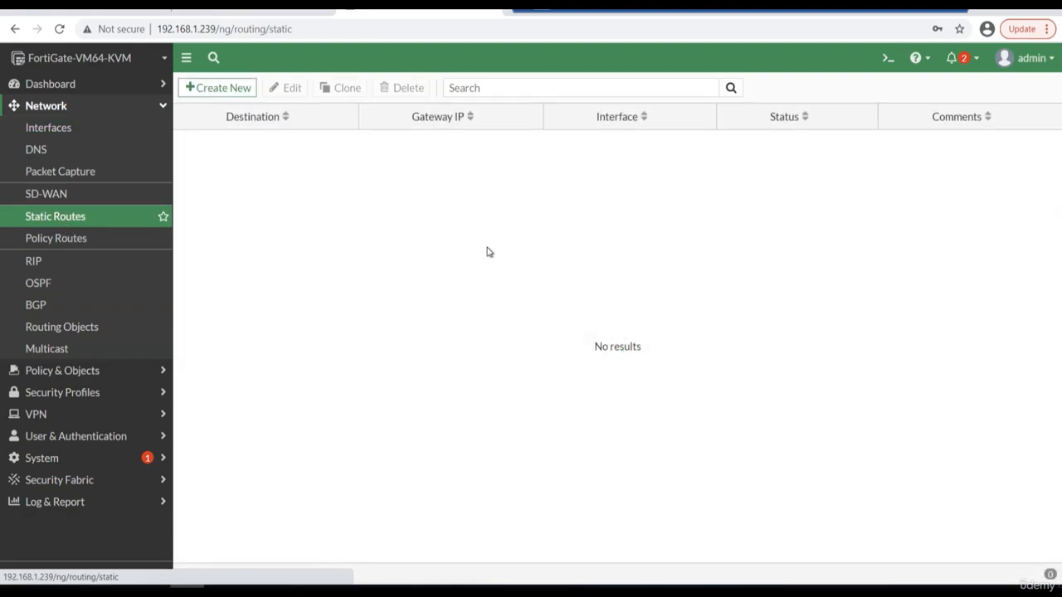
pyautogui.click(247, 89)
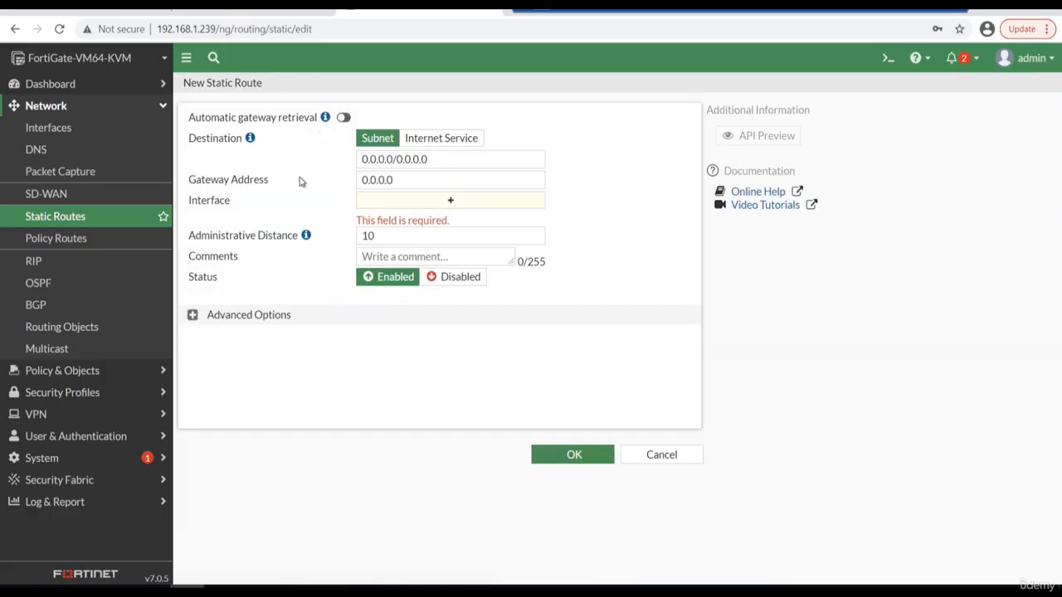
pyautogui.doubleClick(384, 183)
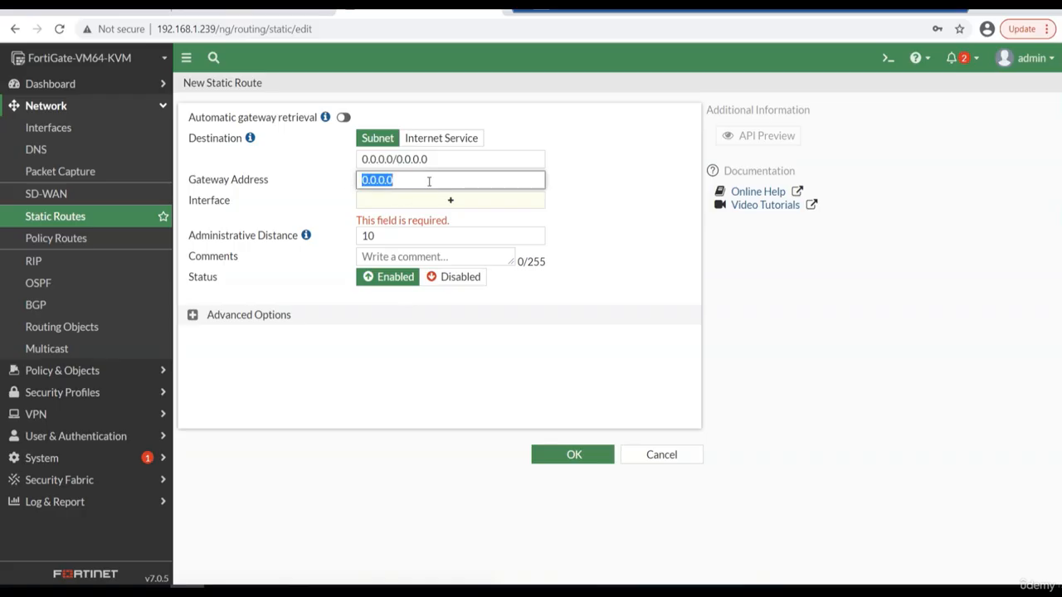
pyautogui.press('BackSpace')
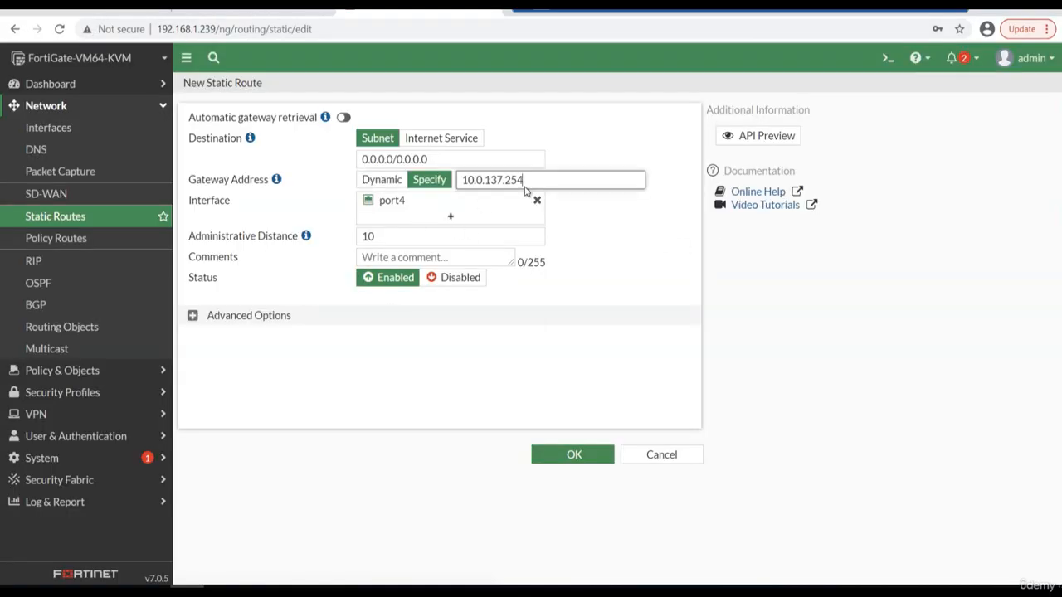
pyautogui.click(608, 239)
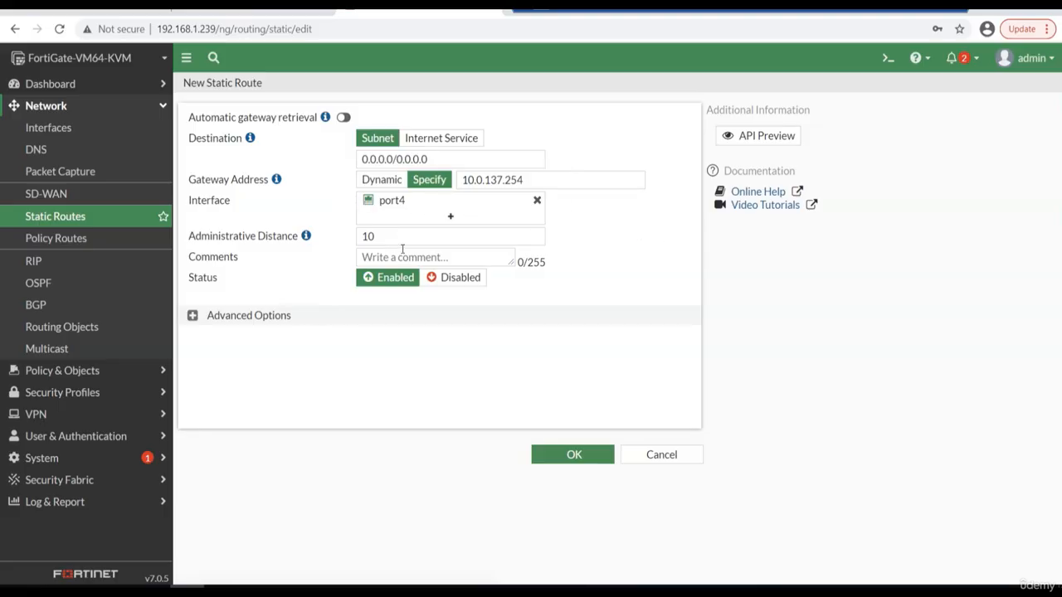
pyautogui.click(567, 459)
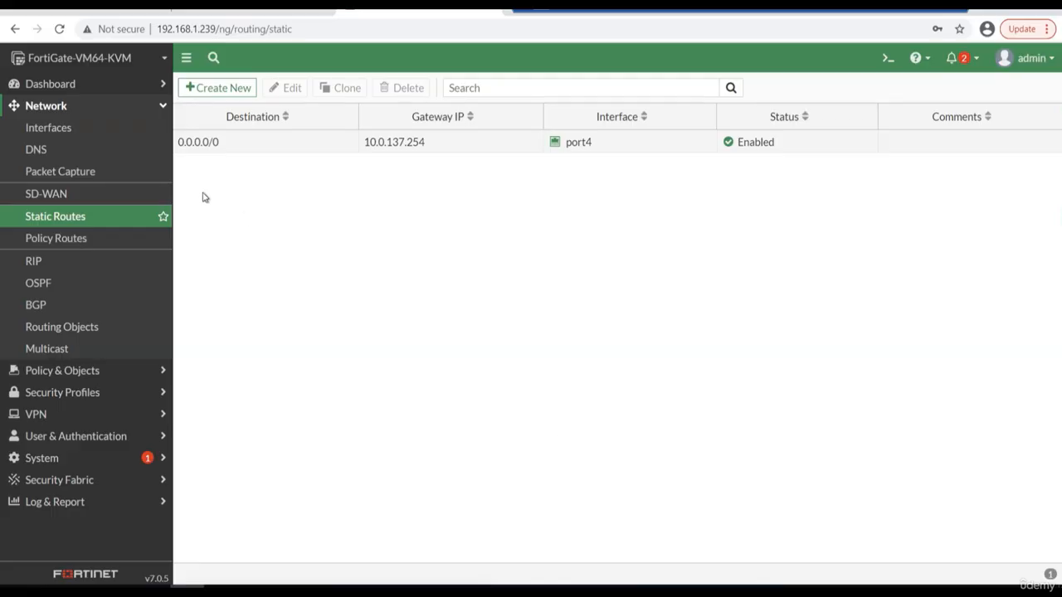
# Start a new firewall policy named In-to-Out with AGG-1 (AGG-LINK) as incoming interface and port4 as outgoing interface.
pyautogui.click(64, 371)
pyautogui.click(71, 152)
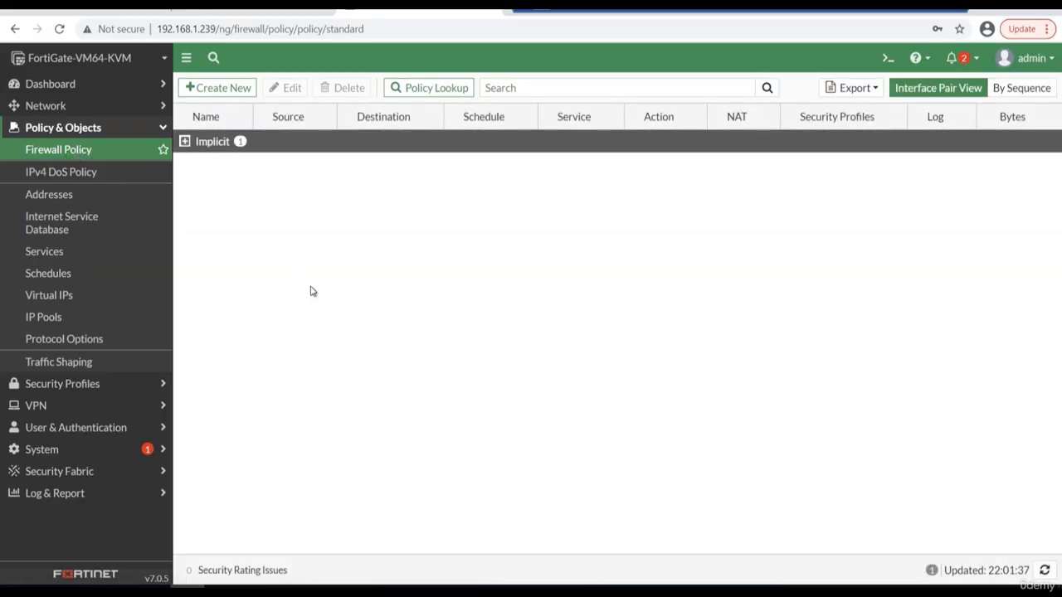
pyautogui.click(231, 88)
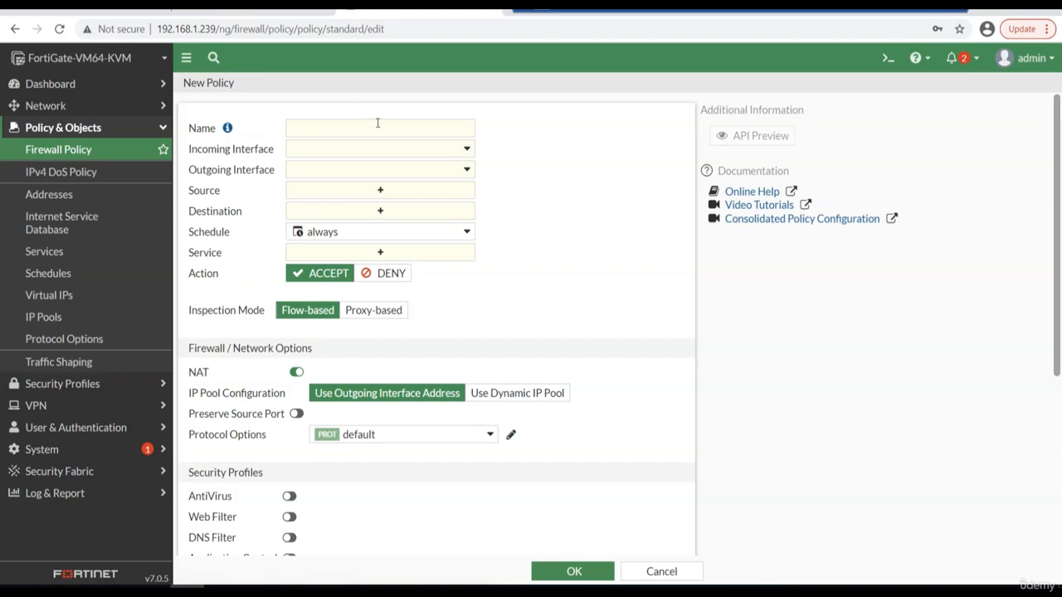
pyautogui.click(368, 128)
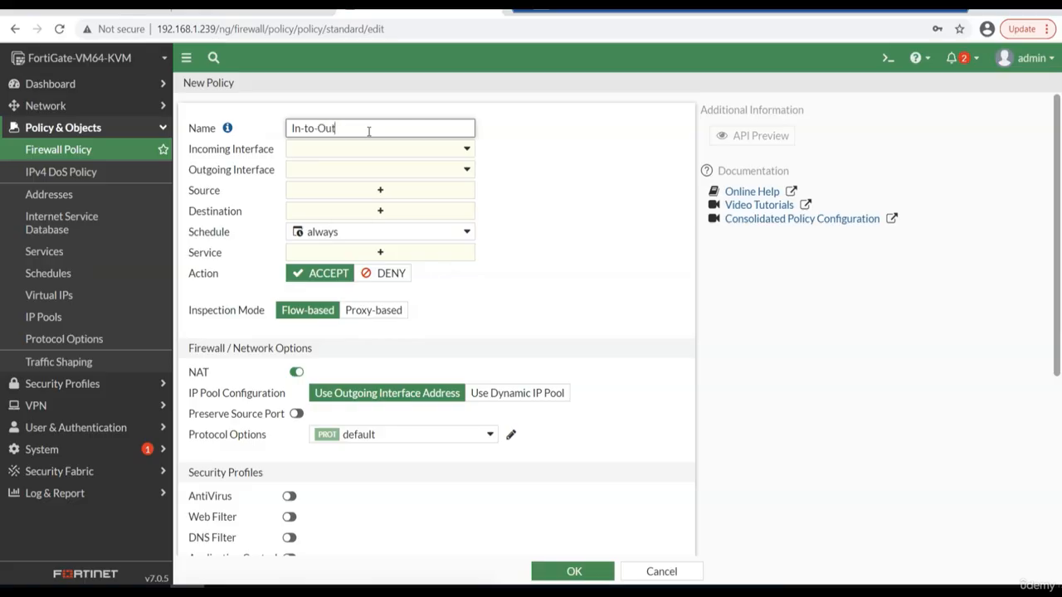
pyautogui.press('Tab')
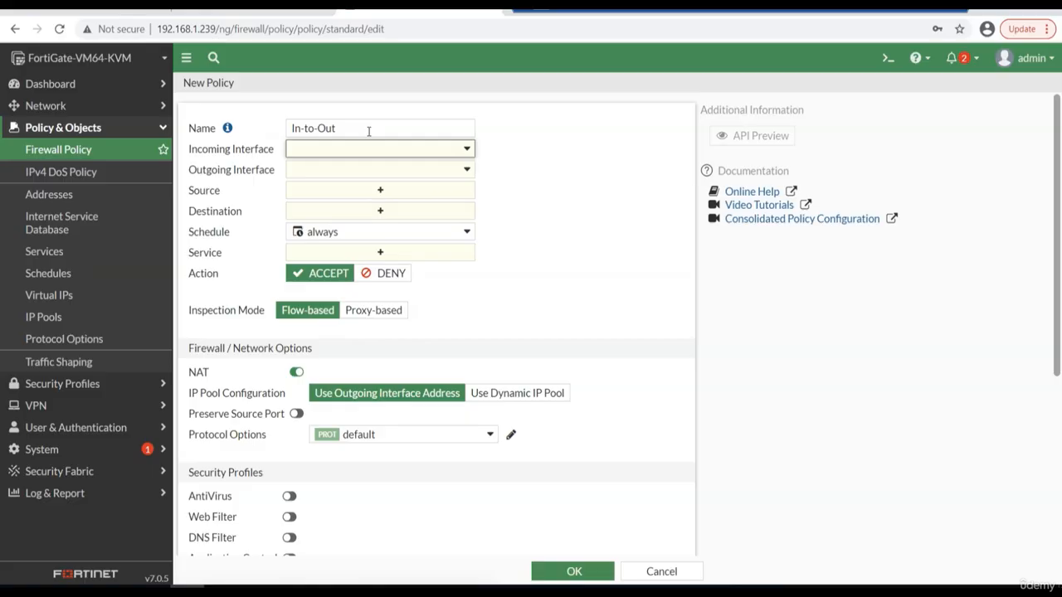
pyautogui.click(467, 155)
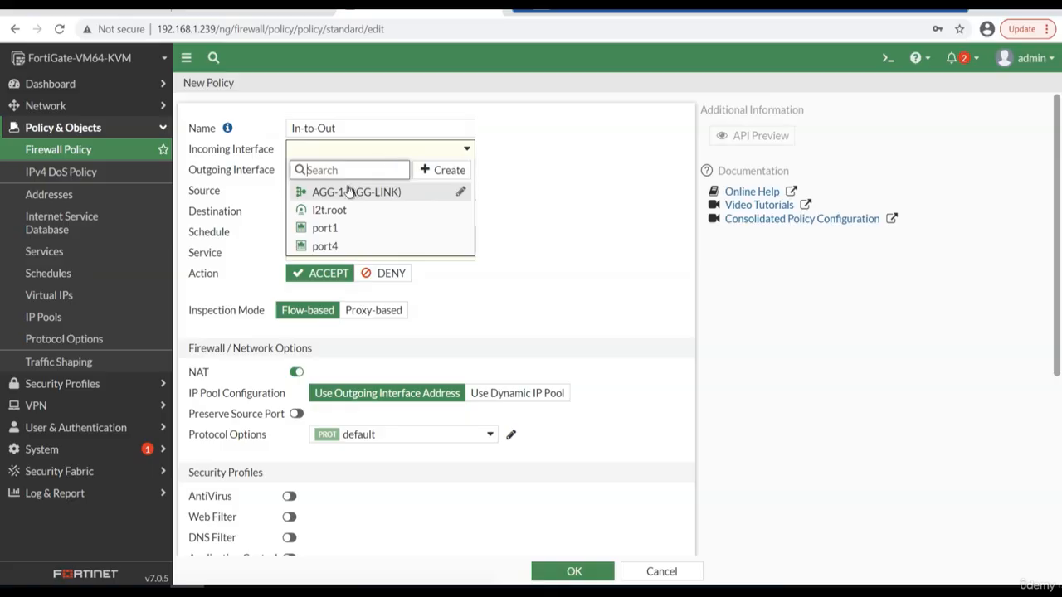
pyautogui.moveTo(376, 194)
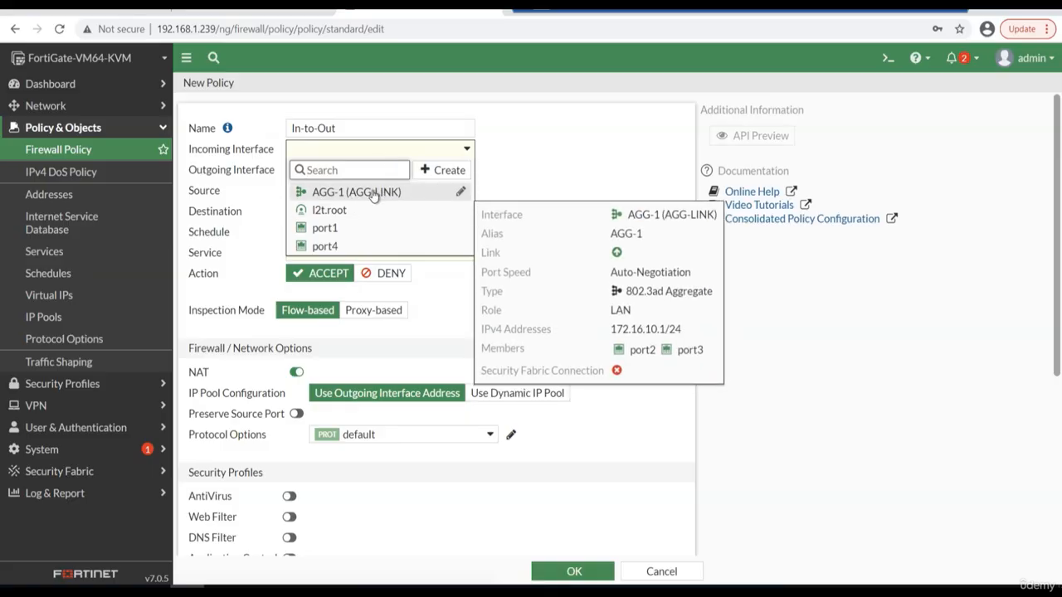
pyautogui.click(374, 194)
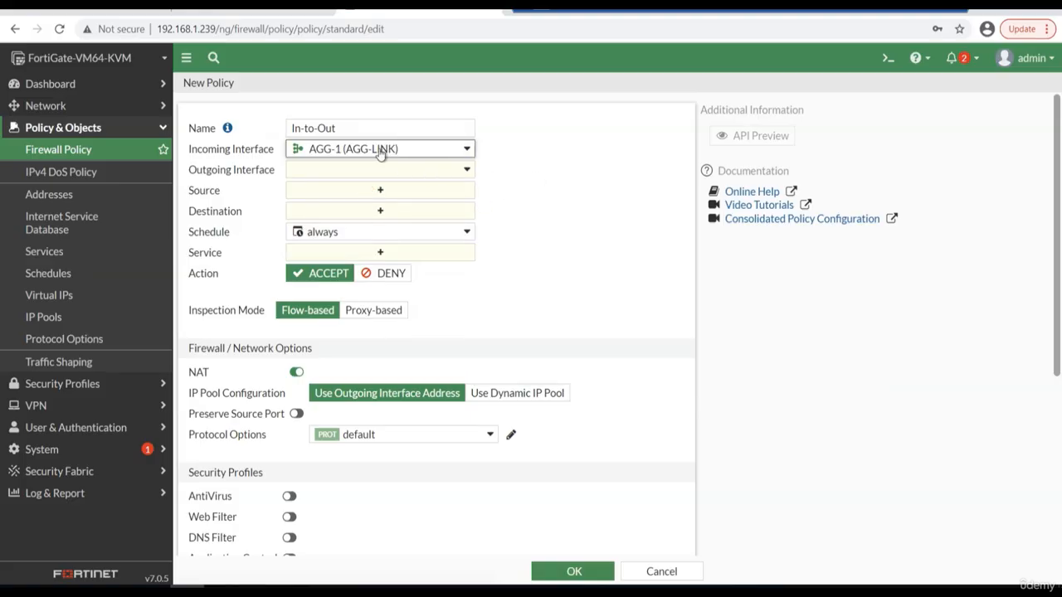
pyautogui.click(417, 171)
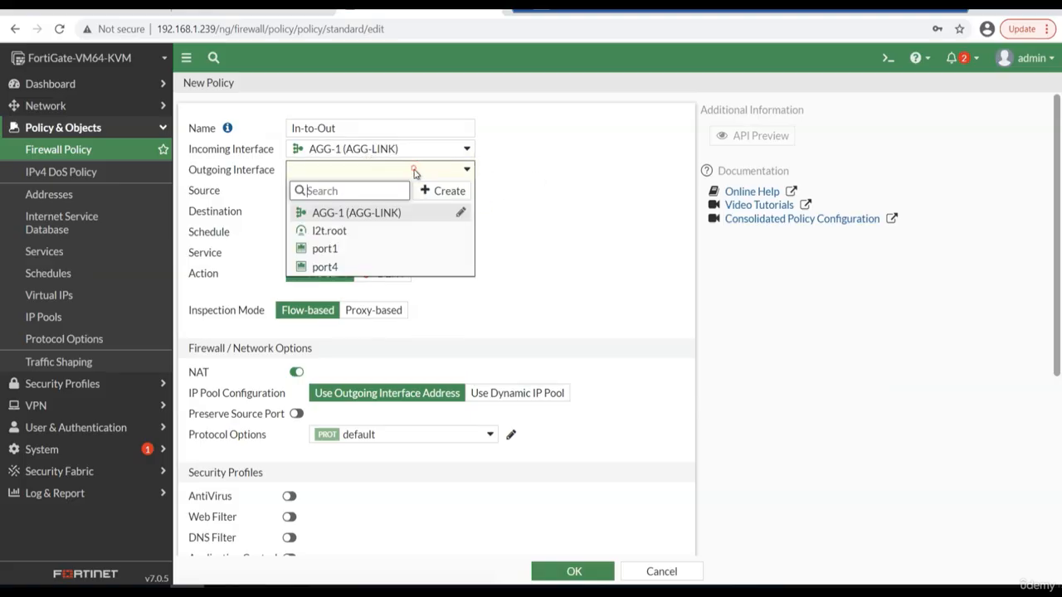
pyautogui.click(325, 267)
pyautogui.click(581, 219)
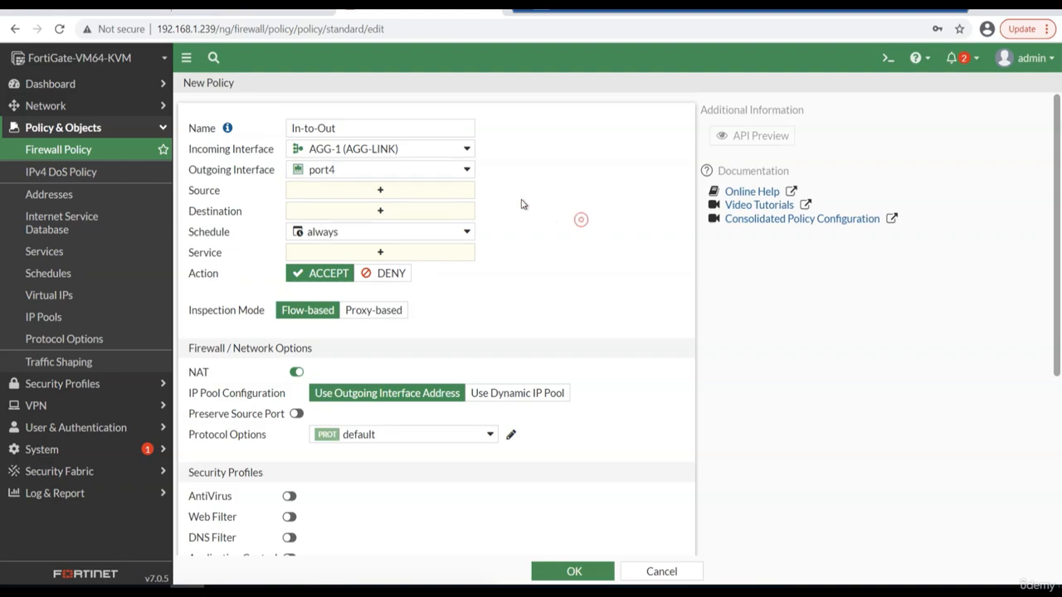
# Set the policy's source and destination to all and its service to ALL.
pyautogui.click(404, 190)
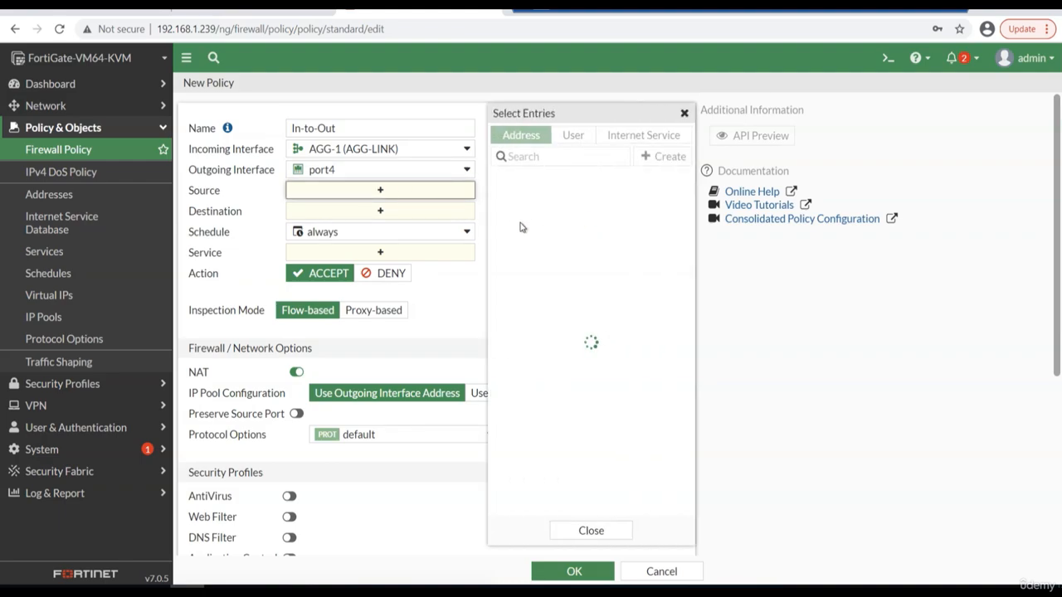
pyautogui.click(519, 214)
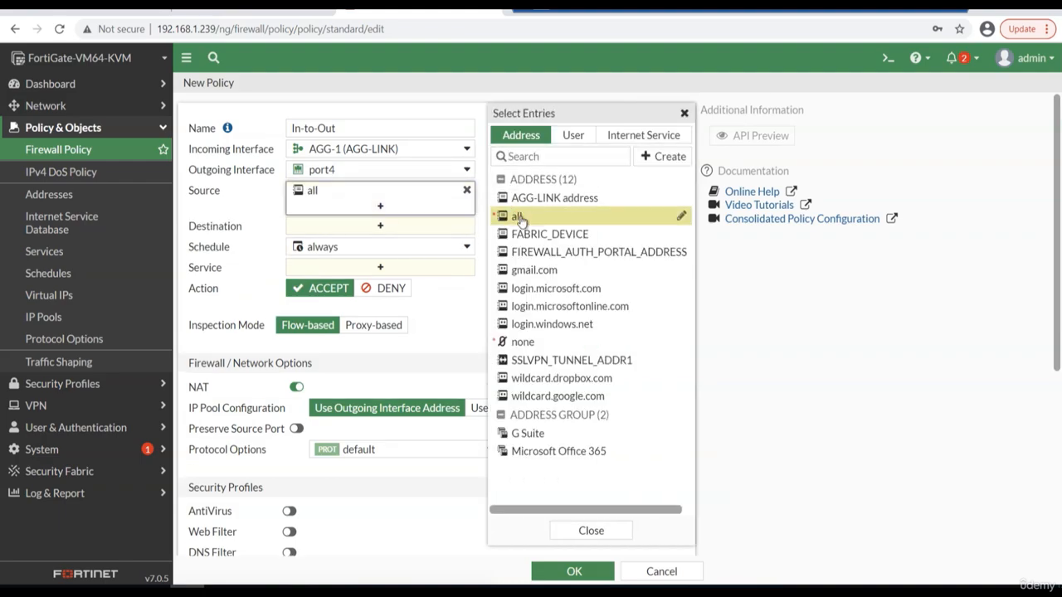
pyautogui.click(402, 228)
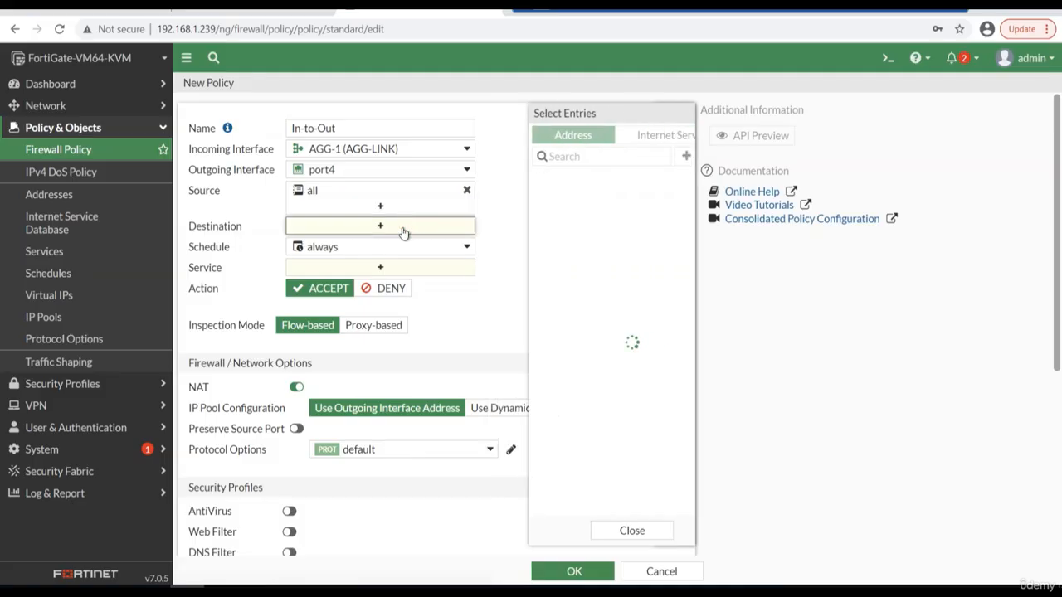
pyautogui.click(517, 216)
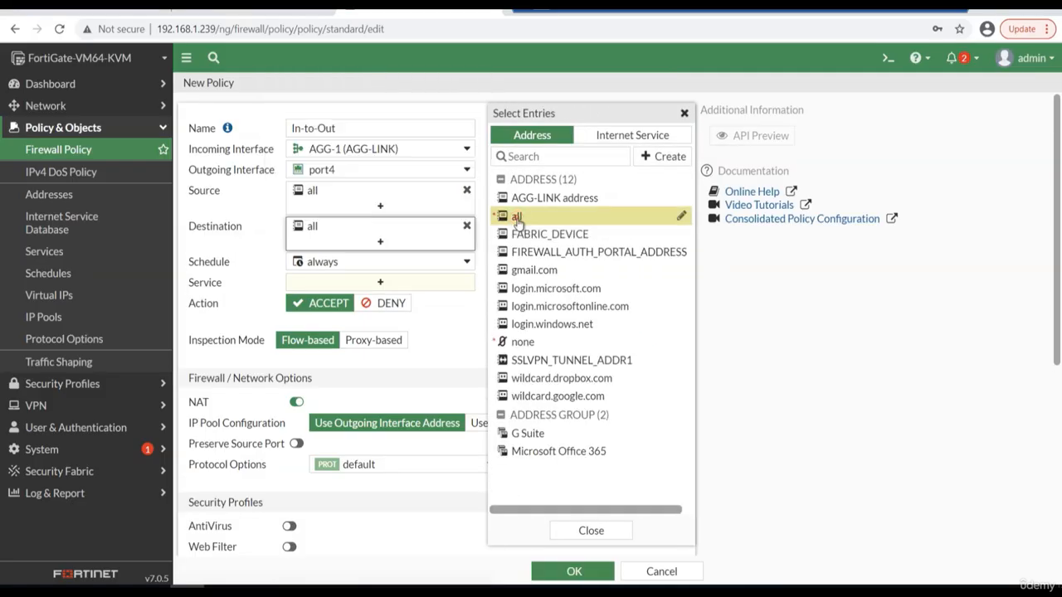
pyautogui.click(439, 283)
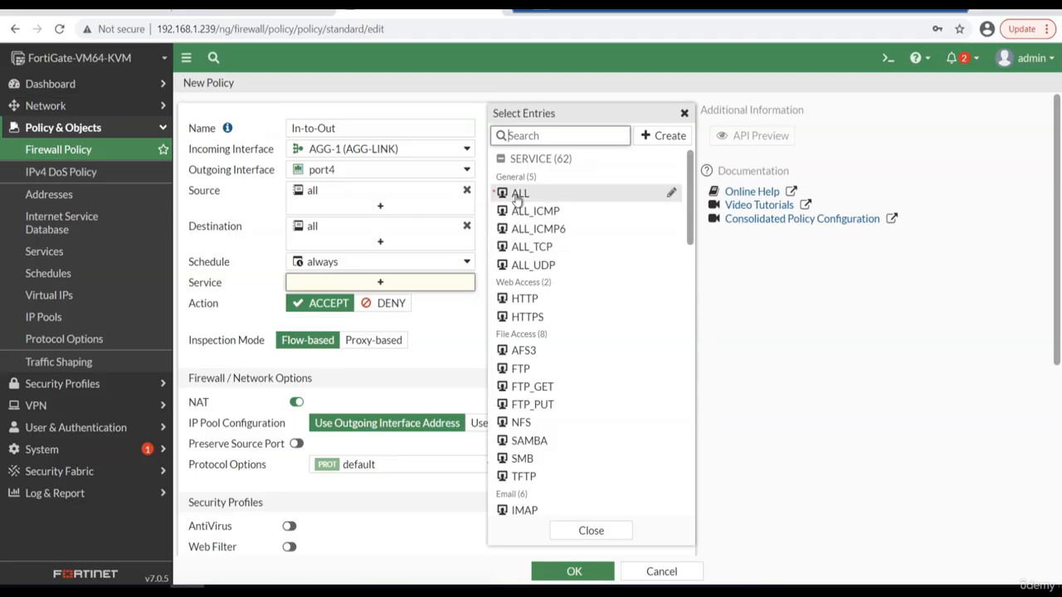
pyautogui.click(517, 196)
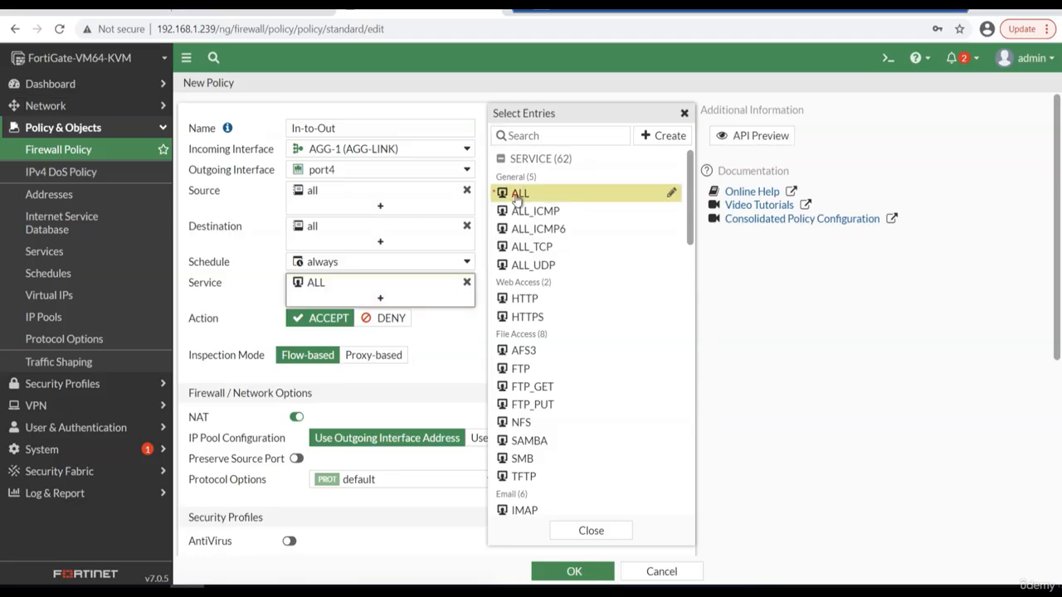
pyautogui.click(443, 379)
# Set the policy to log all sessions of allowed traffic and save it, then select it in the policy list.
pyautogui.scroll(-3, 443, 376)
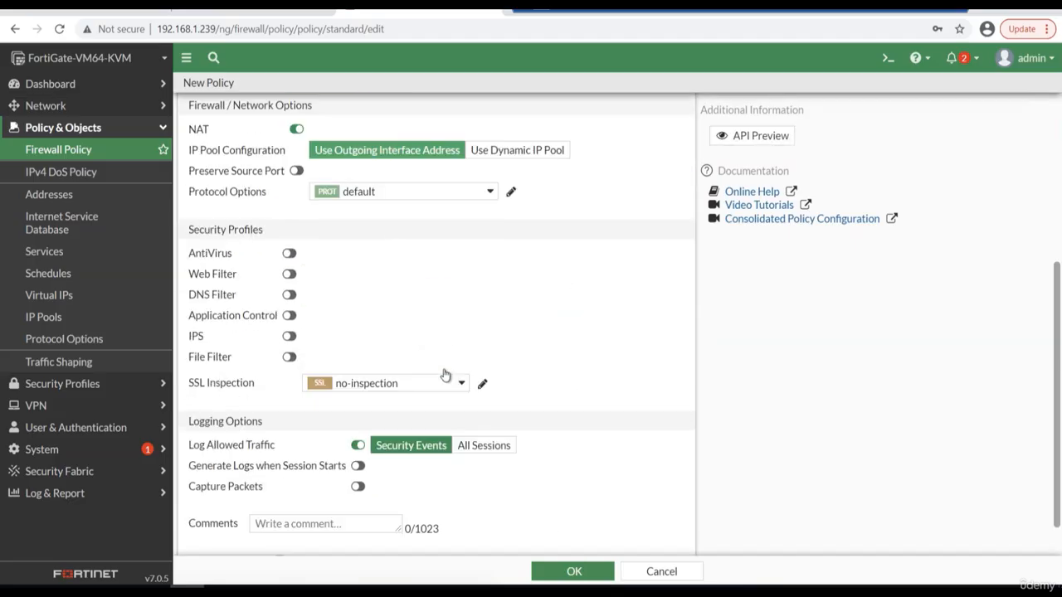
pyautogui.click(501, 446)
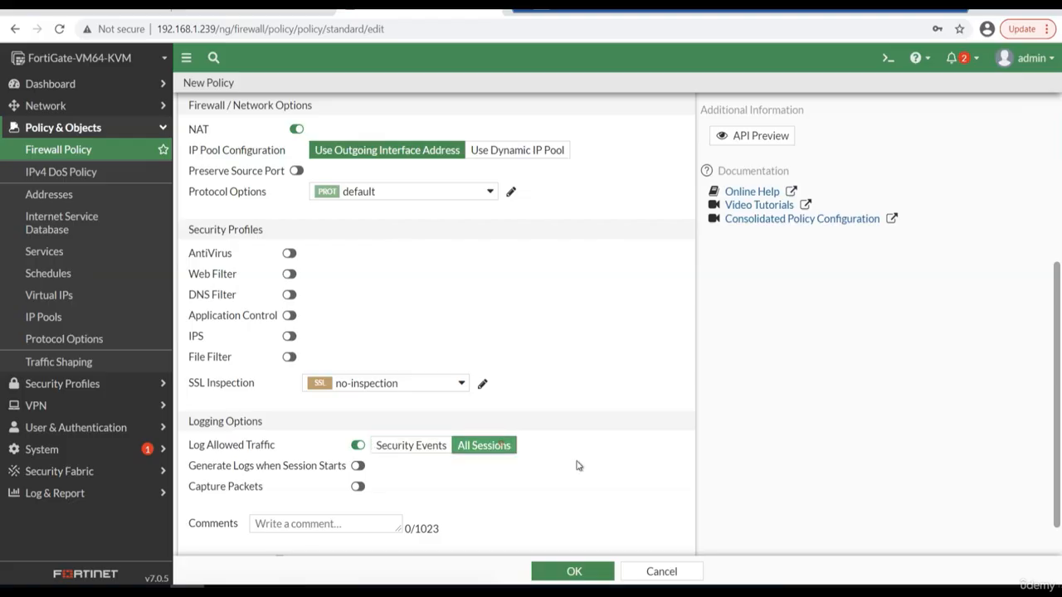
pyautogui.scroll(-1, 578, 466)
pyautogui.click(593, 579)
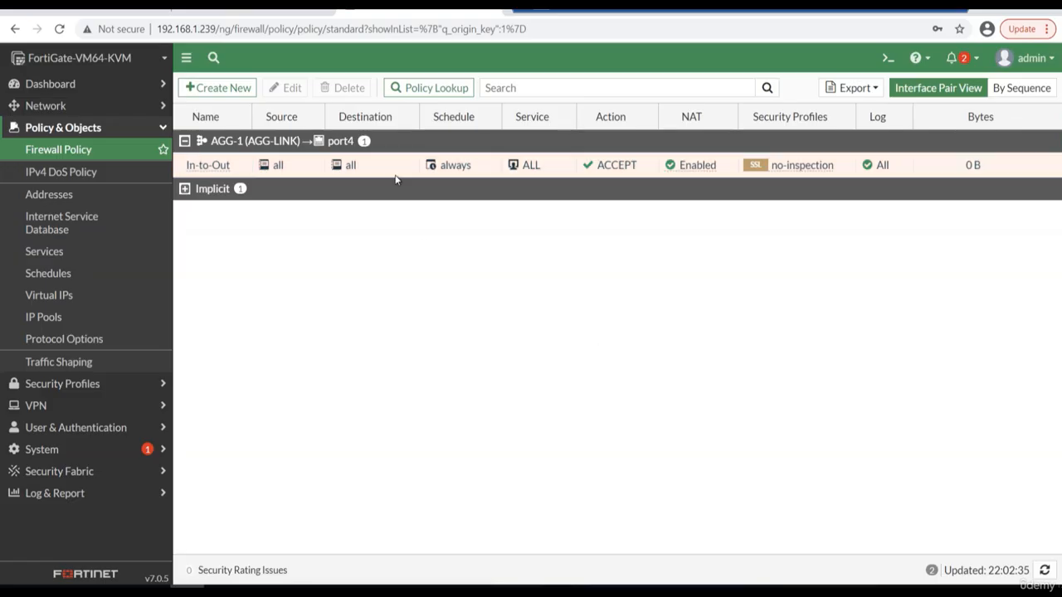
pyautogui.click(527, 166)
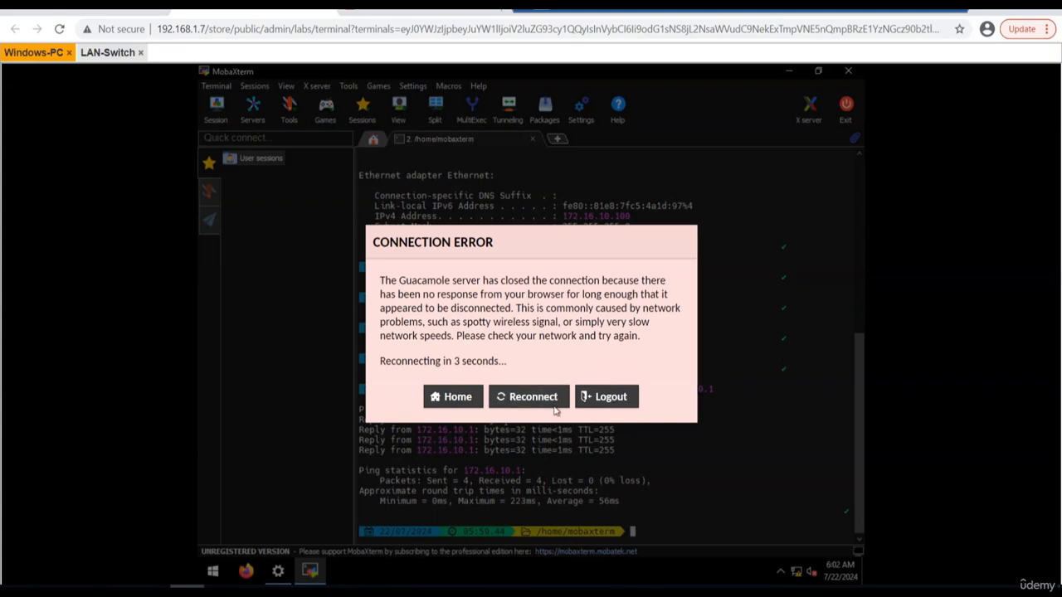
# Switch to the Windows-PC terminal, reconnect the remote session and ping 8.8.8.8.
pyautogui.click(543, 397)
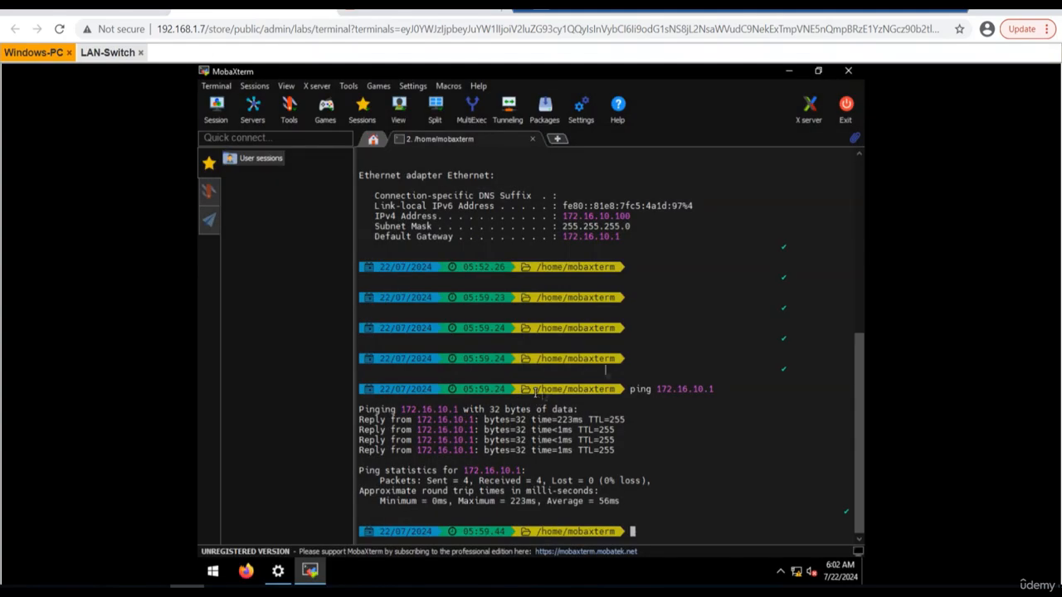
pyautogui.write('ing 8.8.8.8')
pyautogui.press('Return')
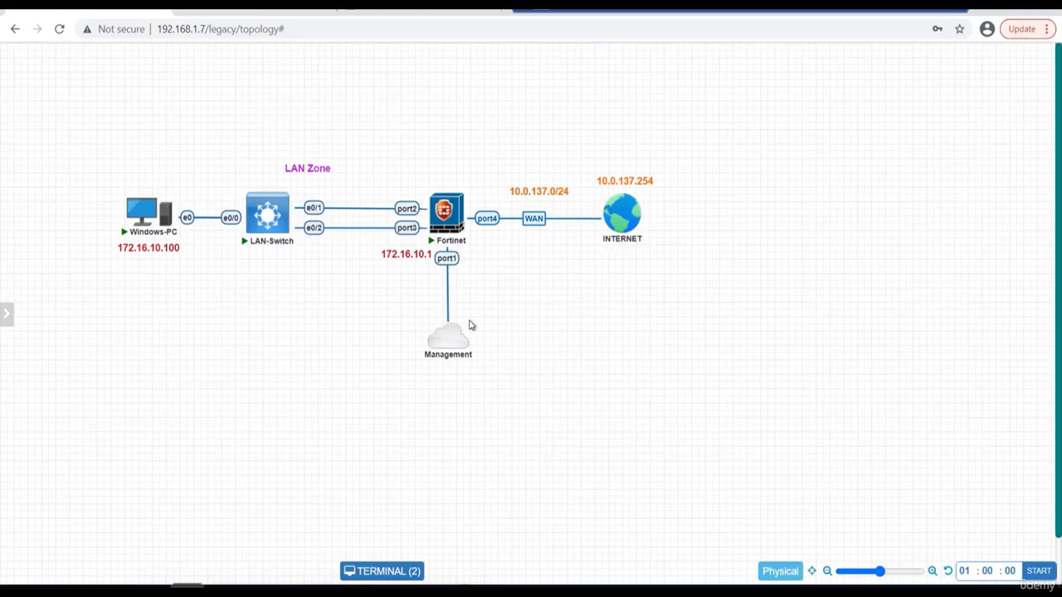
# Check the lab topology, then return to FortiGate and look through its dashboard views.
pyautogui.moveTo(453, 208)
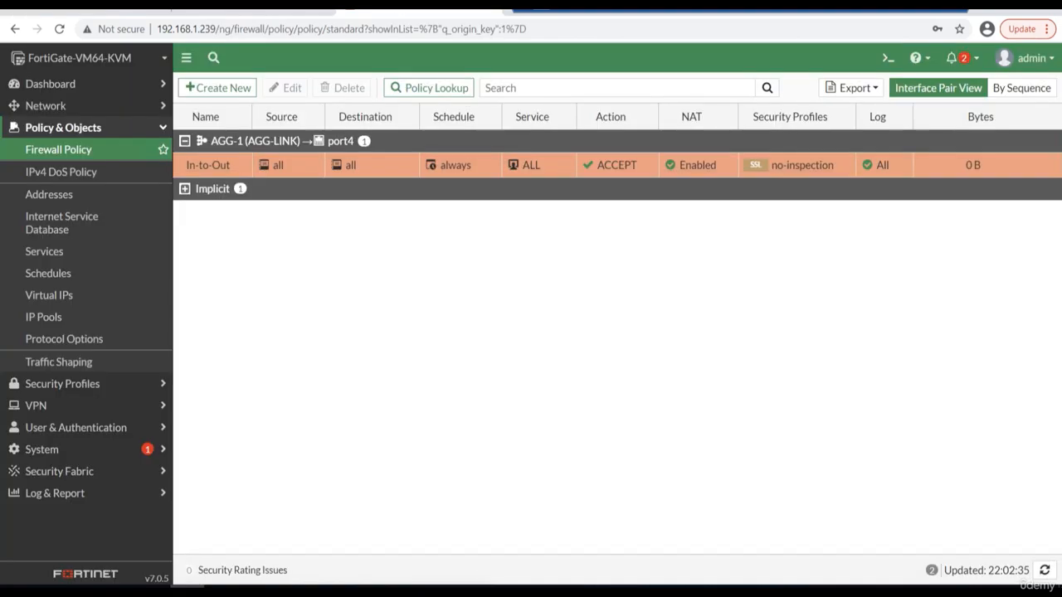
pyautogui.click(78, 86)
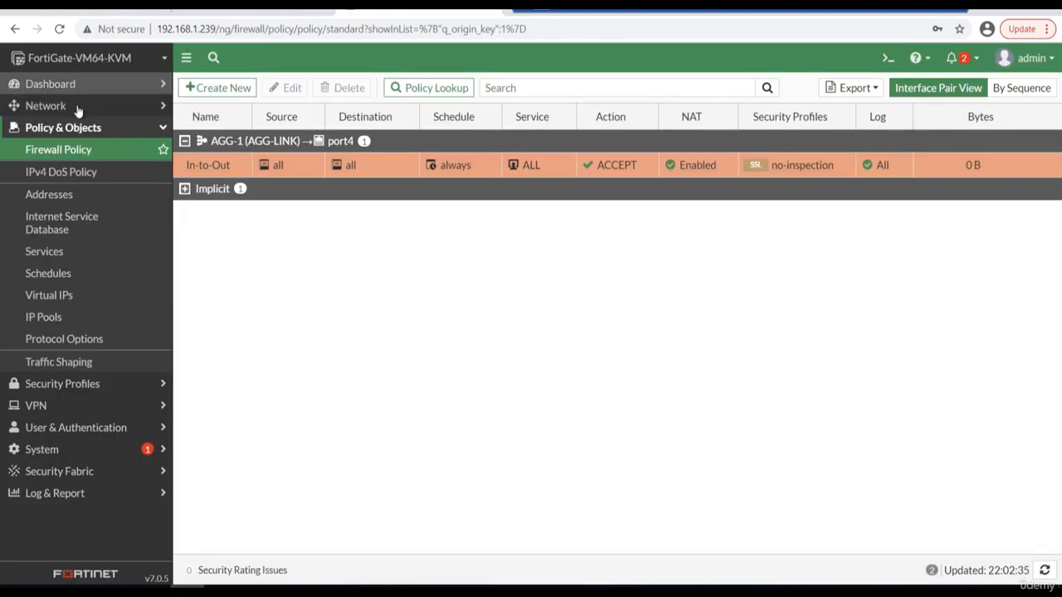
pyautogui.click(89, 322)
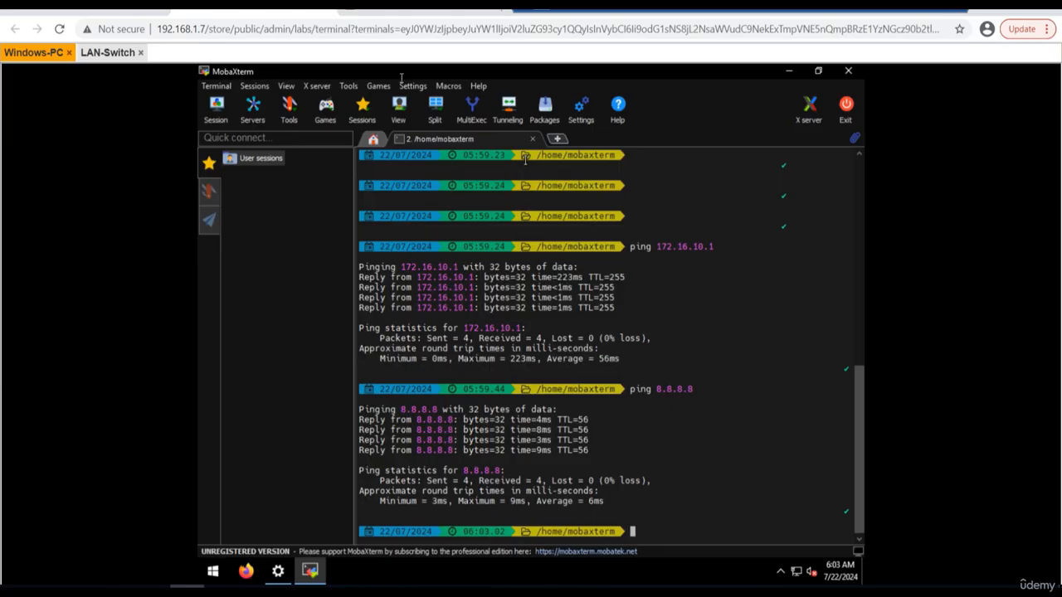
# On Windows-PC, open Firefox, load facebook.com to test web access and close the page.
pyautogui.click(249, 572)
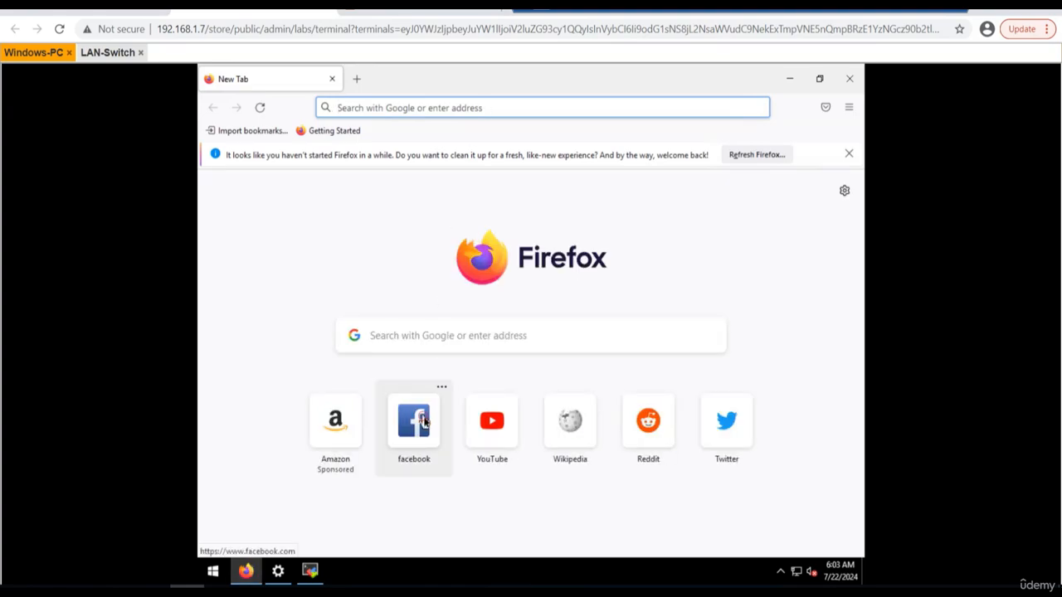
pyautogui.click(424, 421)
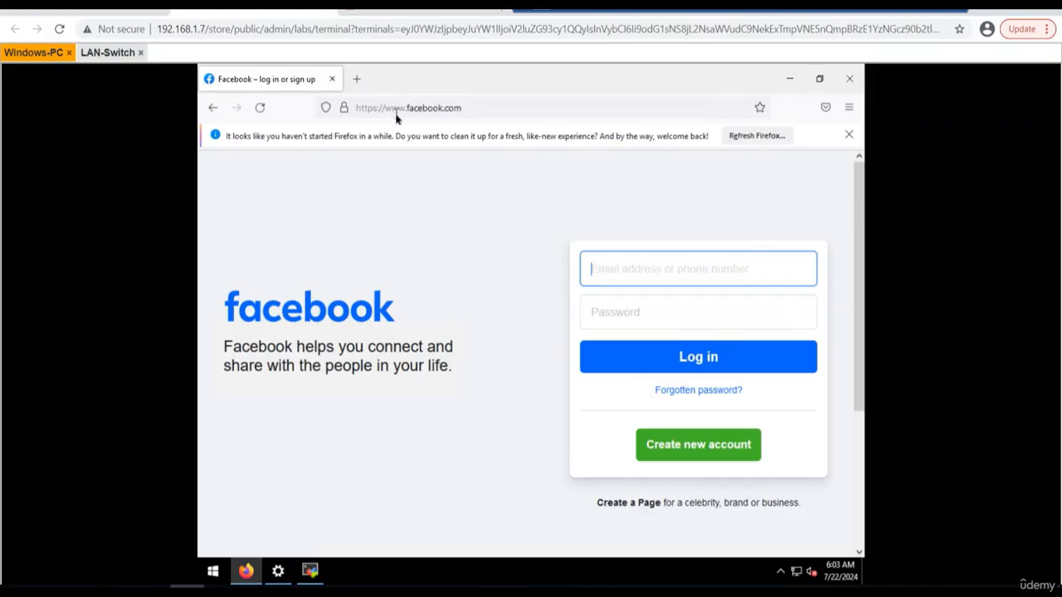
pyautogui.click(332, 79)
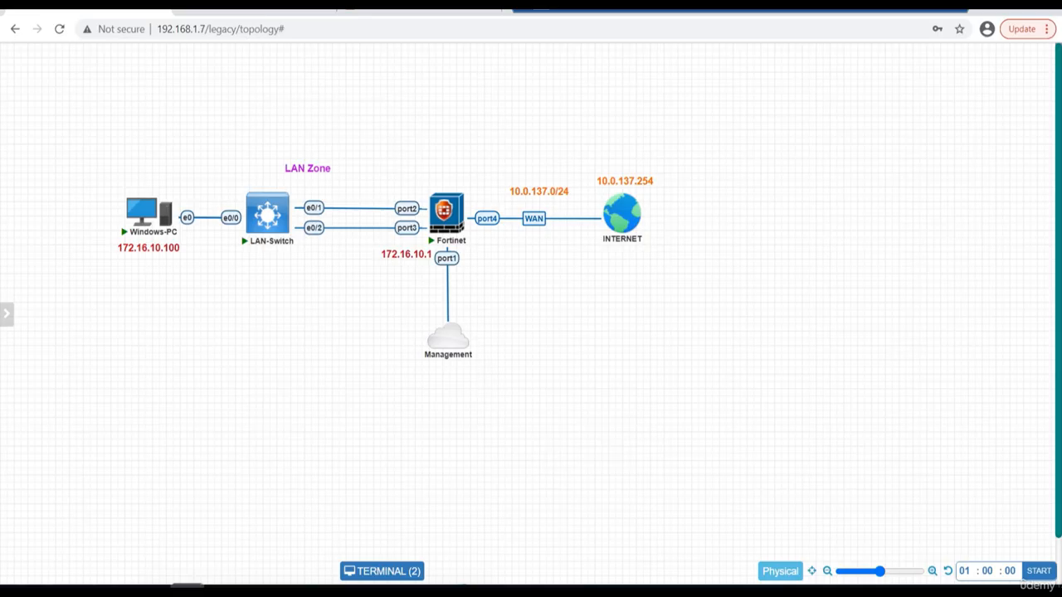